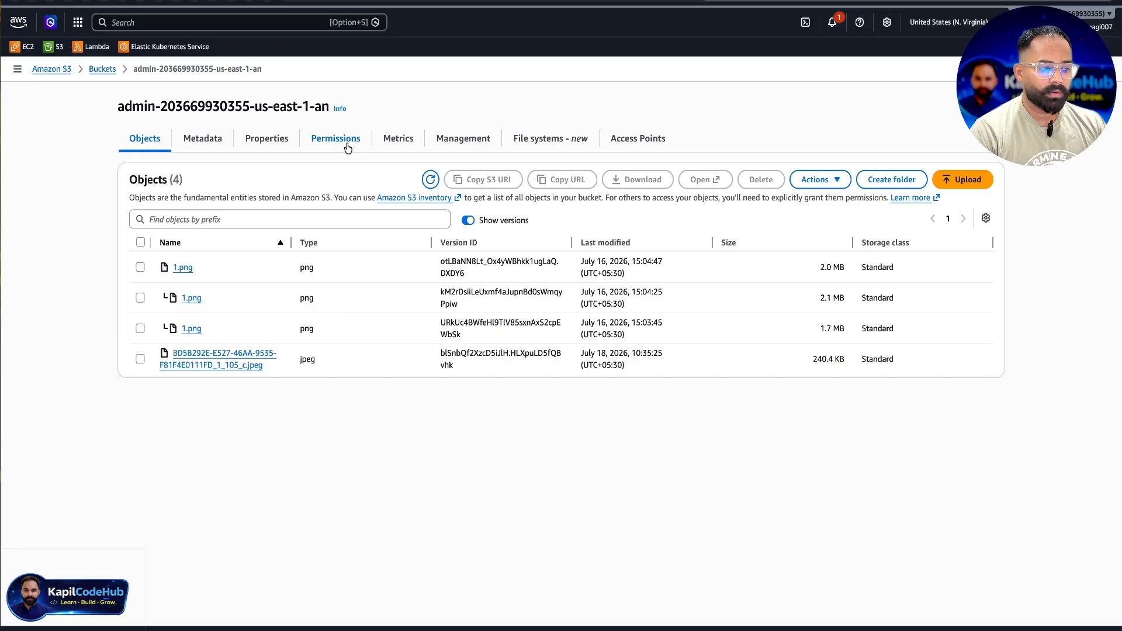
# Open the bucket's management settings and start creating a new lifecycle rule.
pyautogui.click(456, 140)
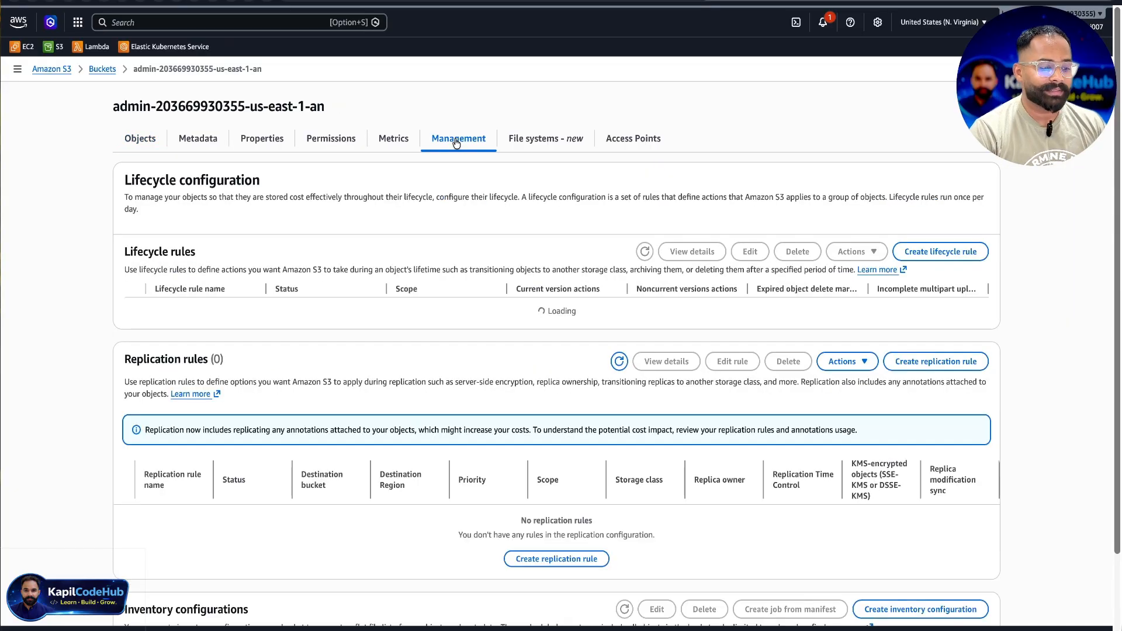
pyautogui.scroll(-2, 393, 363)
pyautogui.scroll(2, 393, 316)
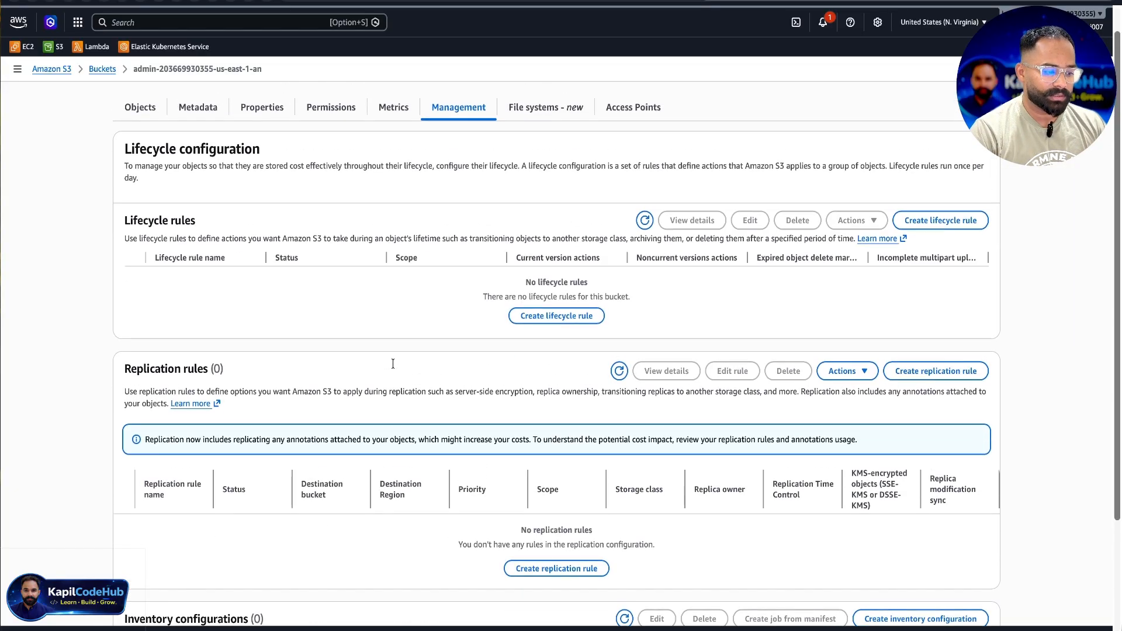
pyautogui.scroll(-1, 386, 293)
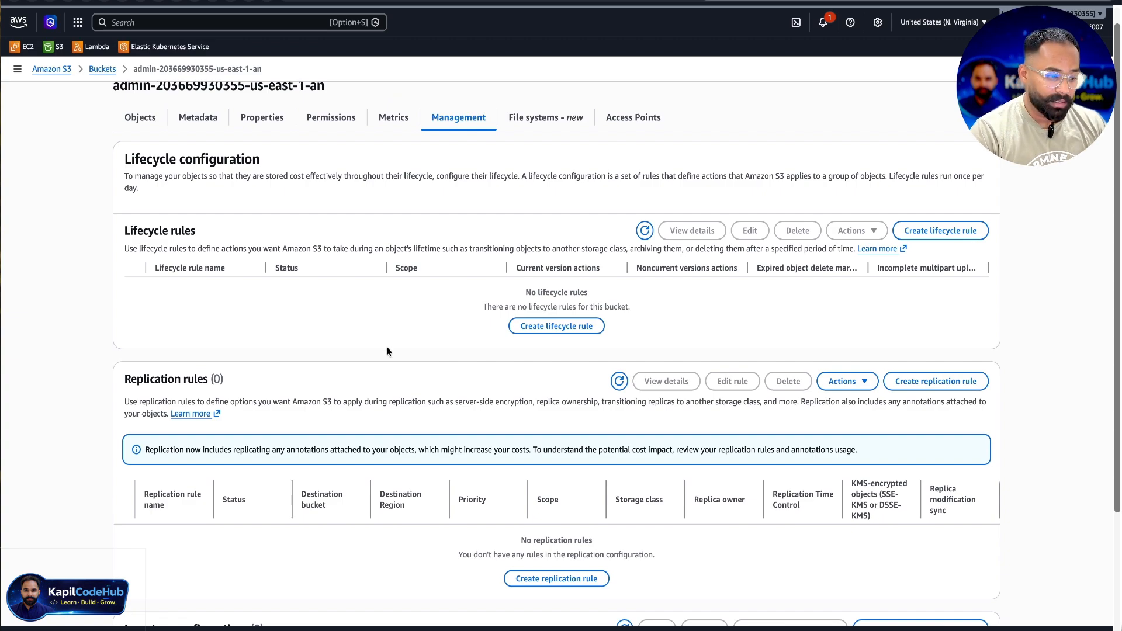
pyautogui.scroll(-3, 387, 347)
pyautogui.scroll(3, 388, 349)
pyautogui.scroll(1, 390, 353)
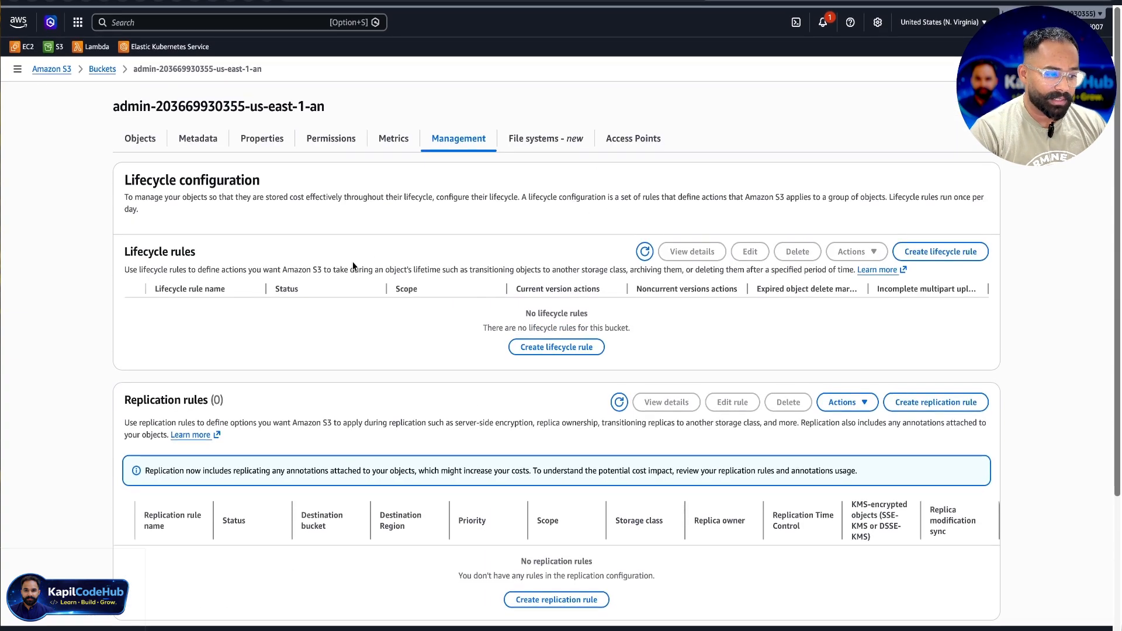
pyautogui.click(583, 350)
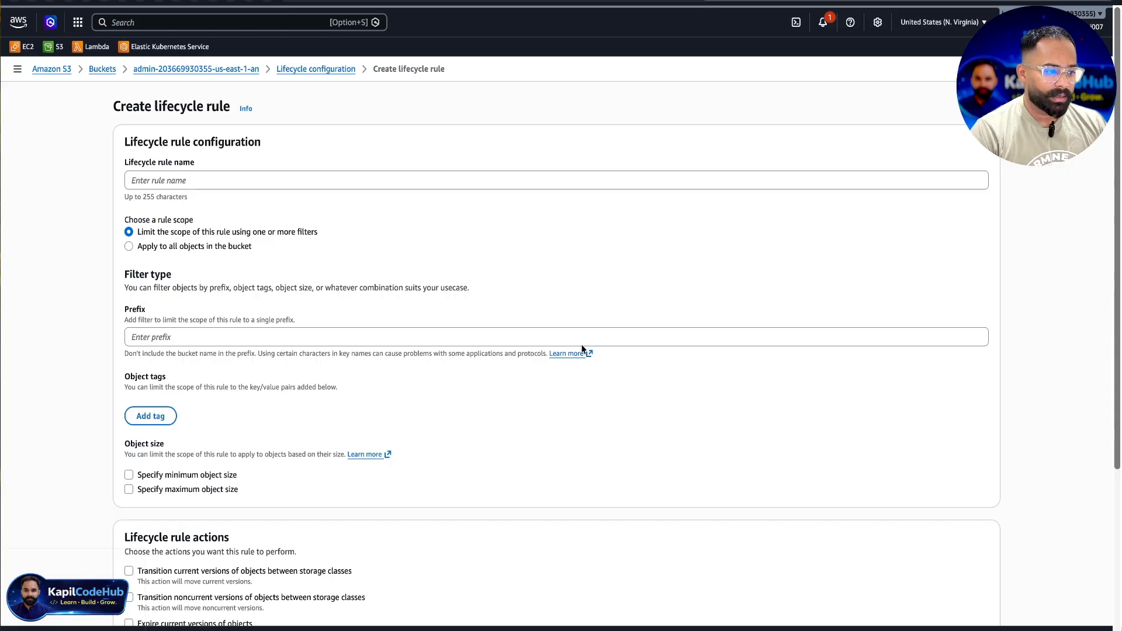
# Name the lifecycle rule costSaving and apply it to all objects in the bucket, acknowledging that scope.
pyautogui.click(518, 180)
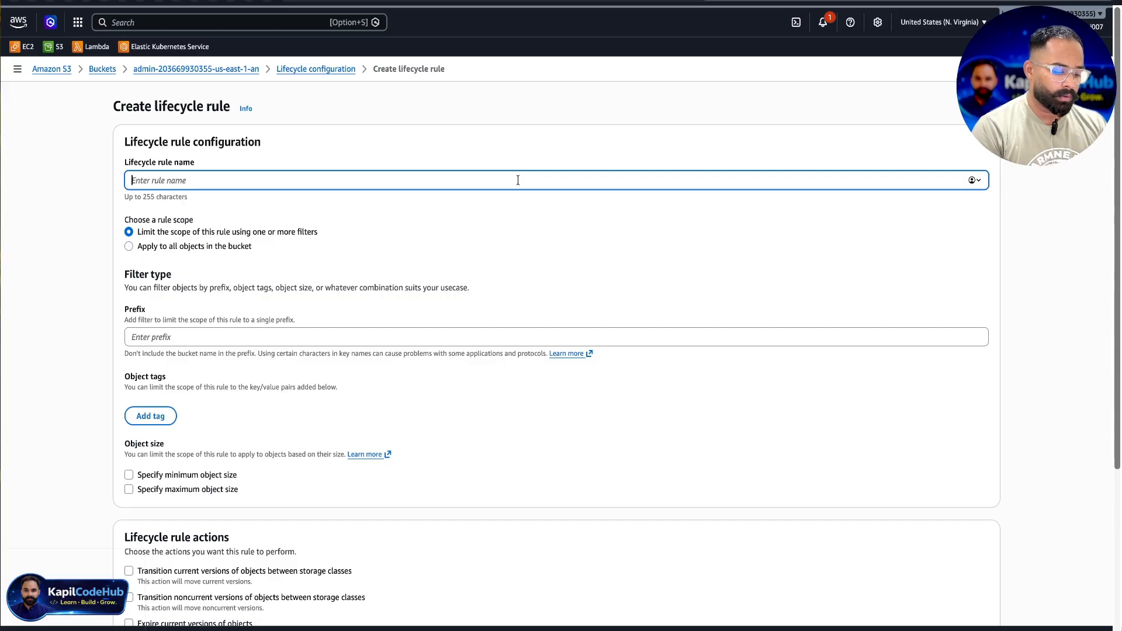
pyautogui.write('cost')
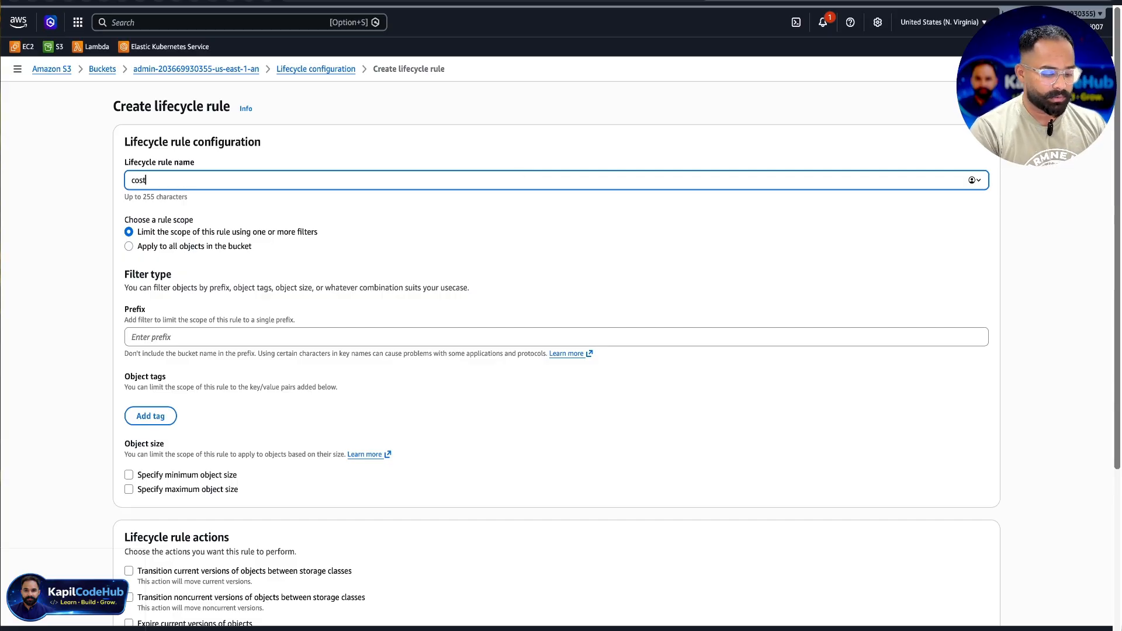
pyautogui.write('Saving')
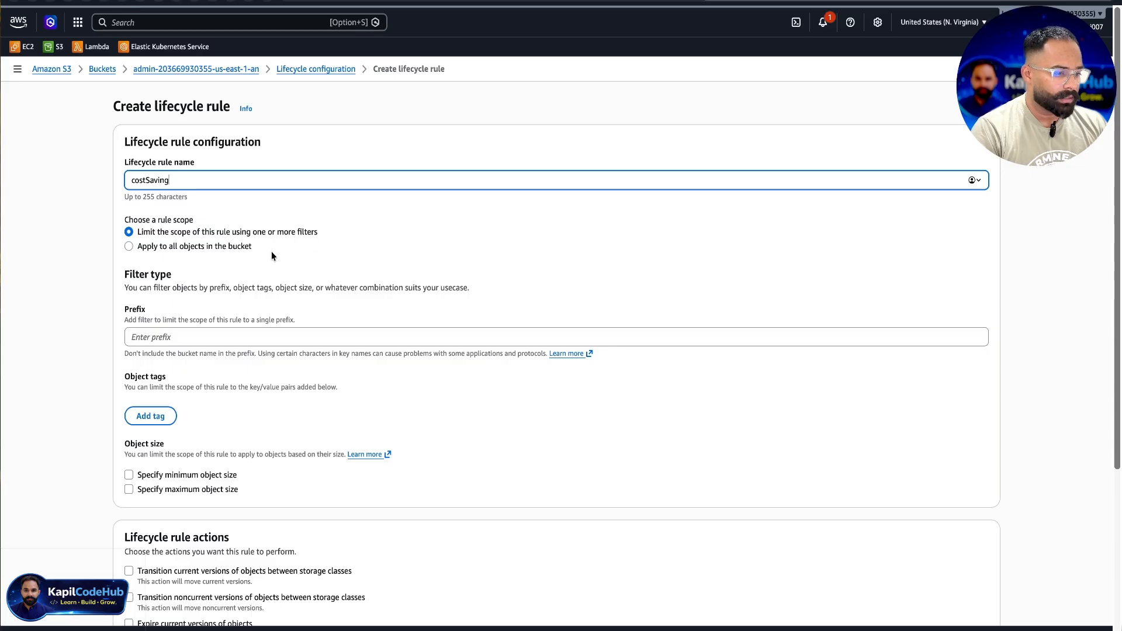
pyautogui.click(171, 247)
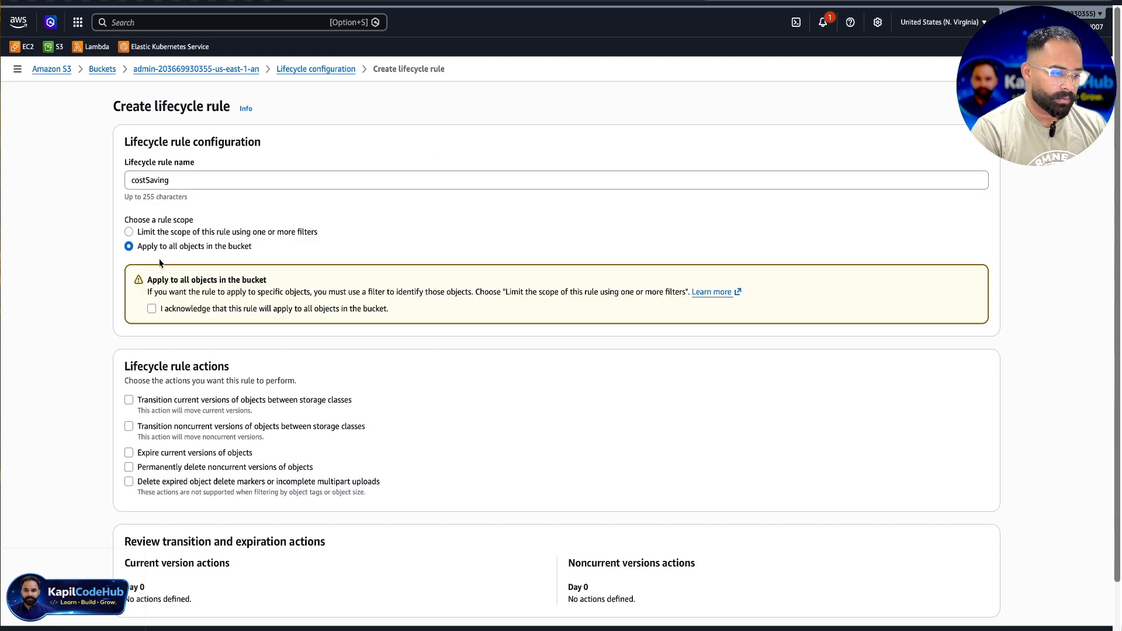
pyautogui.click(153, 310)
pyautogui.scroll(-2, 144, 290)
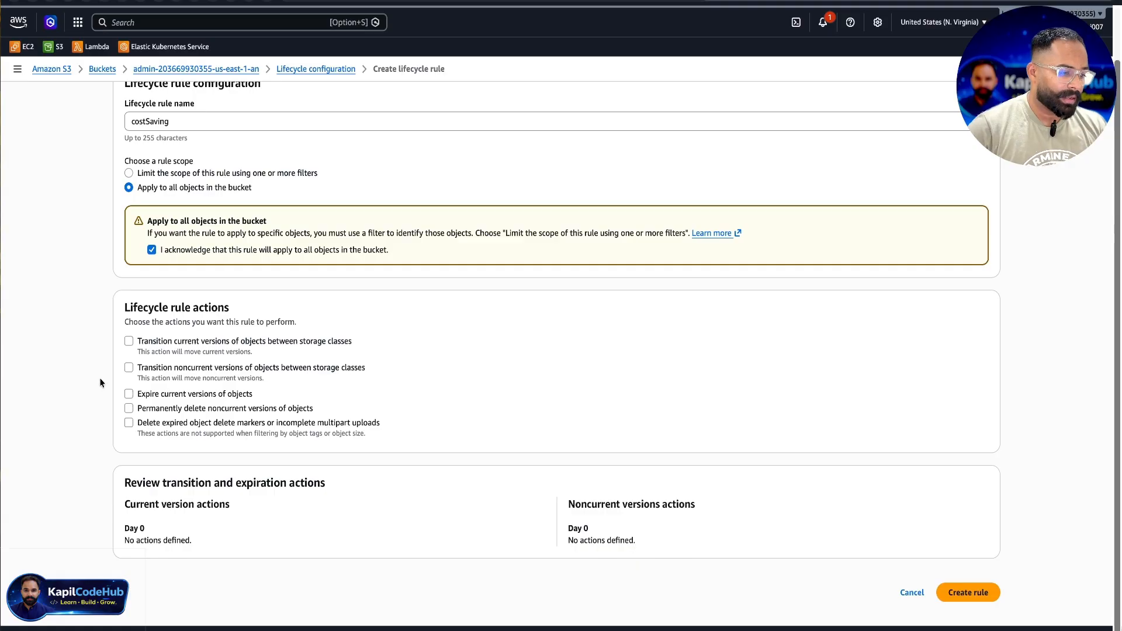
# Examine the available lifecycle rule actions for transitioning, expiring and deleting object versions.
pyautogui.hotkey('alt', 'Tab')
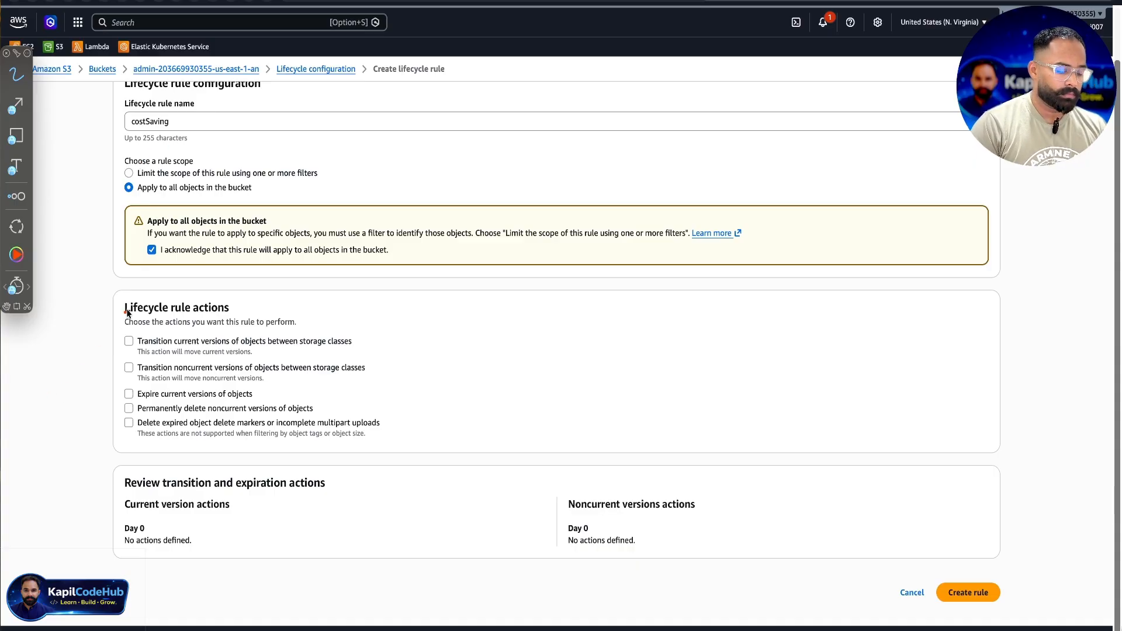
pyautogui.moveTo(69, 337)
pyautogui.mouseDown()
pyautogui.moveTo(72, 322)
pyautogui.moveTo(82, 428)
pyautogui.mouseUp()
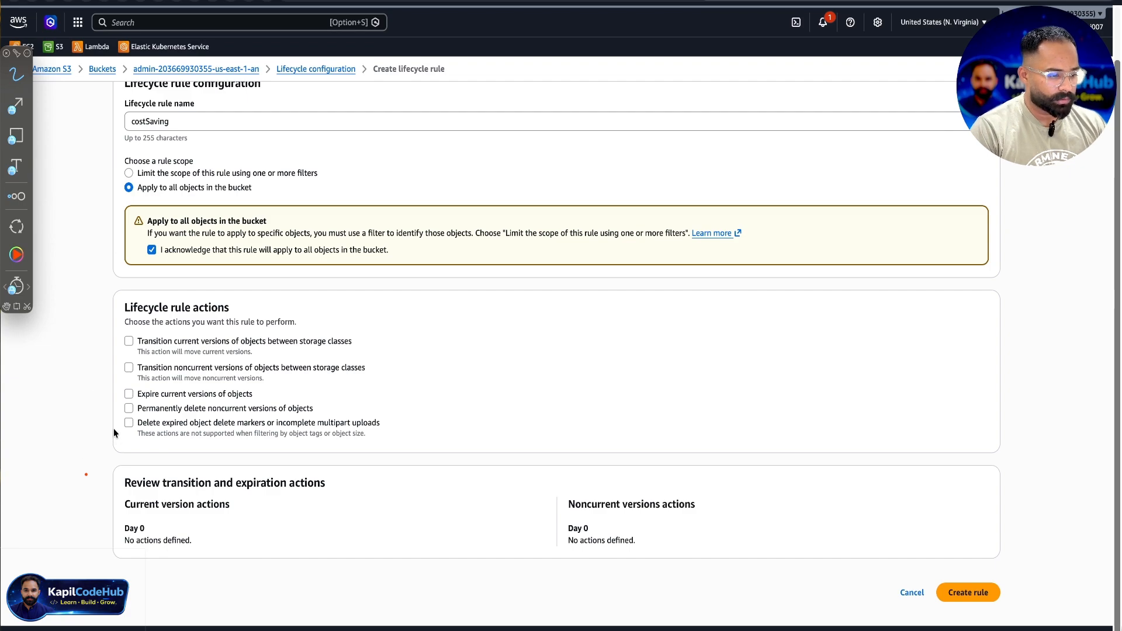
pyautogui.click(6, 54)
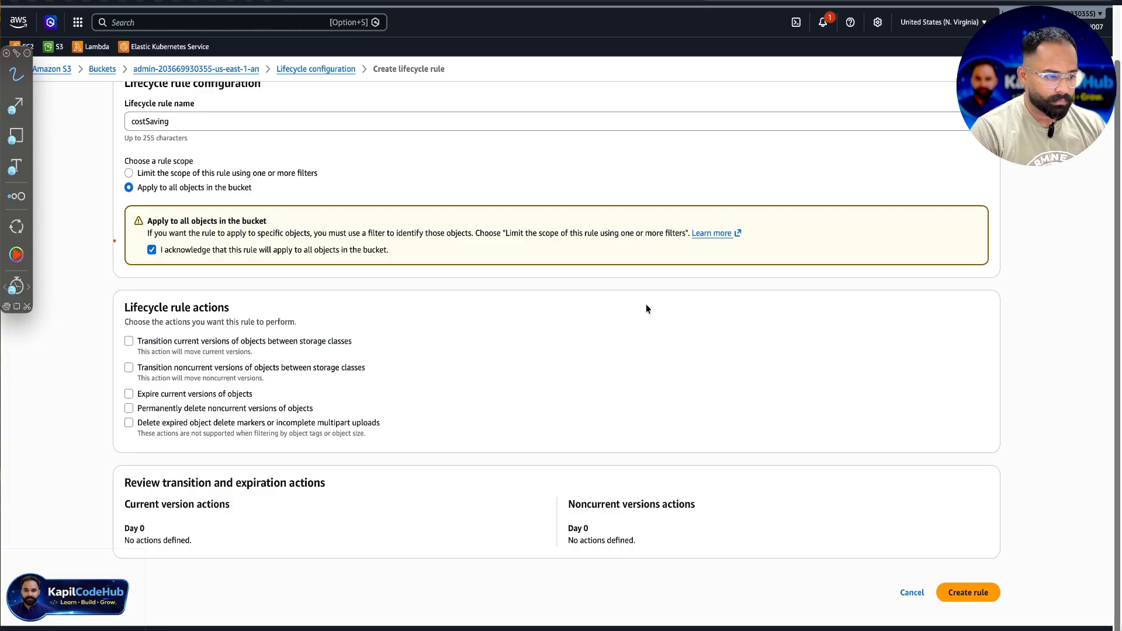
pyautogui.press('Escape')
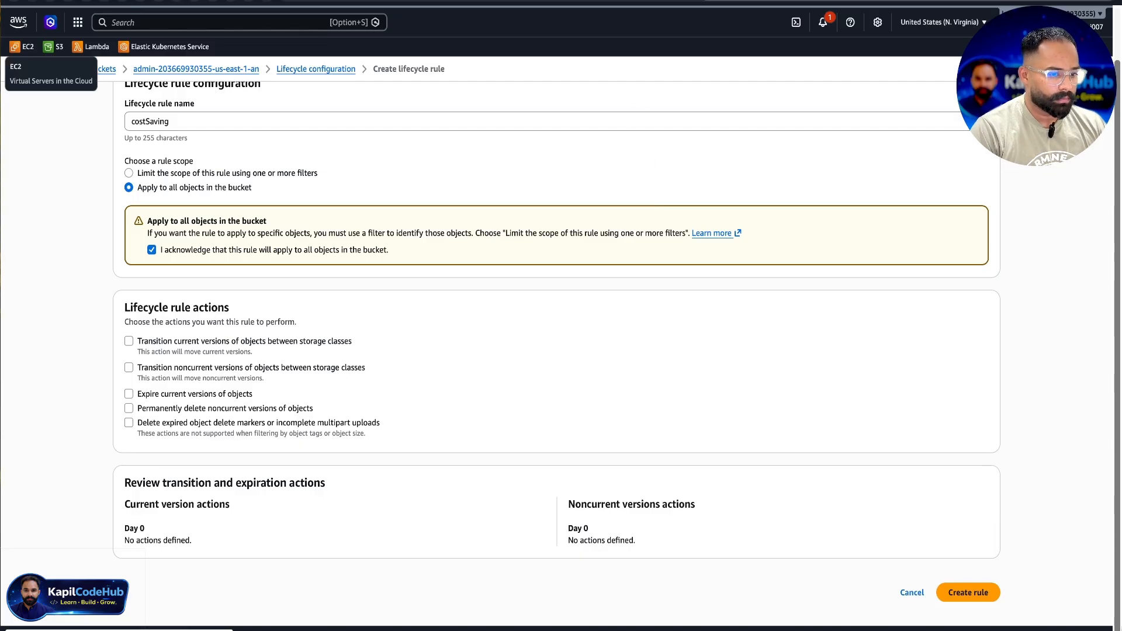
pyautogui.moveTo(137, 394); pyautogui.dragTo(314, 408)
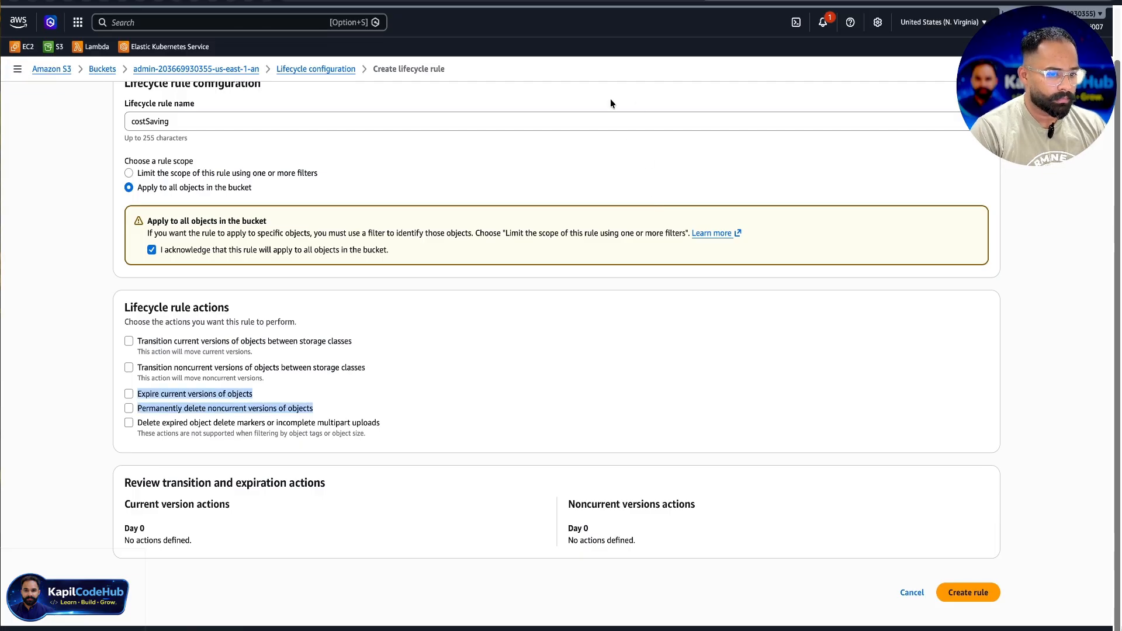
pyautogui.click(250, 286)
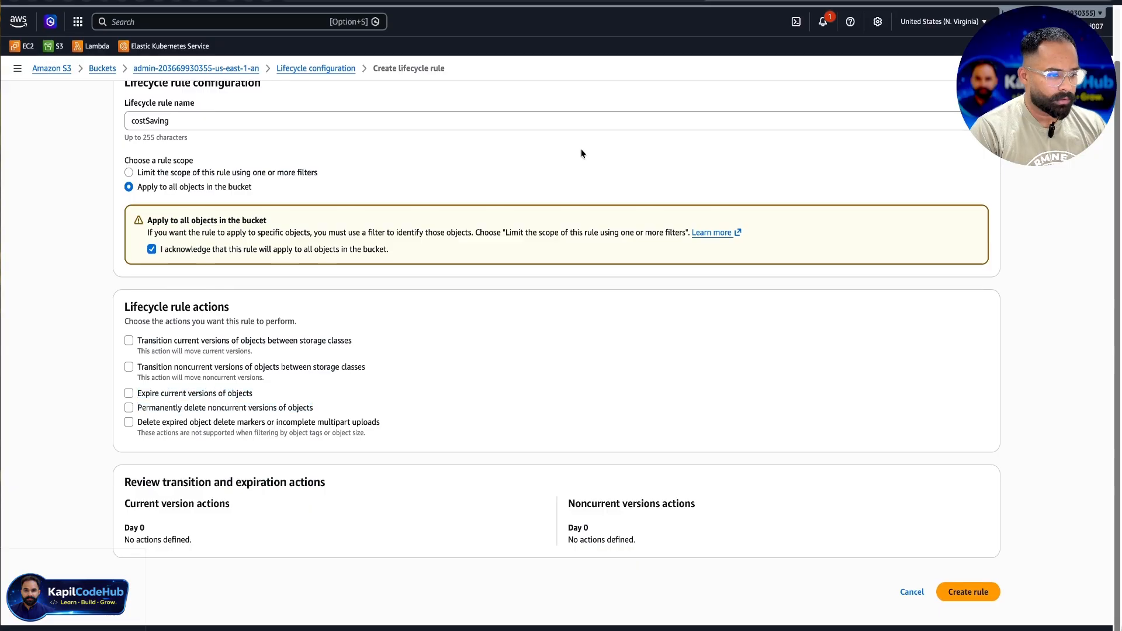
pyautogui.scroll(3, 193, 330)
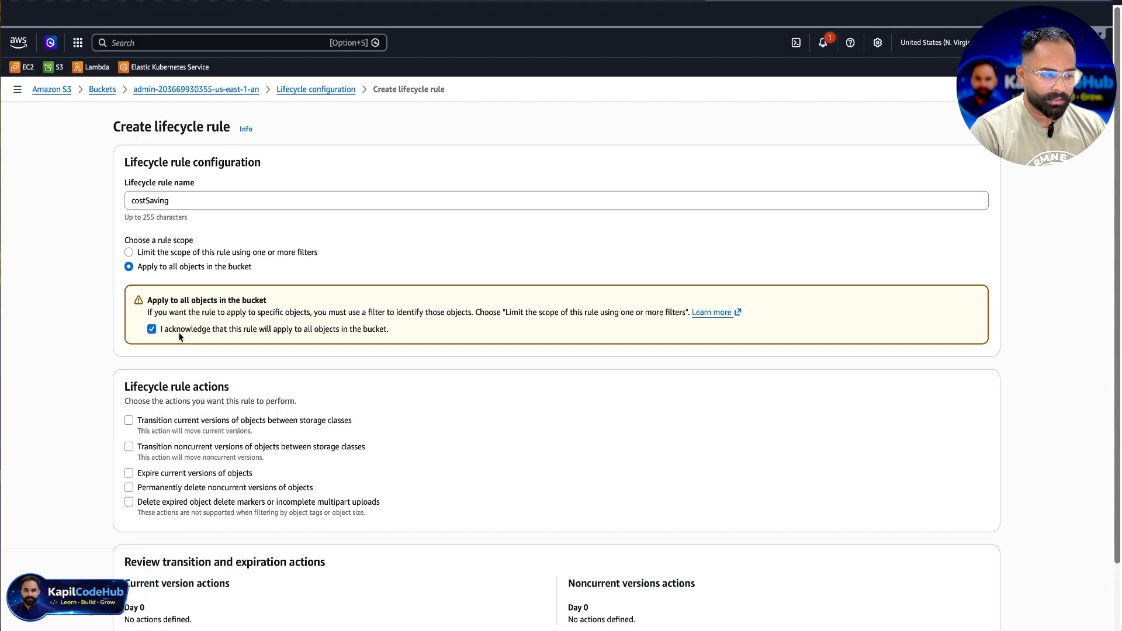
pyautogui.scroll(-1, 165, 342)
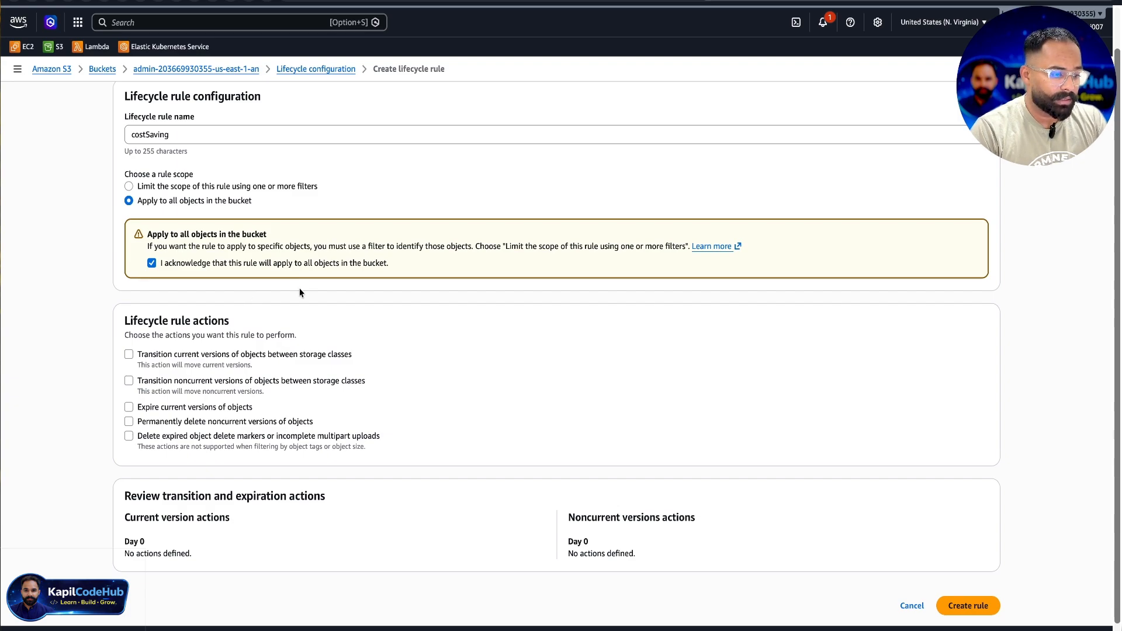
pyautogui.hotkey('ctrl', 'shift', 'a')
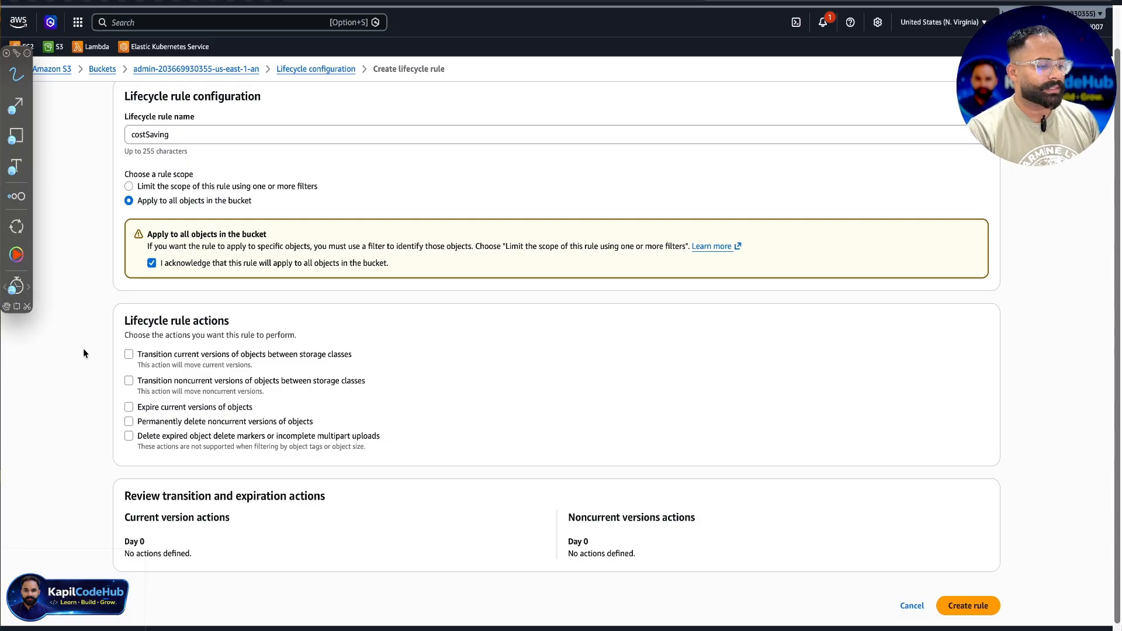
pyautogui.moveTo(654, 170); pyautogui.dragTo(239, 304)
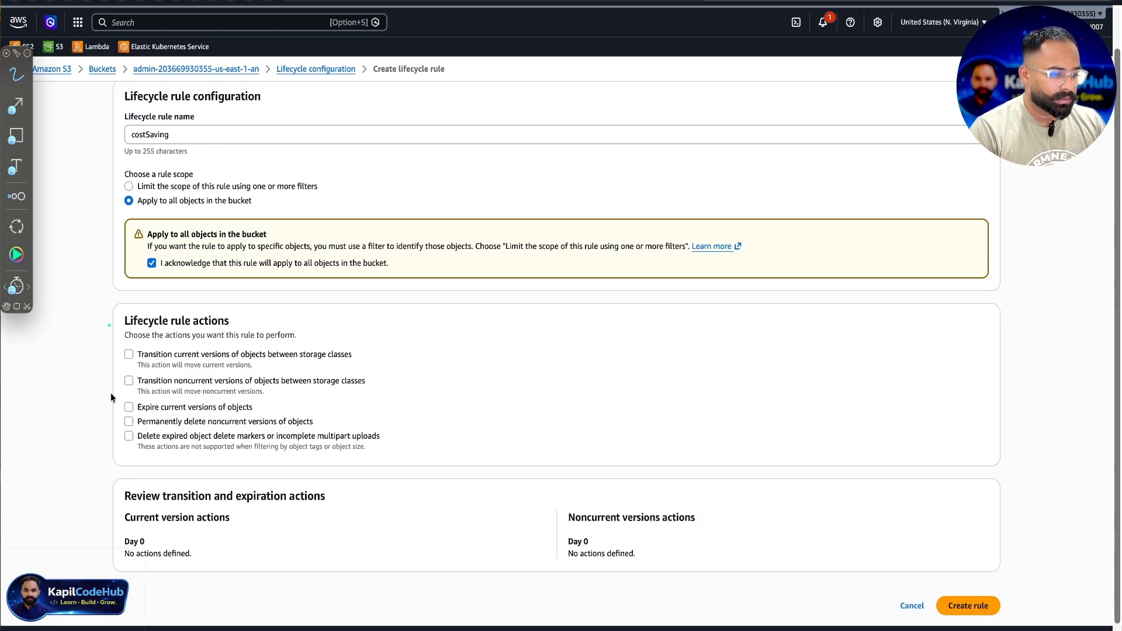
pyautogui.moveTo(109, 312)
pyautogui.mouseDown()
pyautogui.moveTo(120, 458)
pyautogui.moveTo(232, 451)
pyautogui.mouseUp()
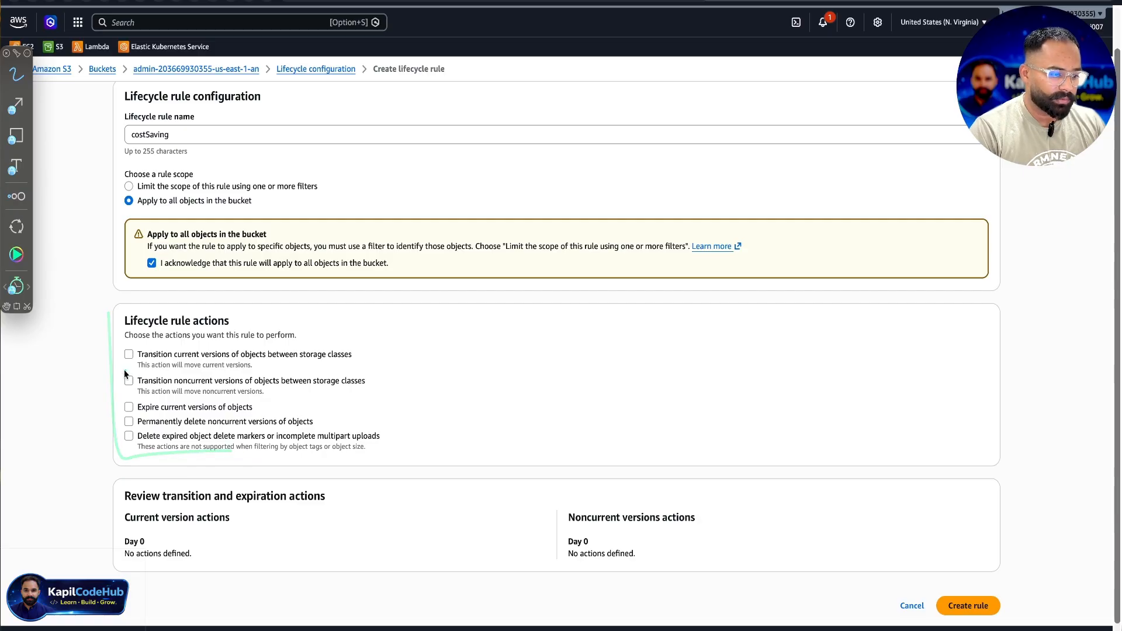
pyautogui.moveTo(123, 345)
pyautogui.mouseDown()
pyautogui.moveTo(123, 358)
pyautogui.moveTo(259, 364)
pyautogui.mouseUp()
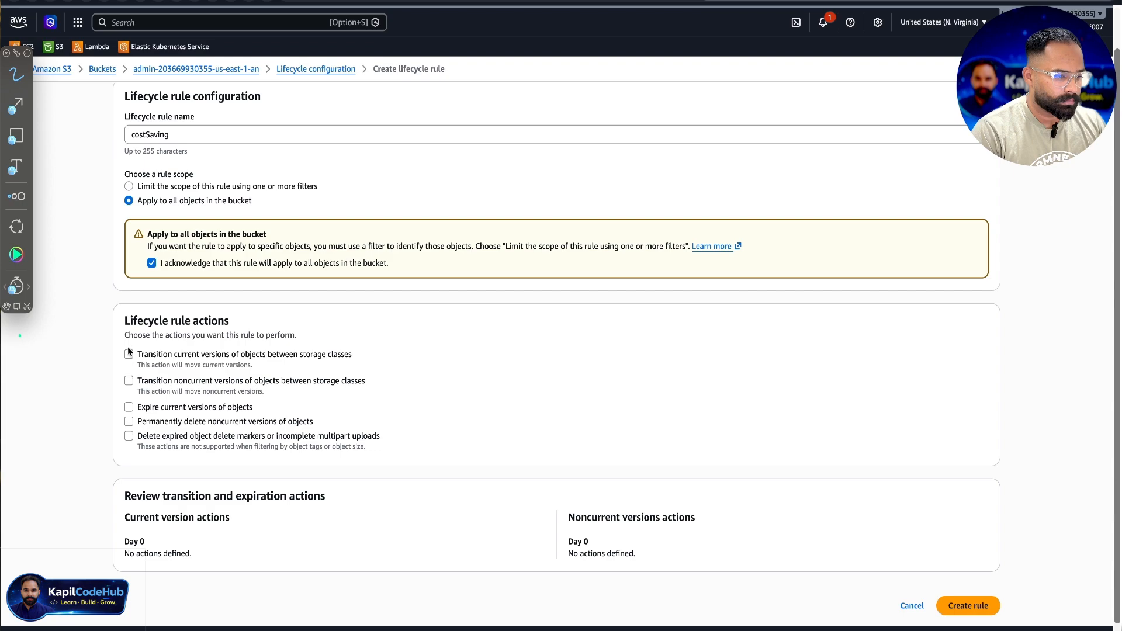
pyautogui.press('Escape')
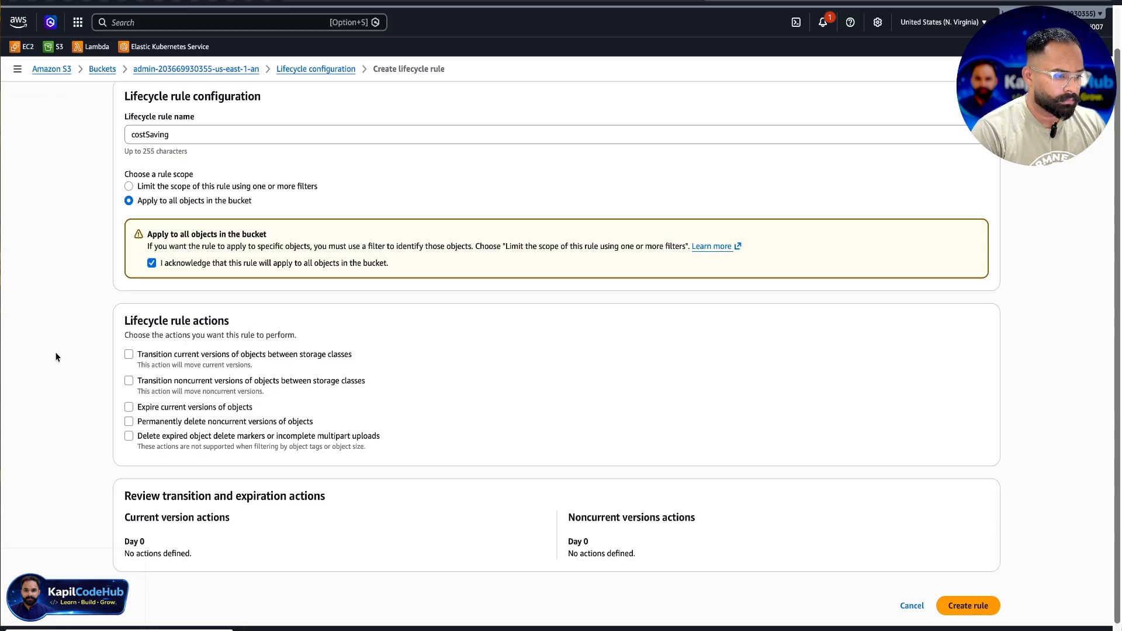
pyautogui.click(129, 355)
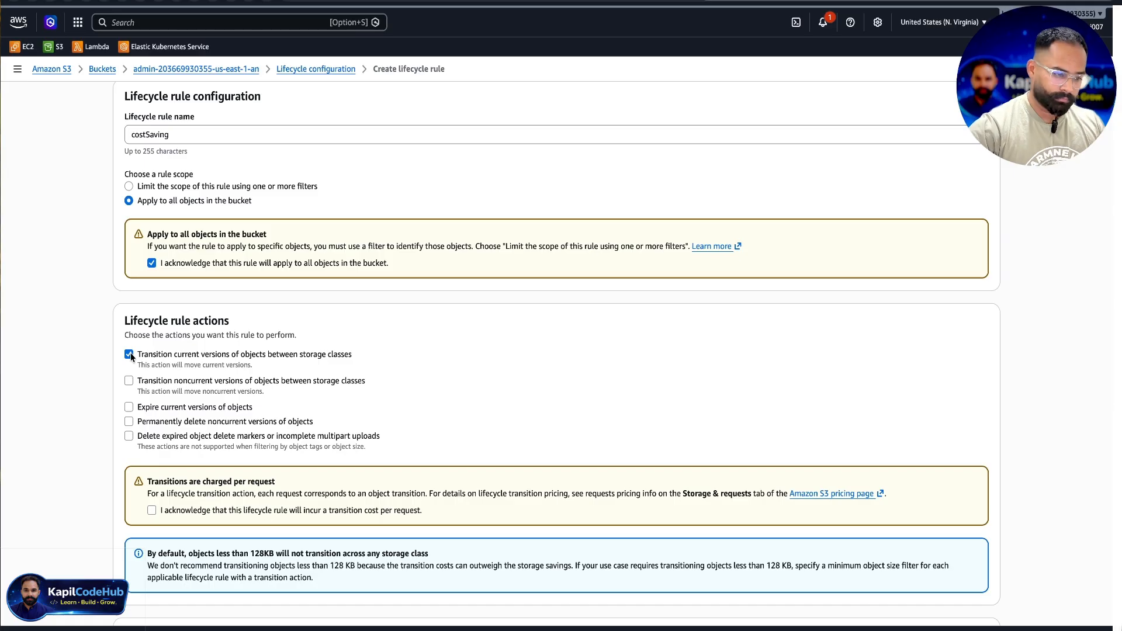
pyautogui.click(130, 355)
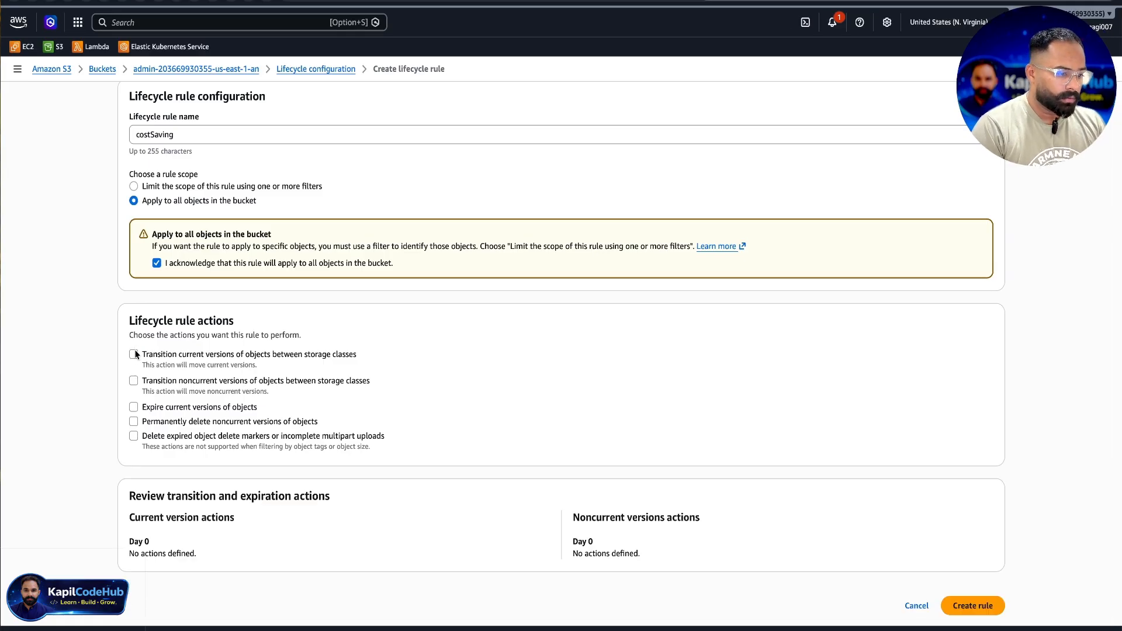
pyautogui.click(135, 354)
pyautogui.scroll(-3, 246, 406)
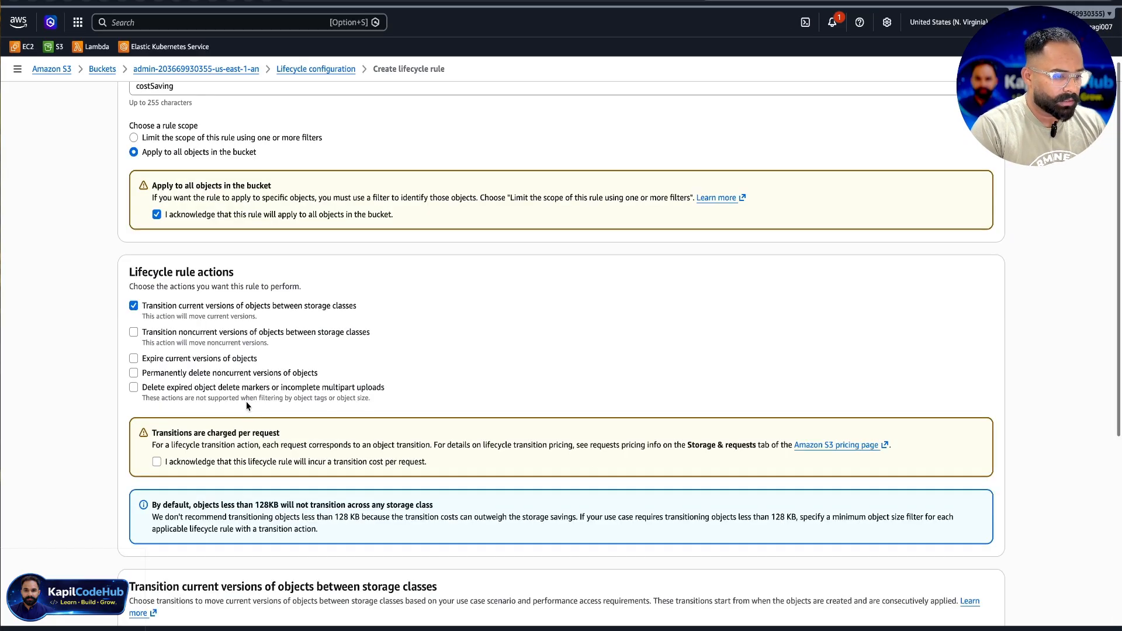
pyautogui.click(246, 403)
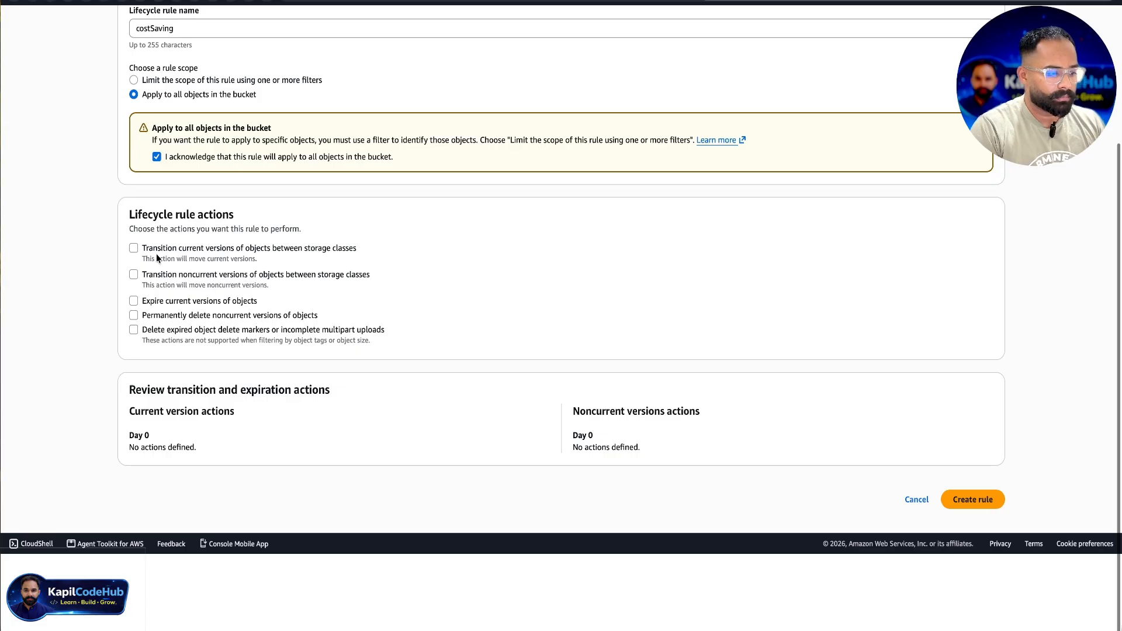
pyautogui.scroll(3, 156, 258)
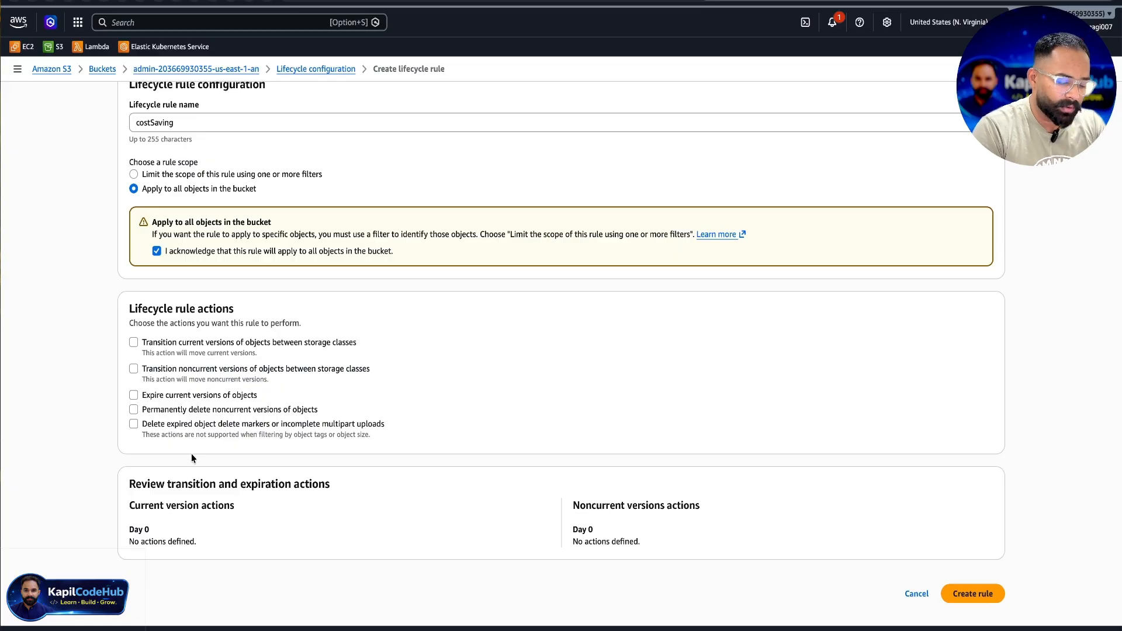
# Enable transitioning current object versions between storage classes and acknowledge the transition cost per request.
pyautogui.click(134, 343)
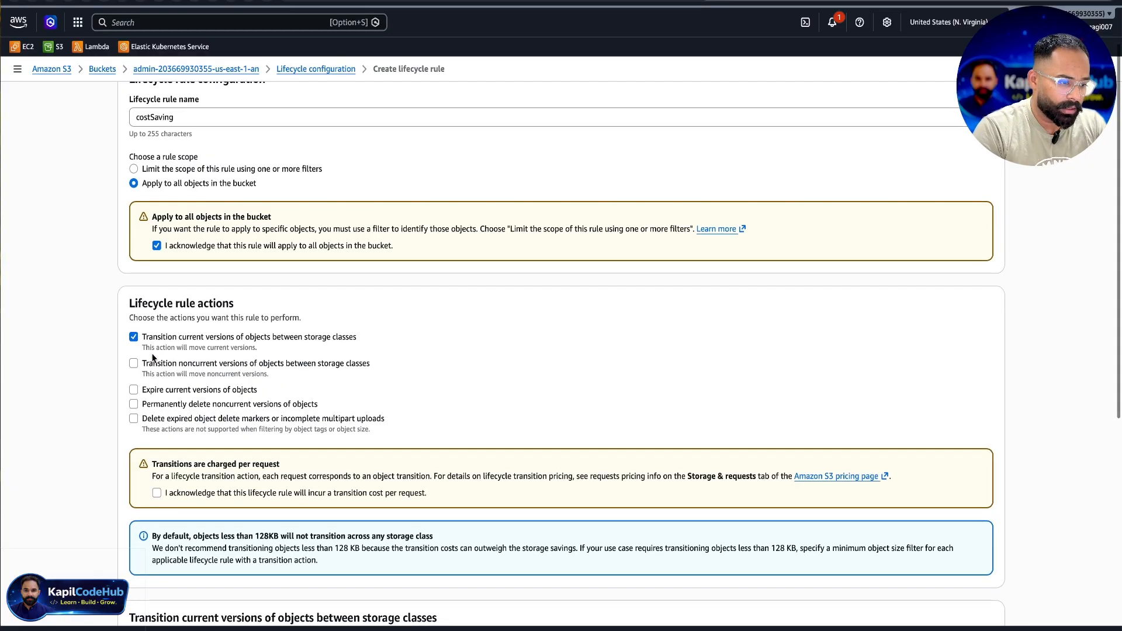
pyautogui.scroll(-3, 232, 413)
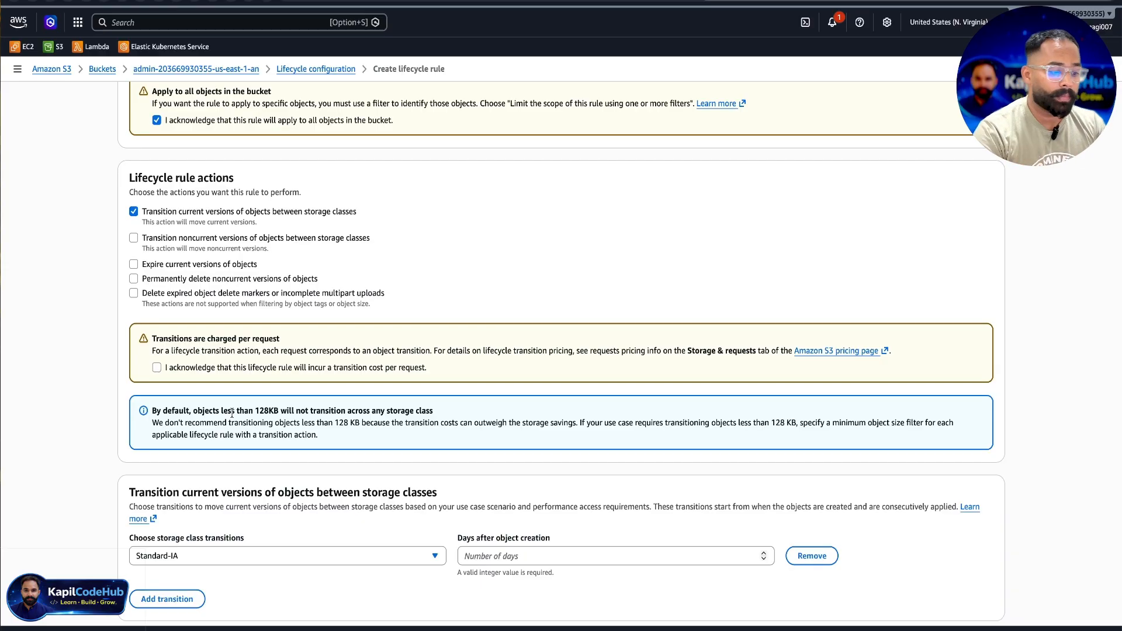
pyautogui.click(157, 367)
pyautogui.scroll(-3, 157, 366)
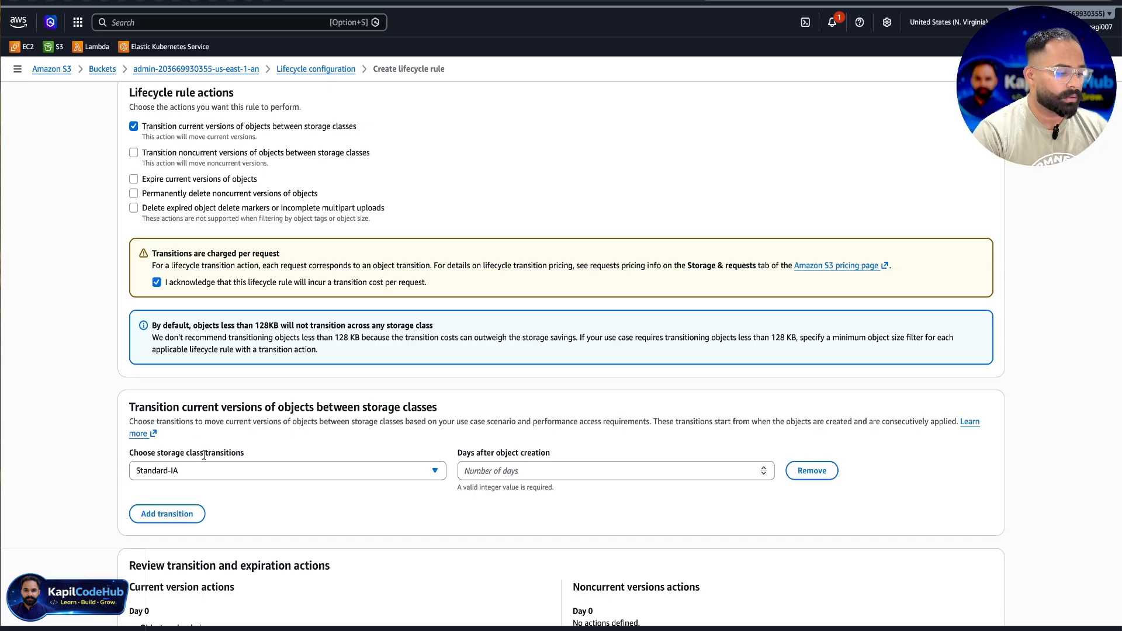
# Set the Standard-IA transition of current versions to 7 days after object creation.
pyautogui.click(606, 472)
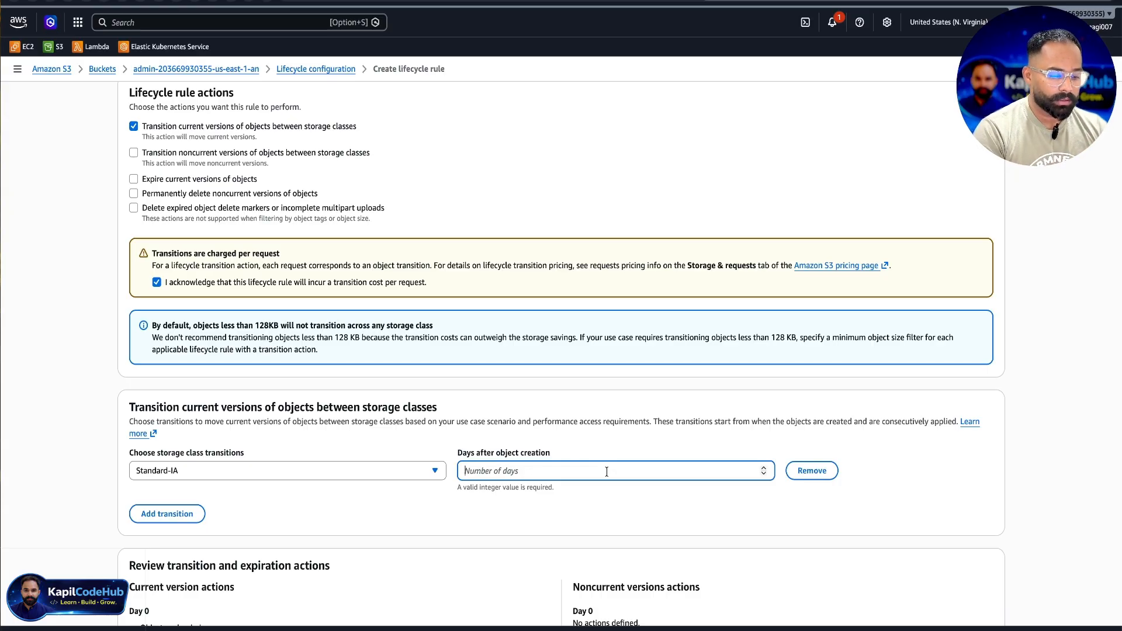
pyautogui.write('20')
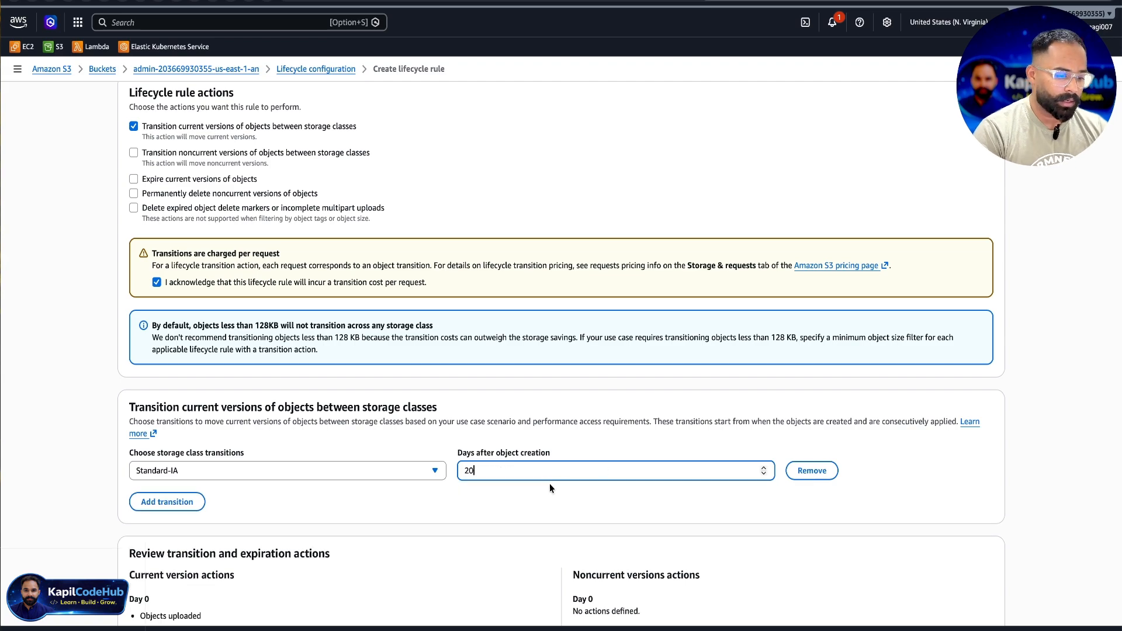
pyautogui.press('BackSpace')
pyautogui.press('BackSpace')
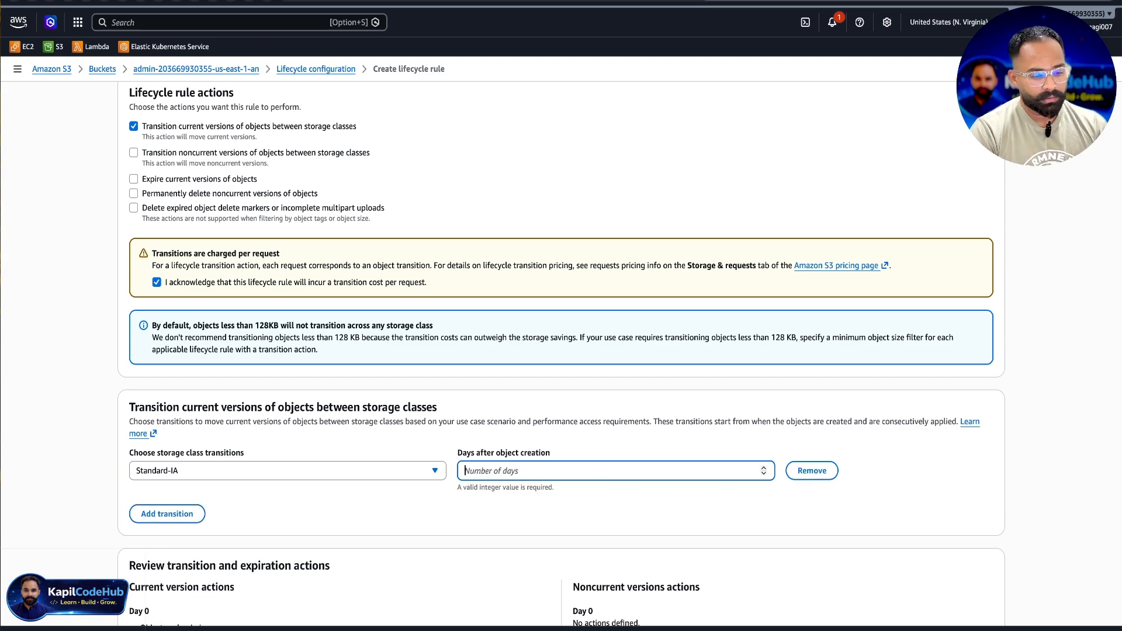
pyautogui.write('7')
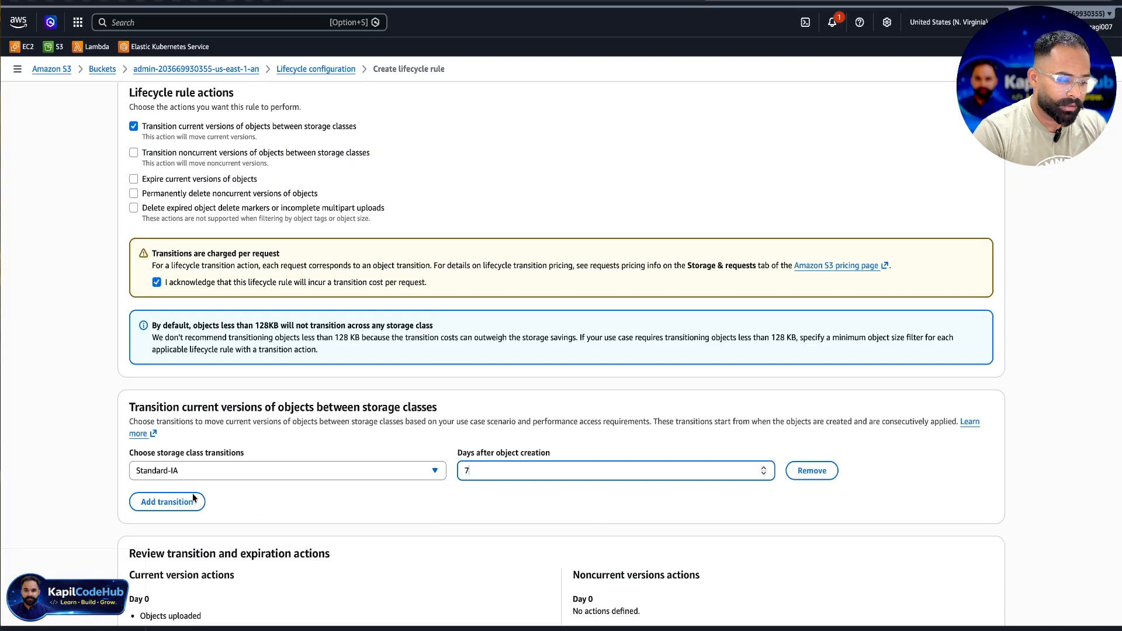
# Keep the Standard-IA storage class for the first transition and set it to 30 days after object creation.
pyautogui.click(290, 471)
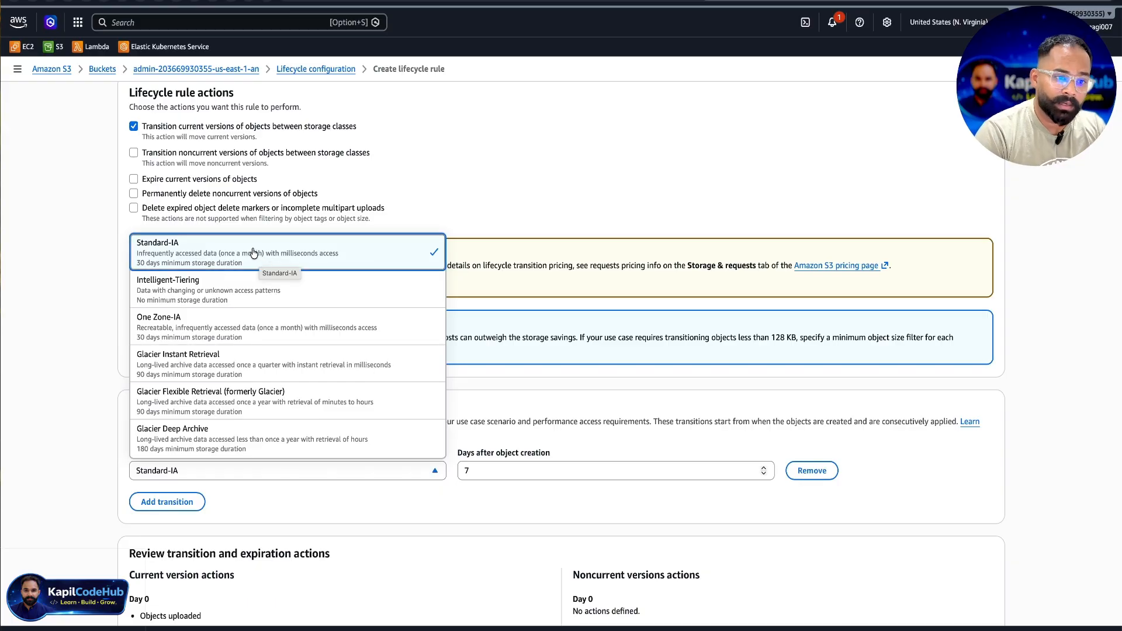
pyautogui.click(544, 471)
pyautogui.doubleClick(545, 469)
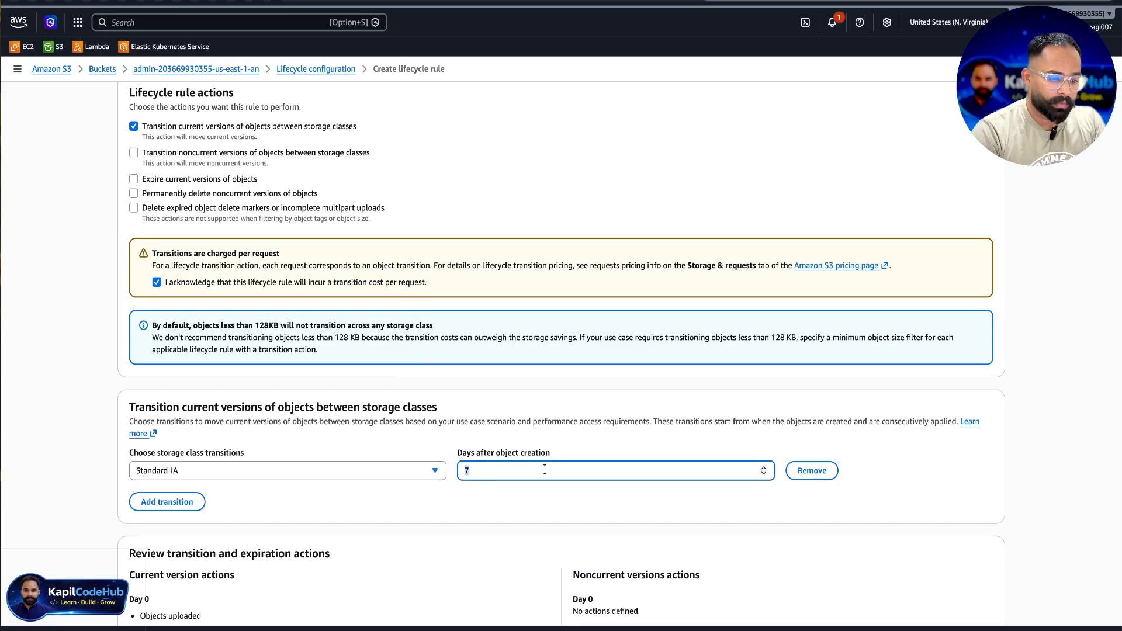
pyautogui.press('BackSpace')
pyautogui.write('30')
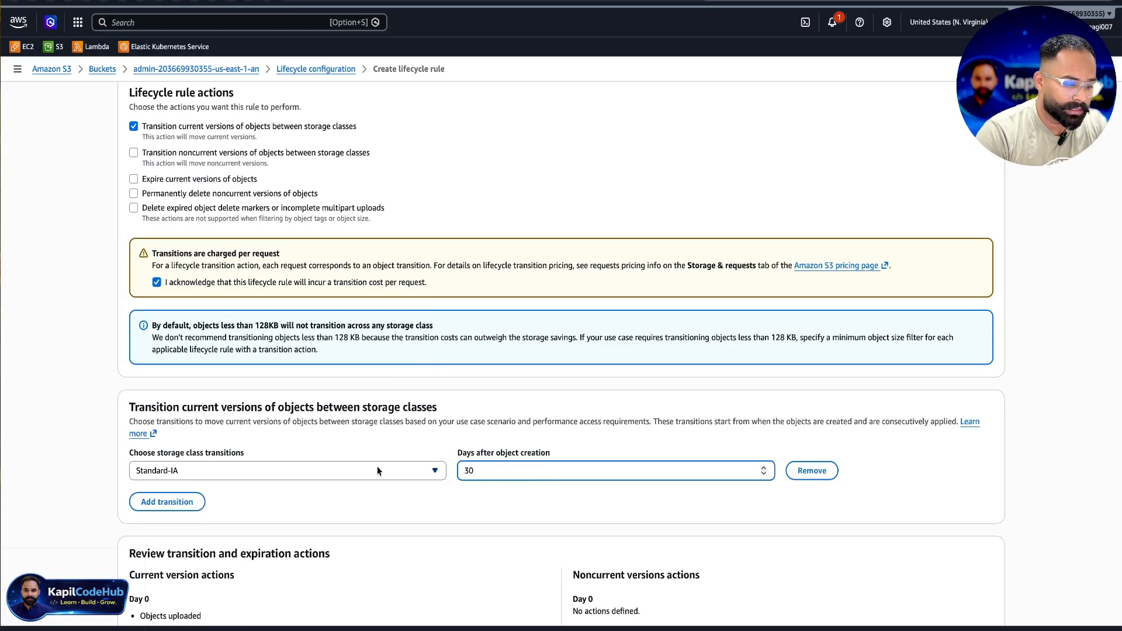
# Add an Intelligent-Tiering transition for current versions at 45 days after object creation.
pyautogui.click(190, 503)
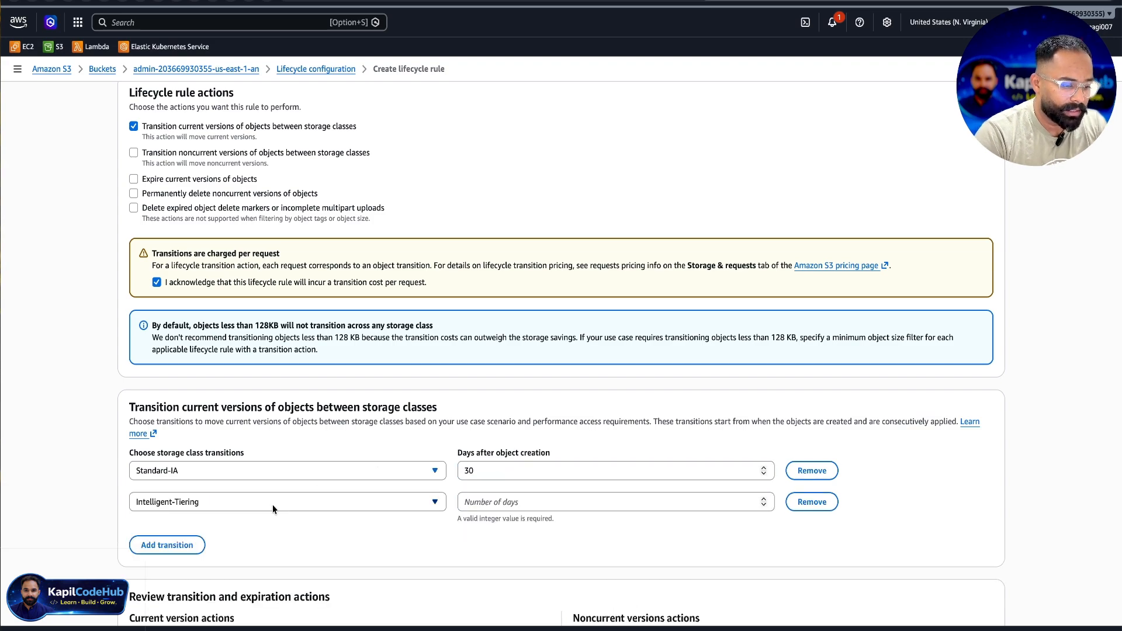
pyautogui.click(469, 504)
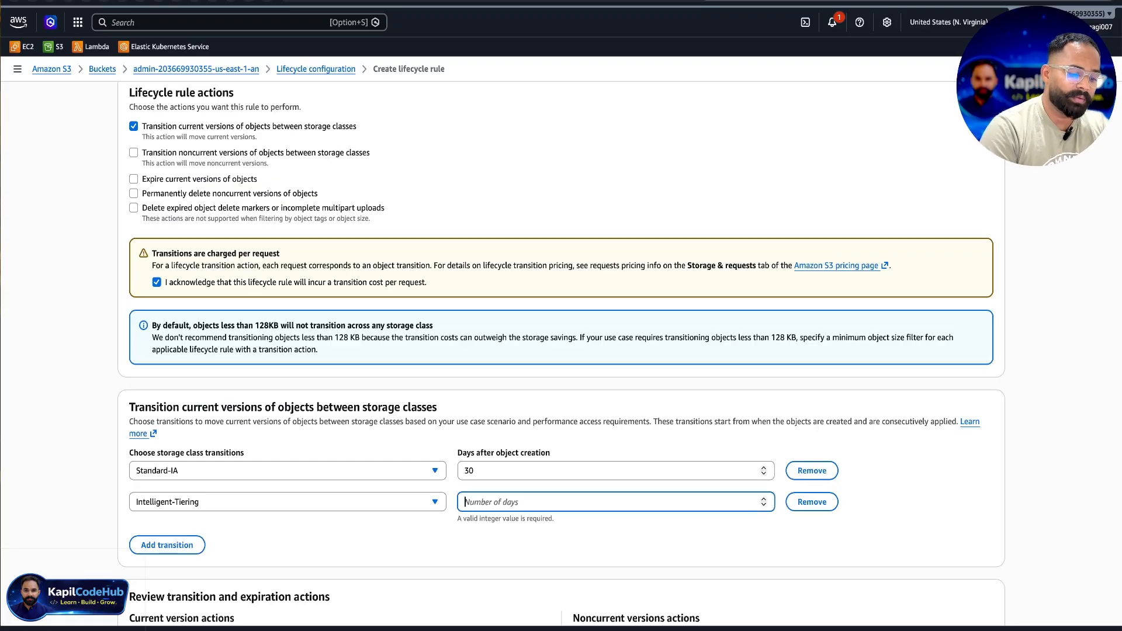
pyautogui.write('45')
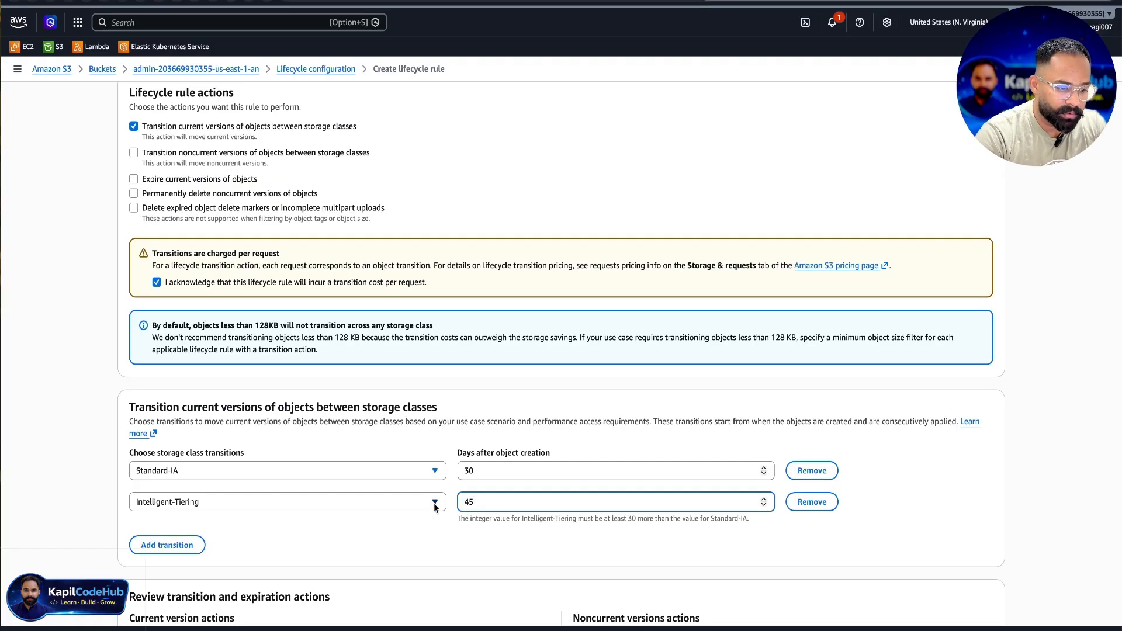
# Add a One Zone-IA transition for current versions at 90 days after object creation.
pyautogui.click(186, 545)
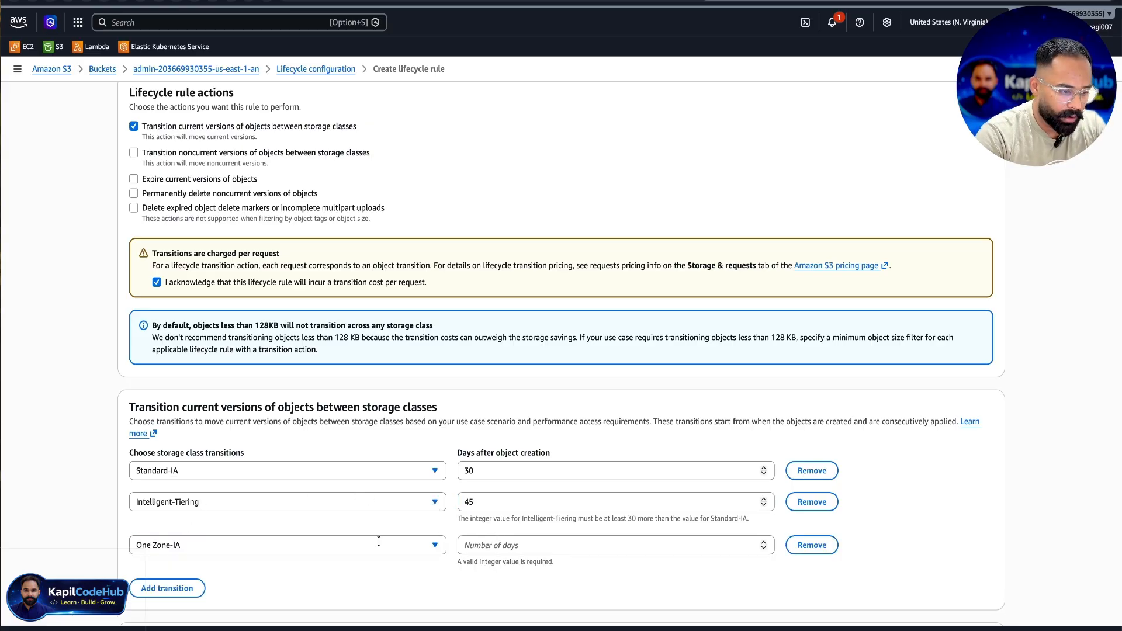
pyautogui.click(513, 545)
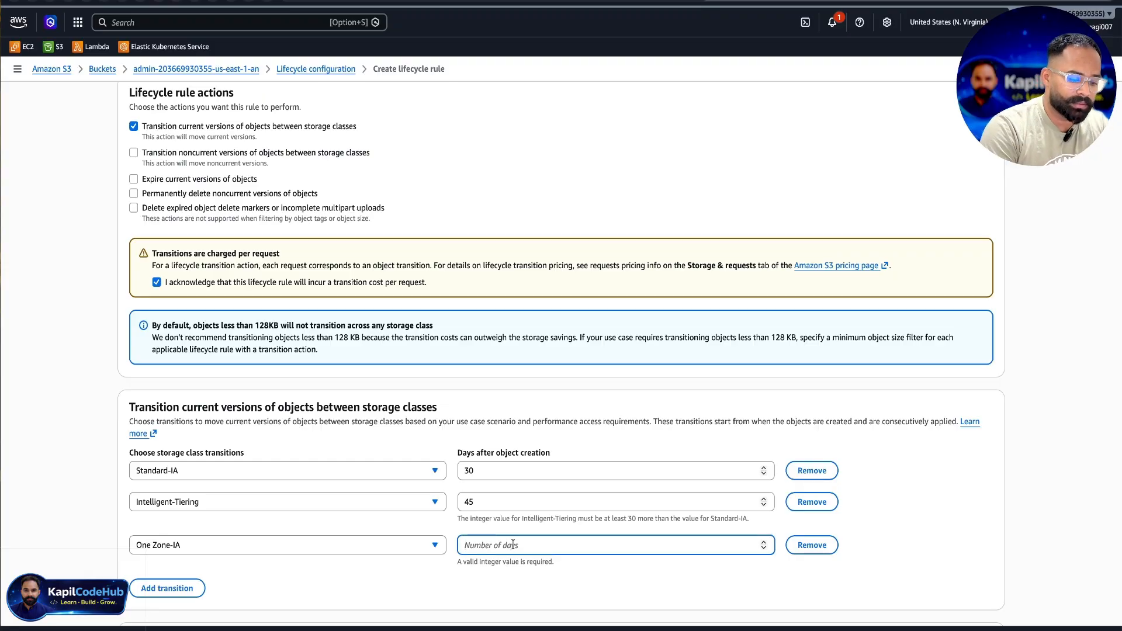
pyautogui.write('60')
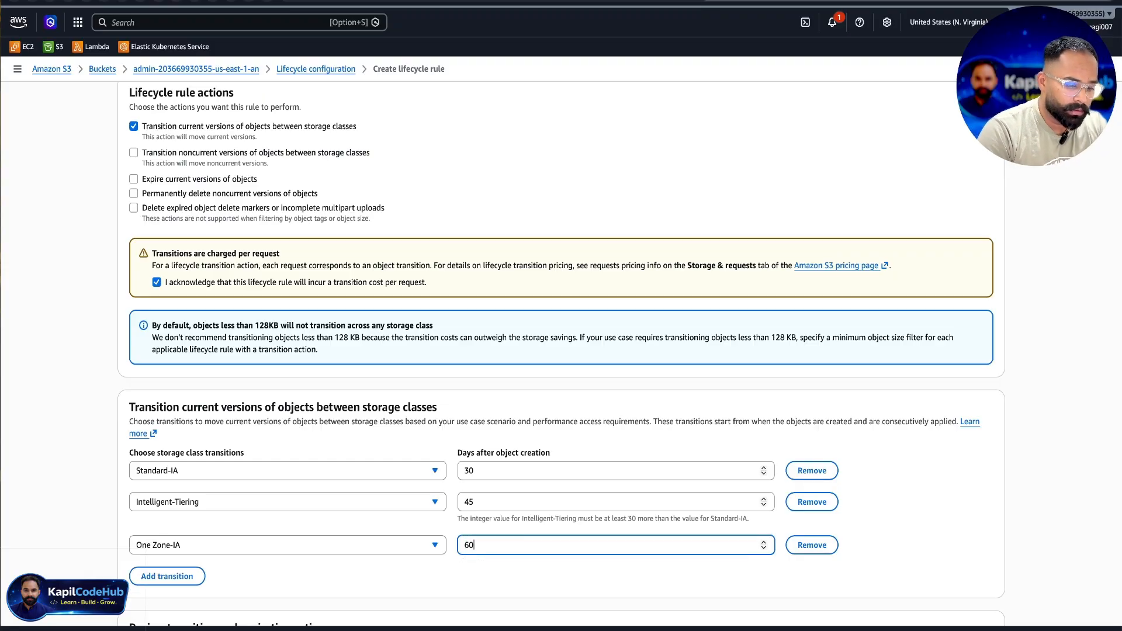
pyautogui.press('BackSpace')
pyautogui.press('BackSpace')
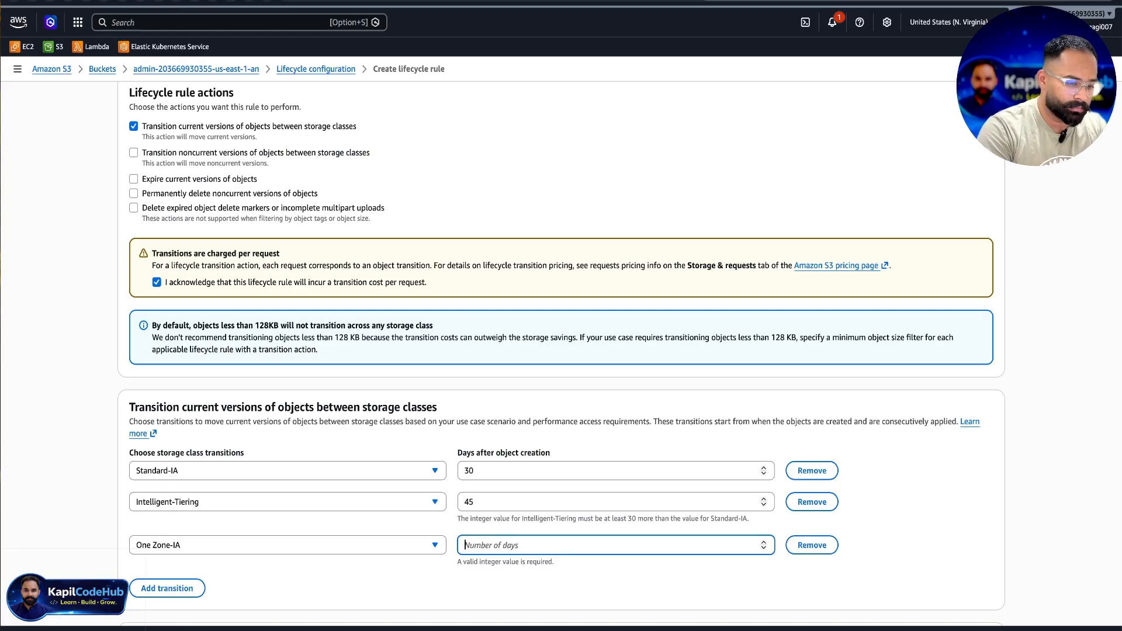
pyautogui.write('90')
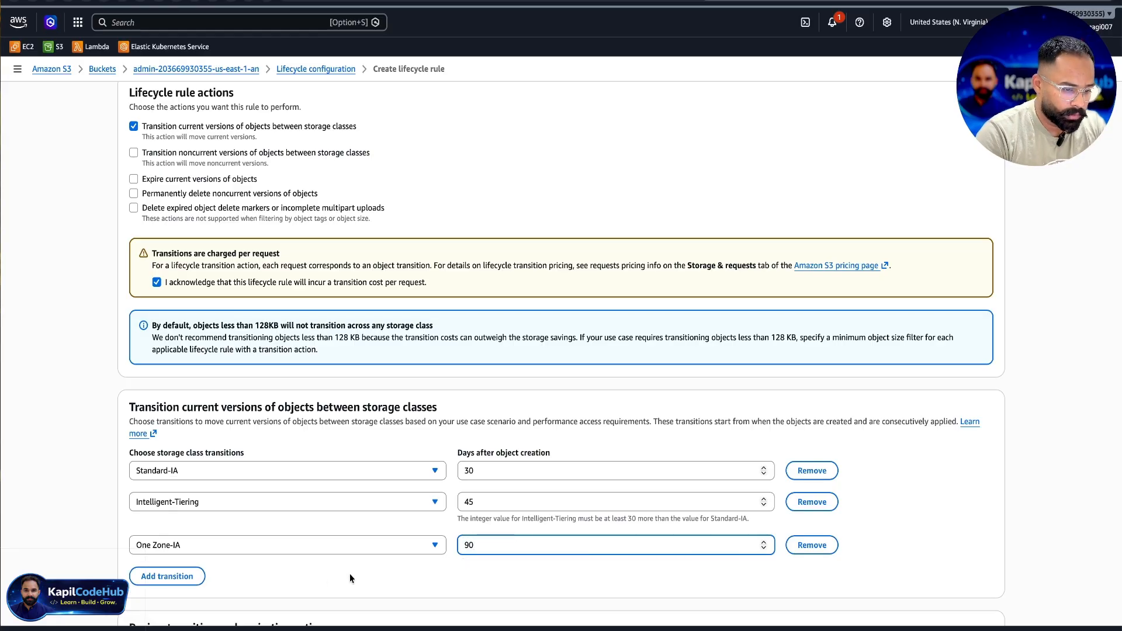
# Add a Glacier Flexible Retrieval (formerly Glacier) transition for current versions at 120 days after object creation.
pyautogui.click(188, 577)
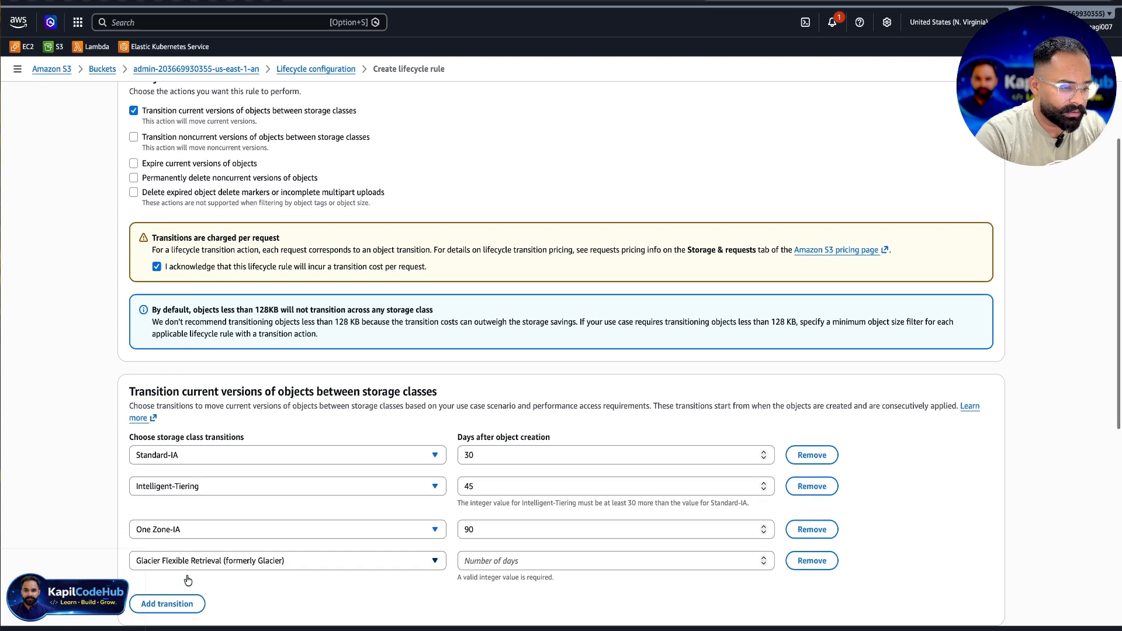
pyautogui.click(487, 562)
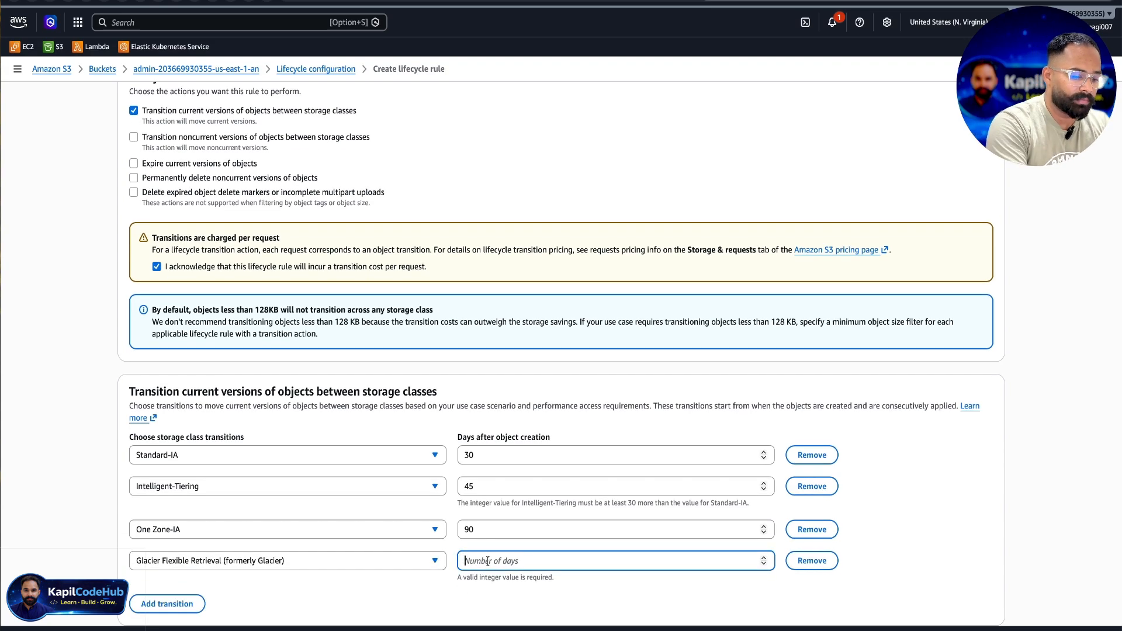
pyautogui.write('120')
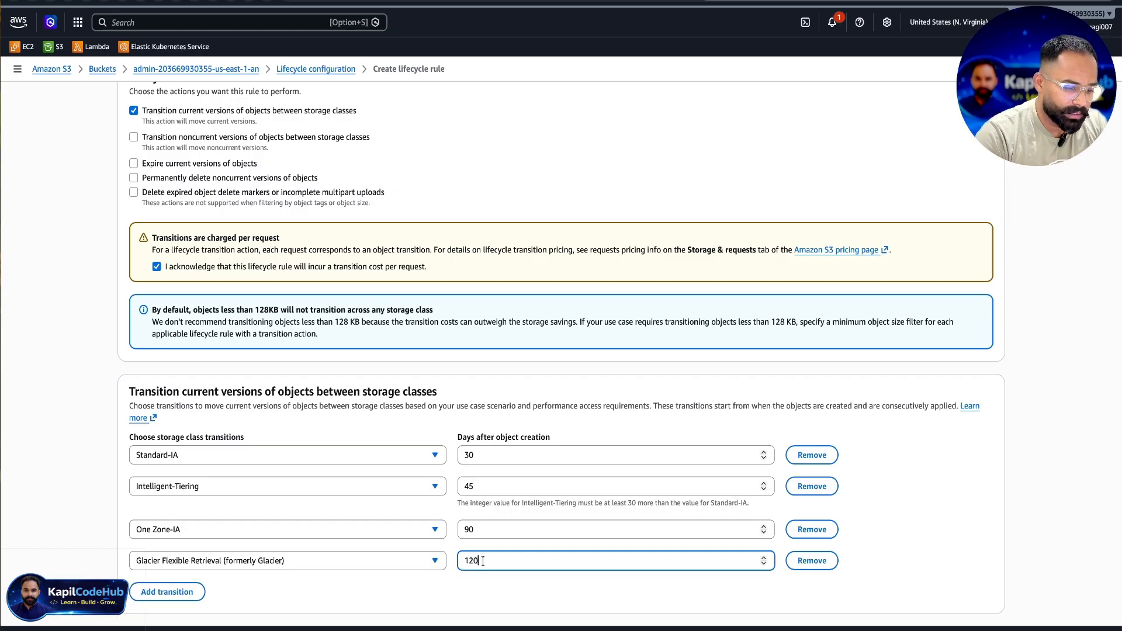
# Add a Glacier Deep Archive transition for current versions, keeping that storage class selected.
pyautogui.click(182, 592)
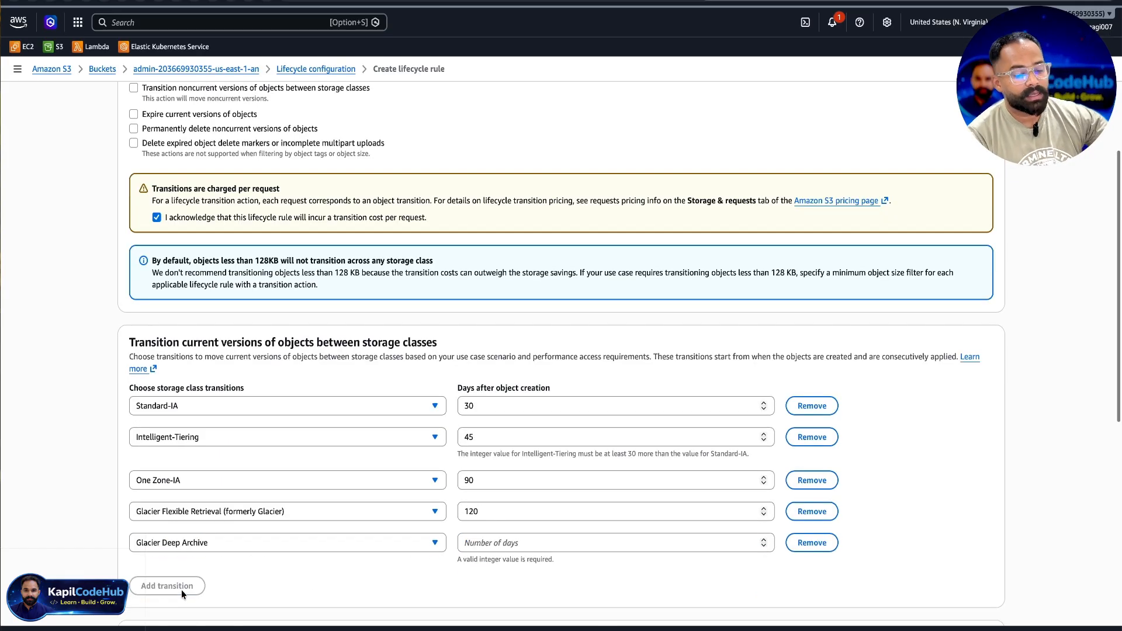
pyautogui.click(205, 545)
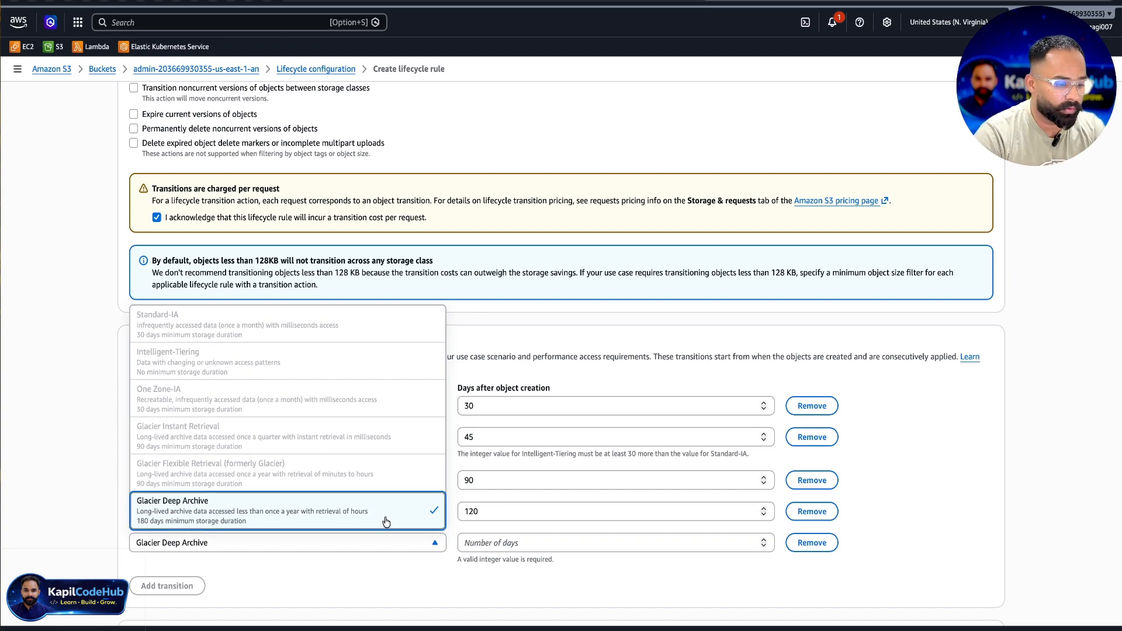
pyautogui.click(474, 538)
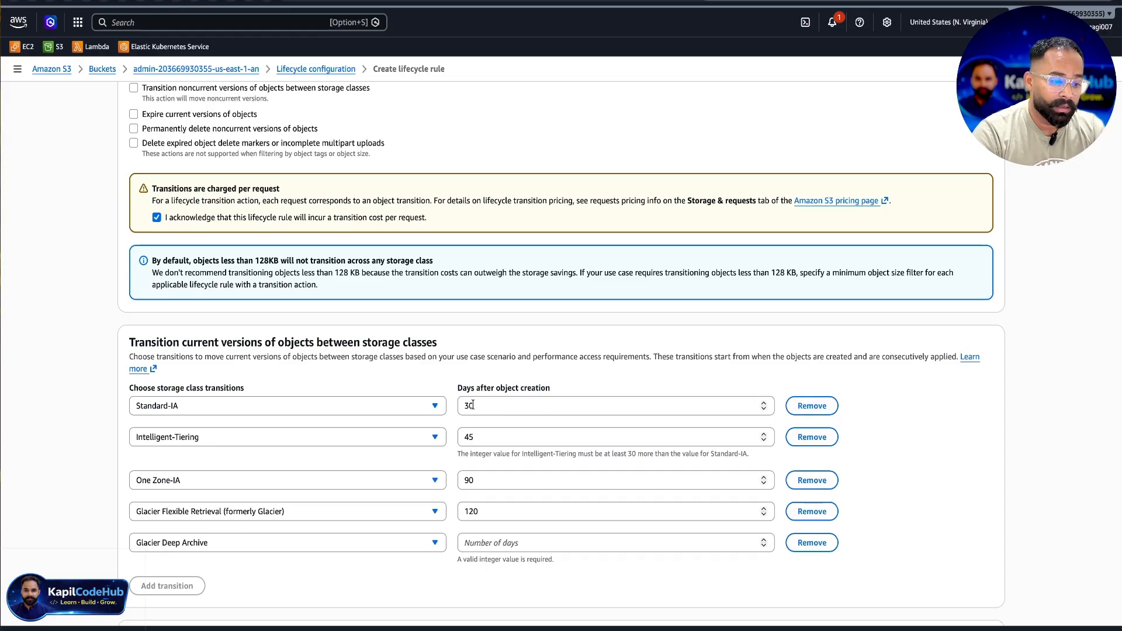
# Try 15 and 35 days for the Intelligent-Tiering transition, and set it back to 45 days.
pyautogui.click(470, 438)
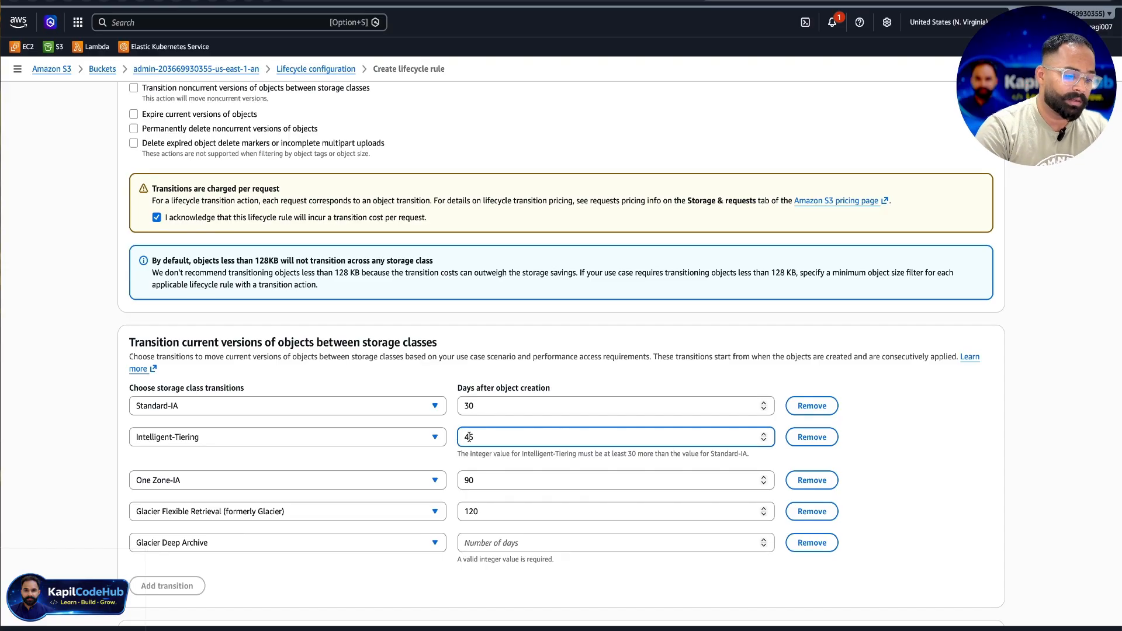
pyautogui.press('BackSpace')
pyautogui.write('1')
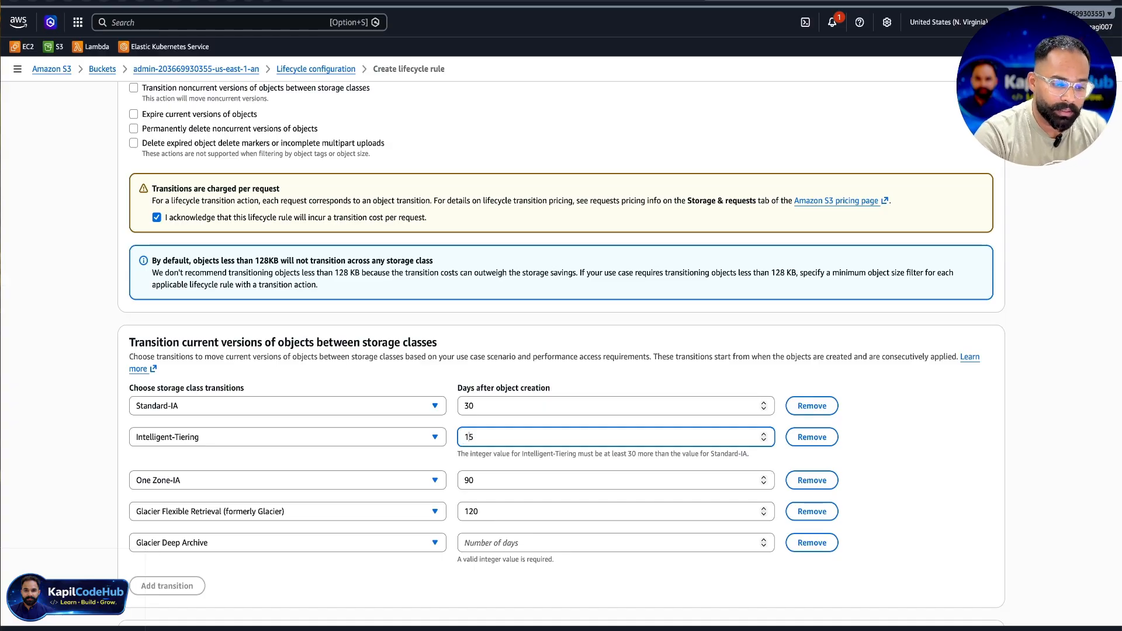
pyautogui.tripleClick(579, 454)
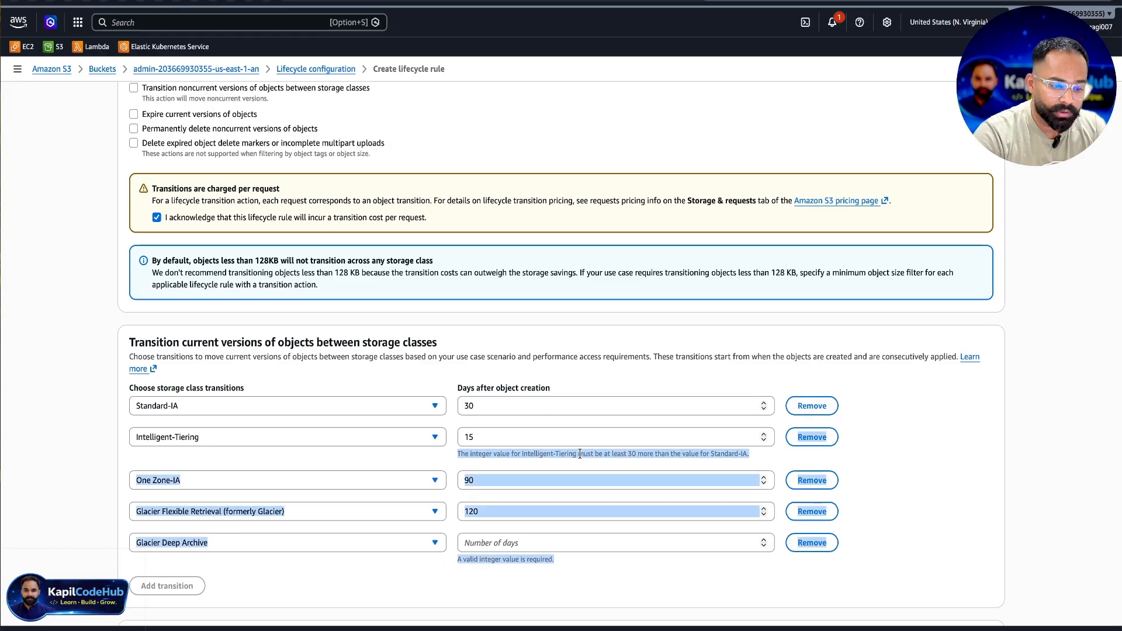
pyautogui.click(470, 439)
pyautogui.press('BackSpace')
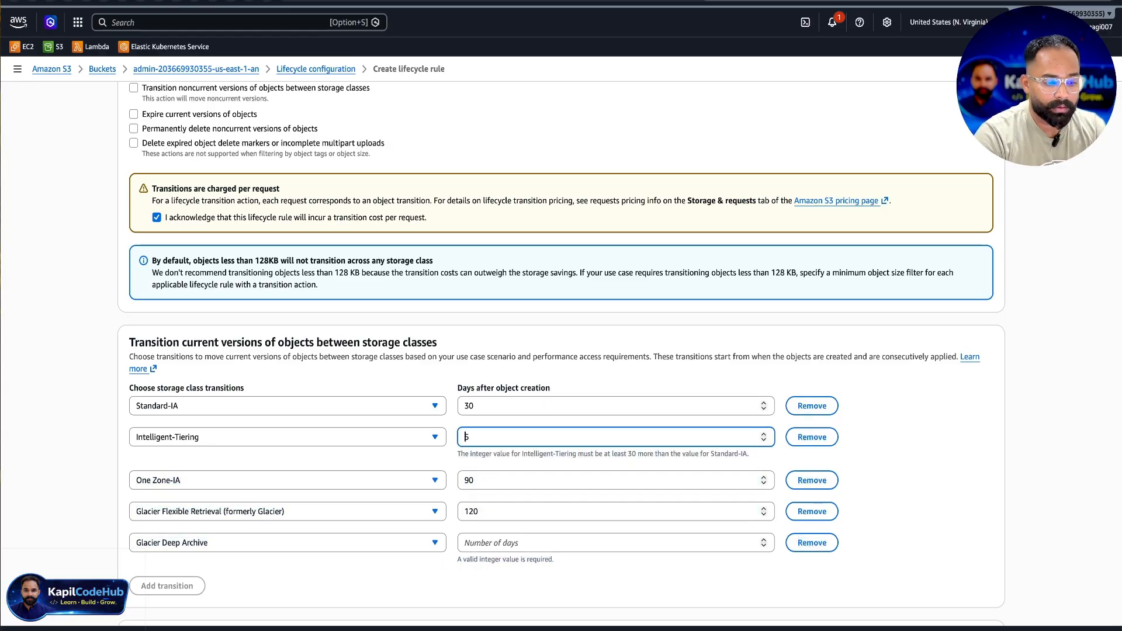
pyautogui.write('3')
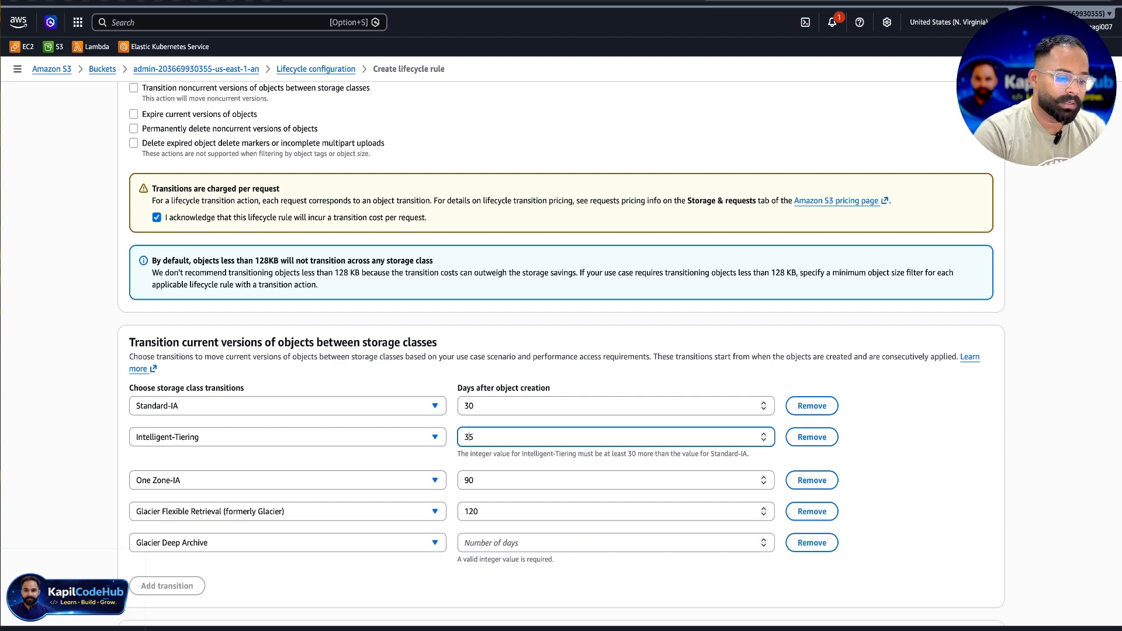
pyautogui.press('BackSpace')
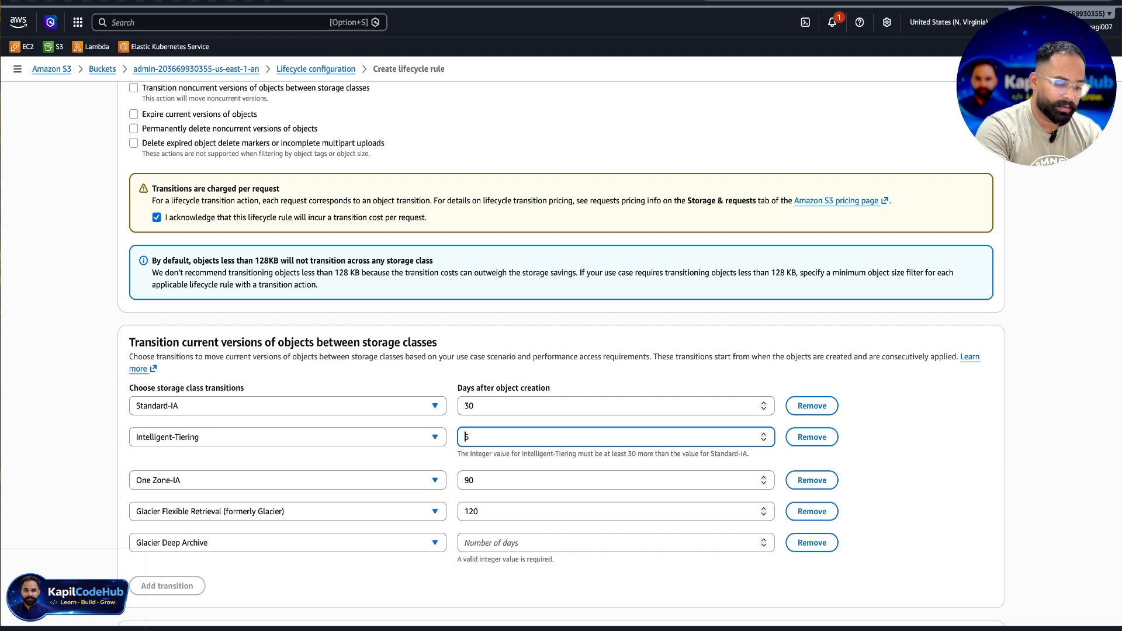
pyautogui.write('4')
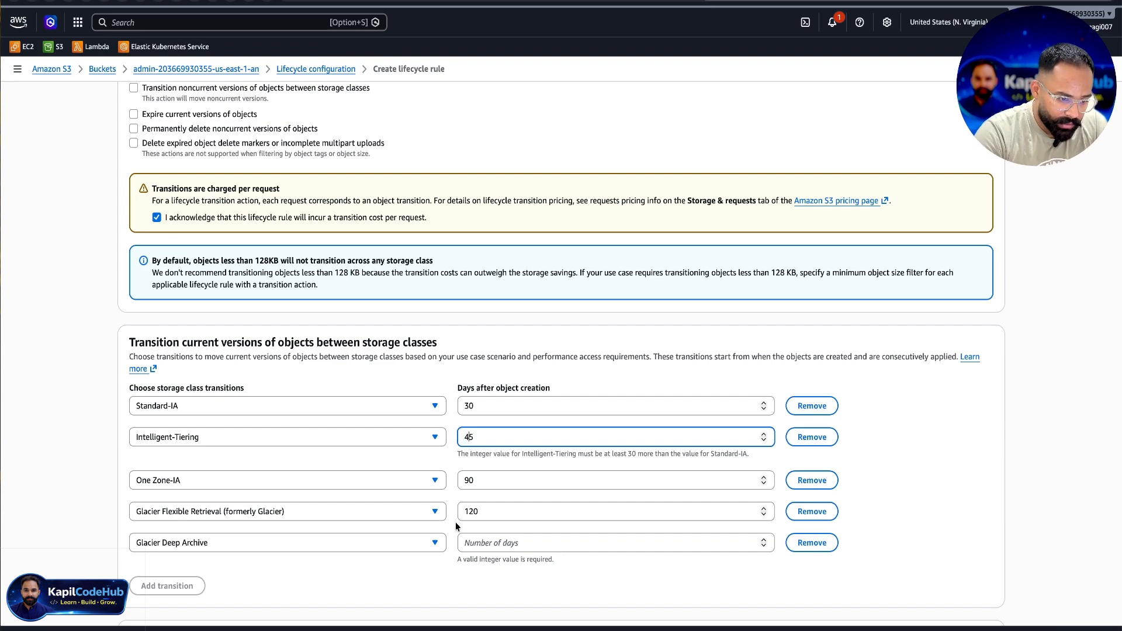
# Set the Glacier Deep Archive transition to 180 days after object creation.
pyautogui.scroll(-1, 456, 524)
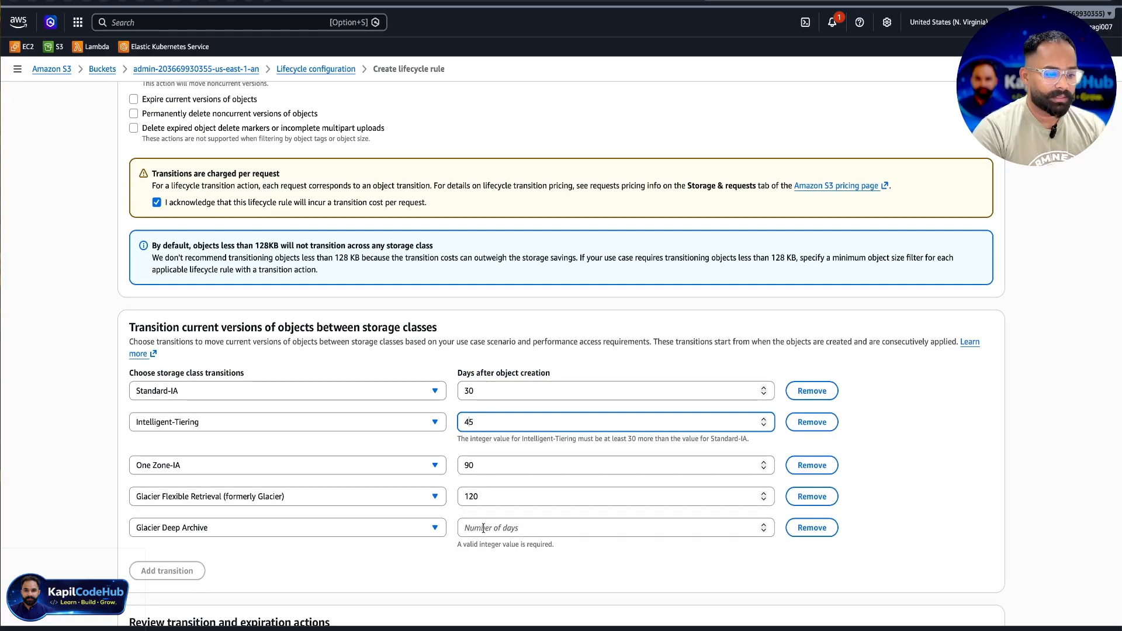
pyautogui.click(483, 528)
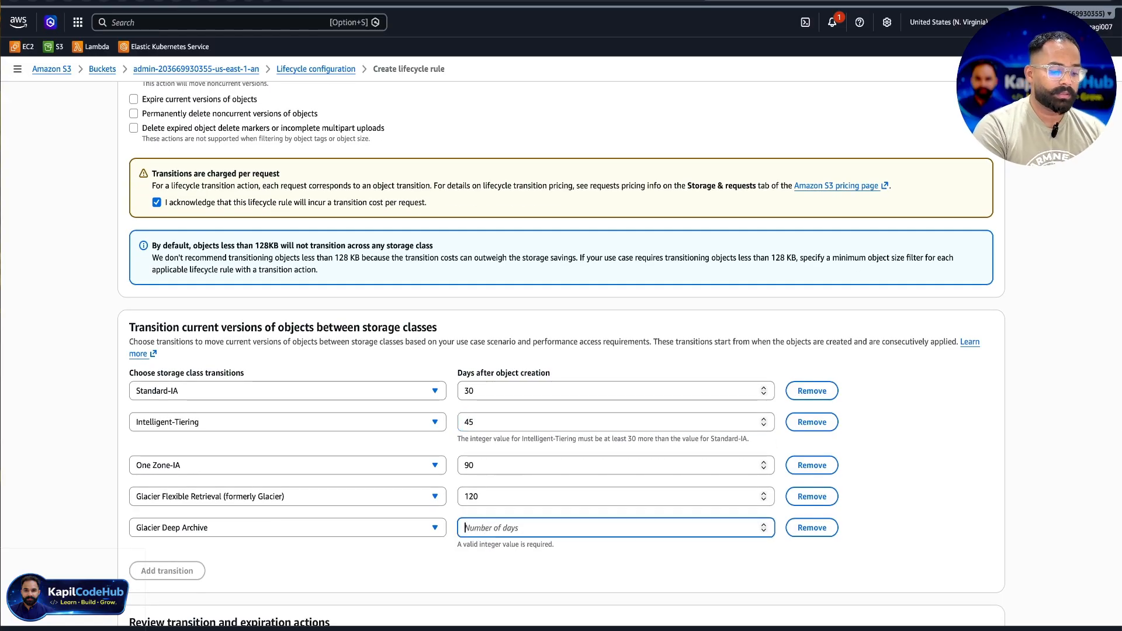
pyautogui.write('180')
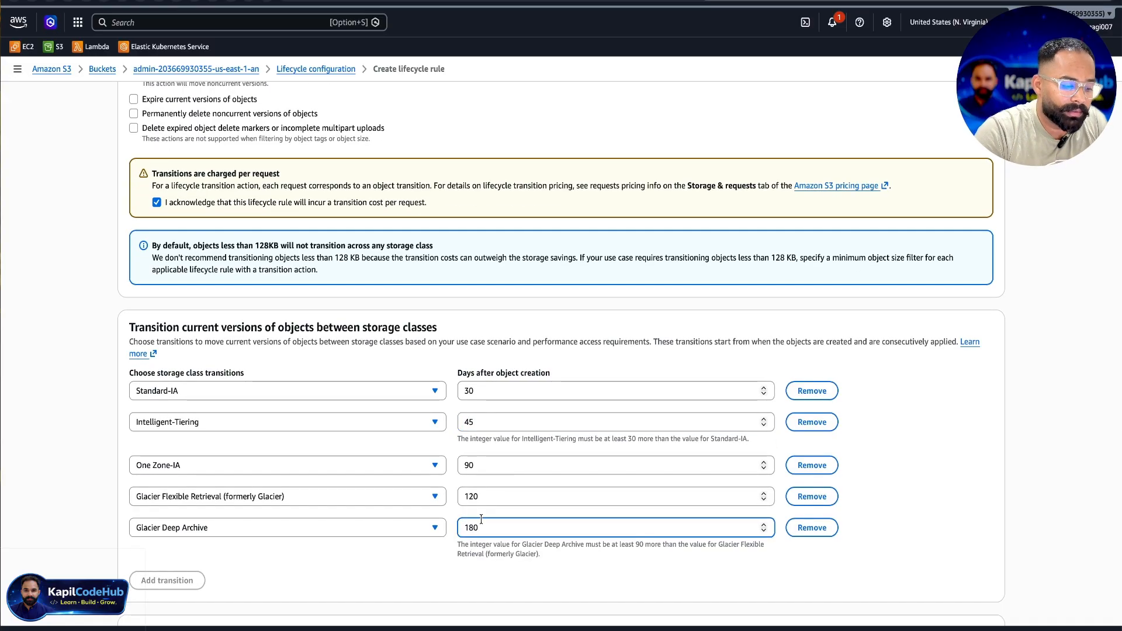
# Review the day-by-day timeline of transition actions for current object versions, from upload to Glacier Deep Archive.
pyautogui.scroll(-3, 409, 532)
pyautogui.scroll(-10, 410, 537)
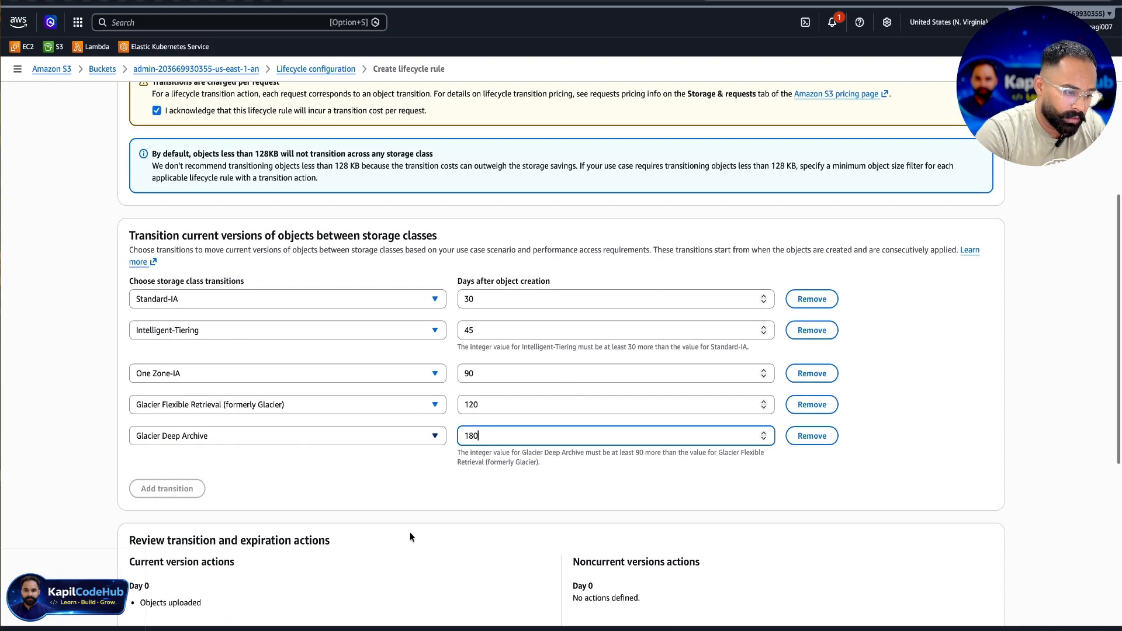
pyautogui.scroll(-4, 410, 536)
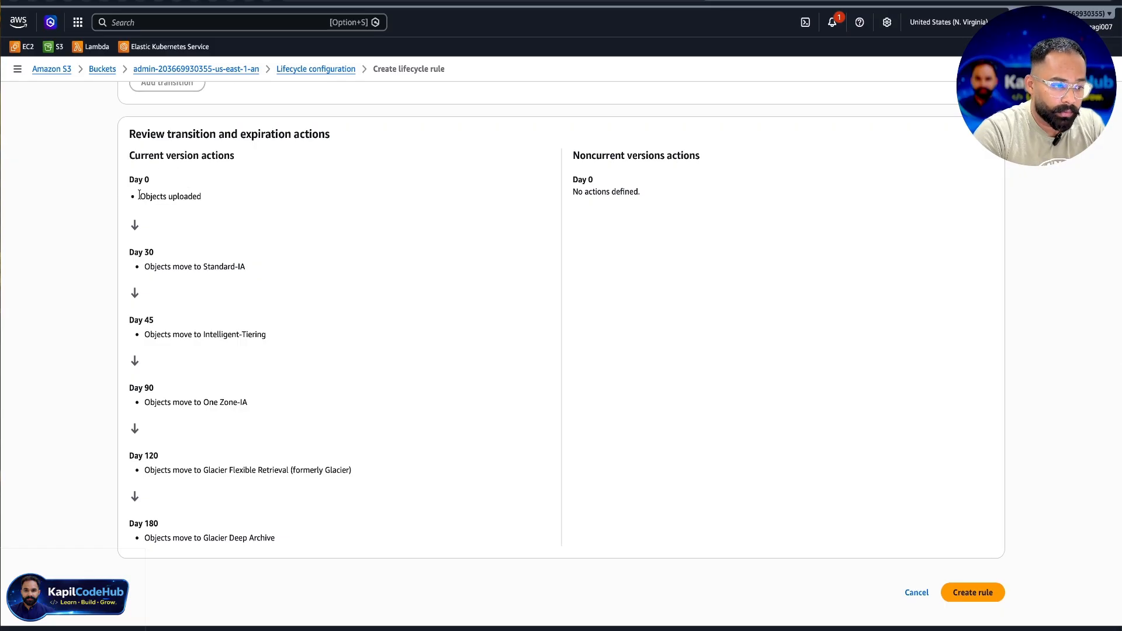
pyautogui.moveTo(141, 196); pyautogui.dragTo(172, 197)
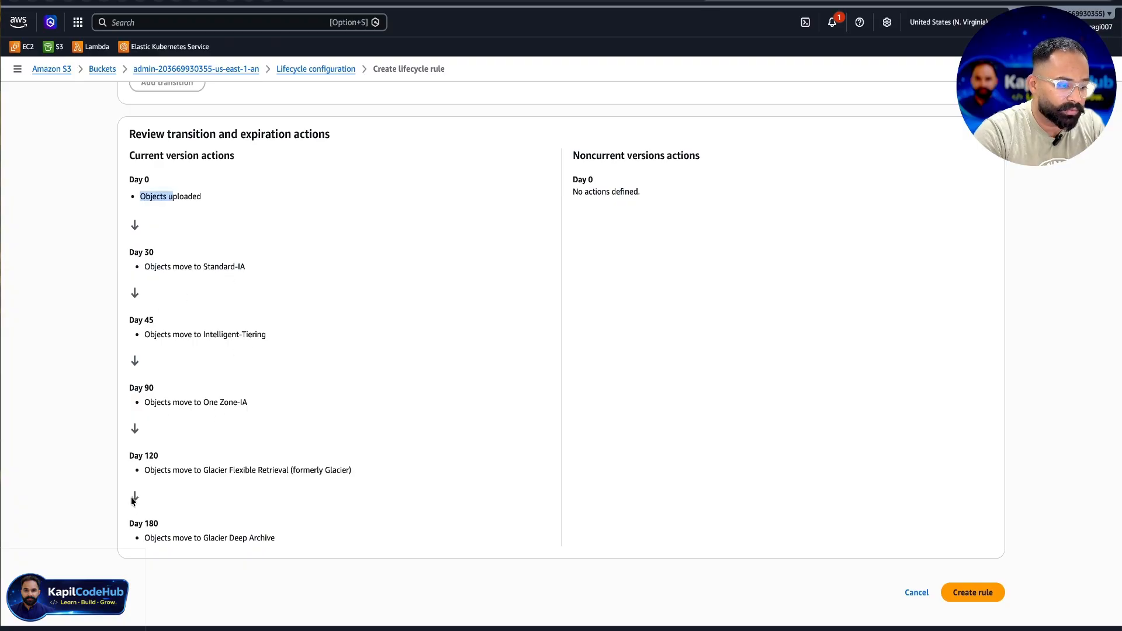
pyautogui.click(145, 539)
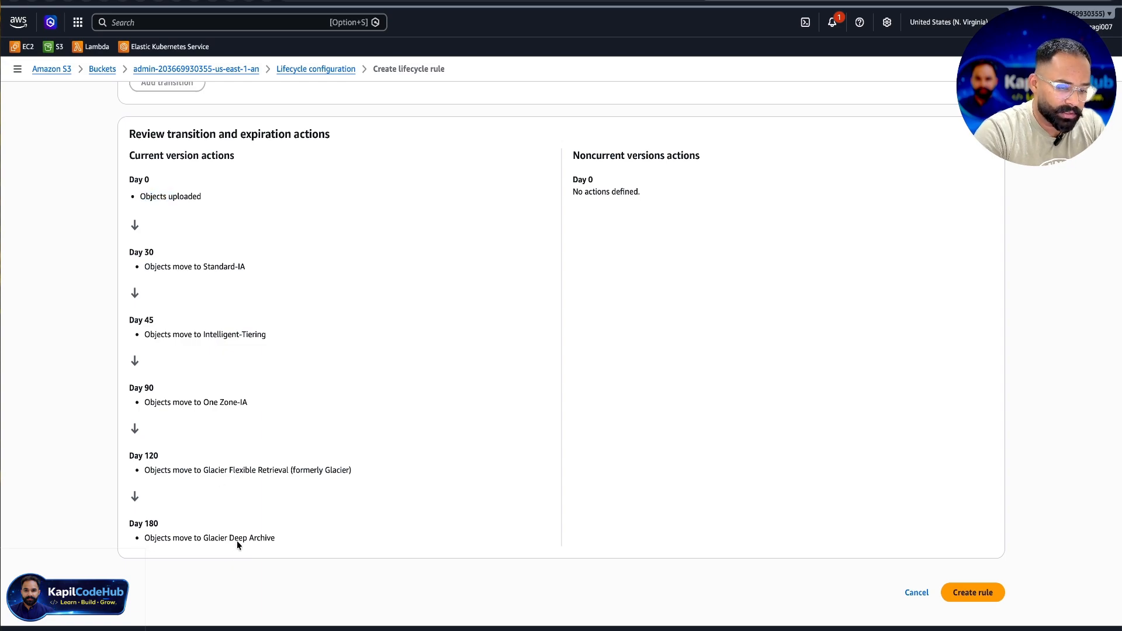
pyautogui.scroll(2, 268, 465)
pyautogui.scroll(-2, 268, 464)
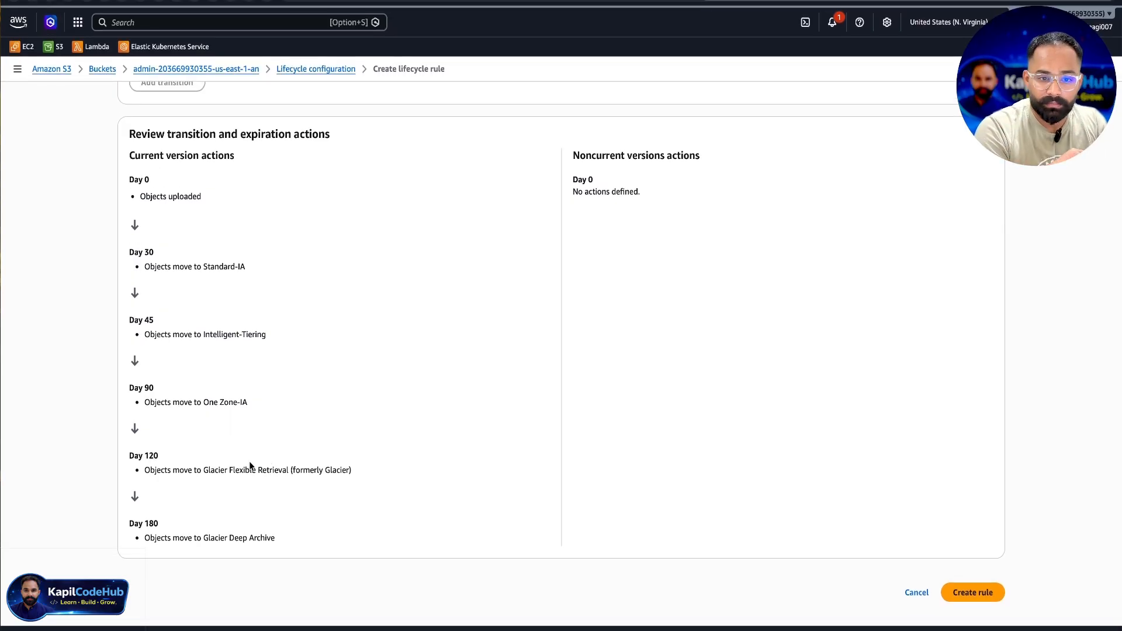
# Enable expiration of current object versions and set it to 365 days after object creation.
pyautogui.scroll(15, 249, 465)
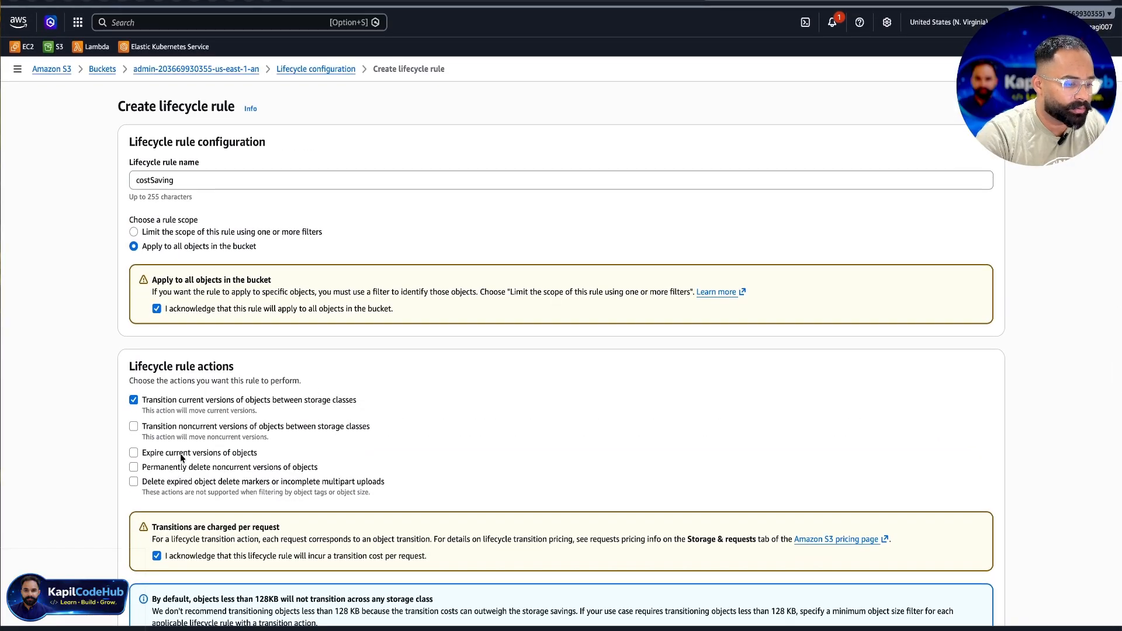
pyautogui.click(134, 453)
pyautogui.scroll(-2, 135, 455)
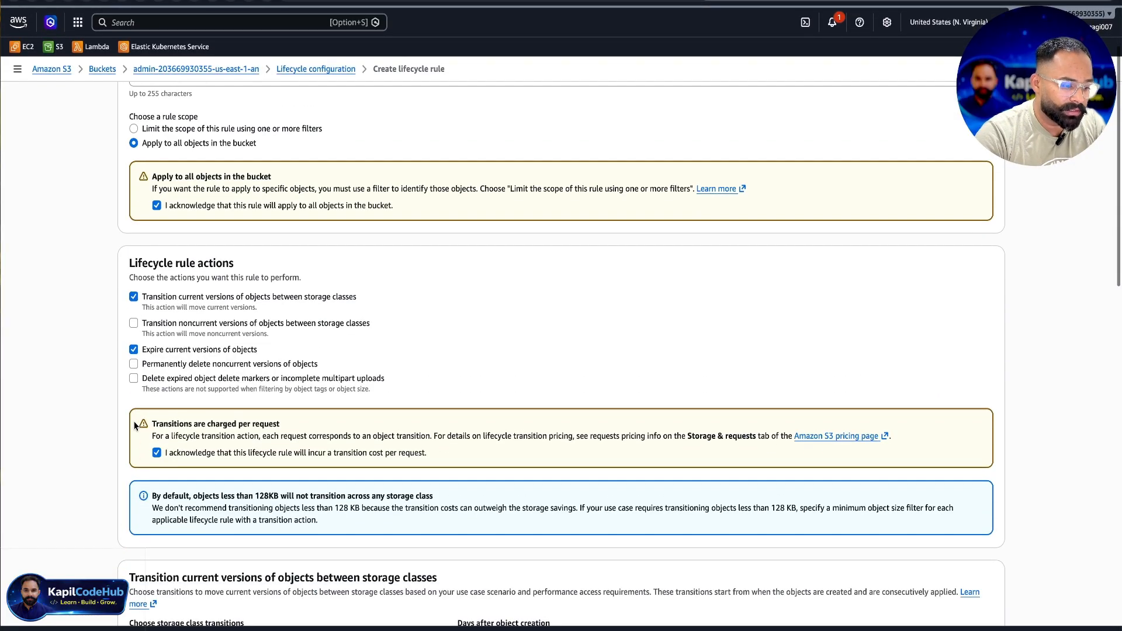
pyautogui.scroll(-2, 135, 425)
pyautogui.scroll(-5, 135, 392)
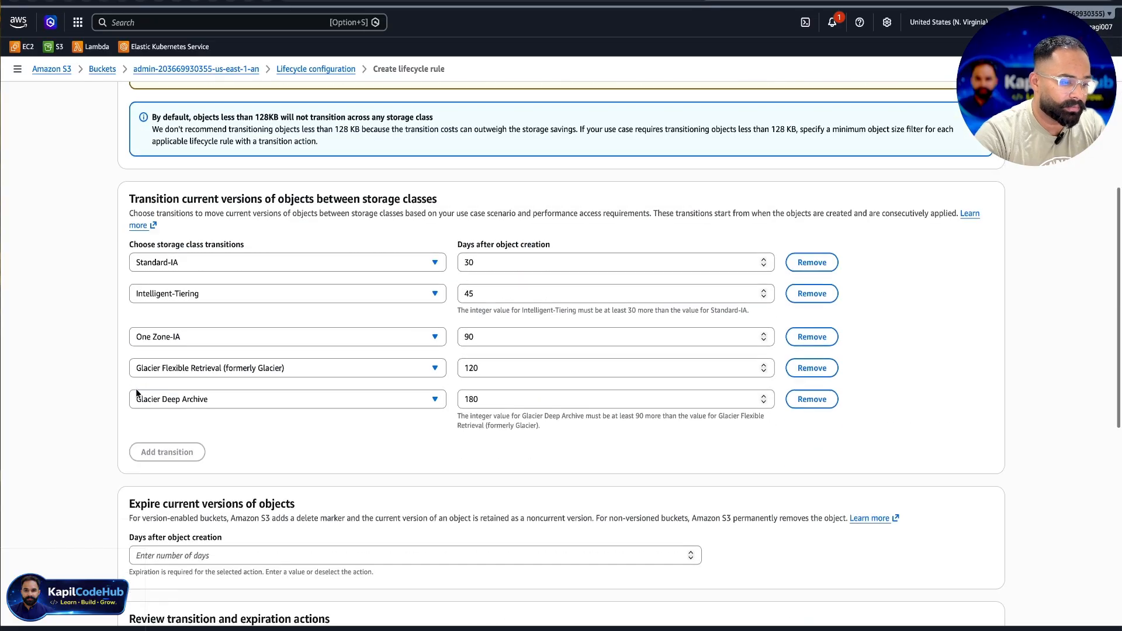
pyautogui.scroll(-1, 136, 389)
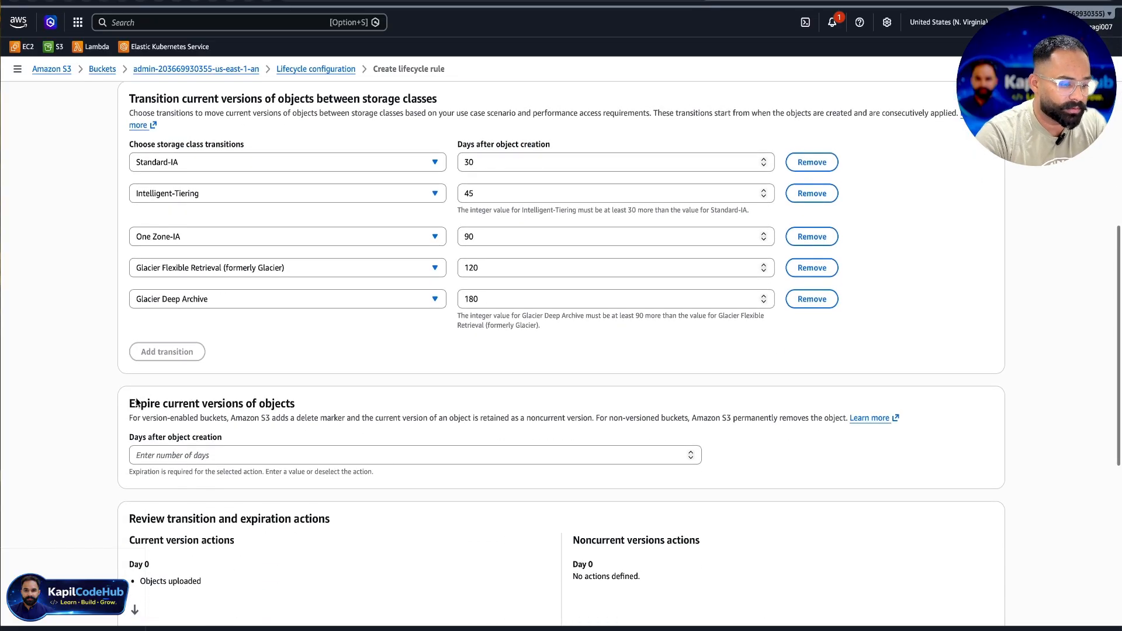
pyautogui.click(151, 456)
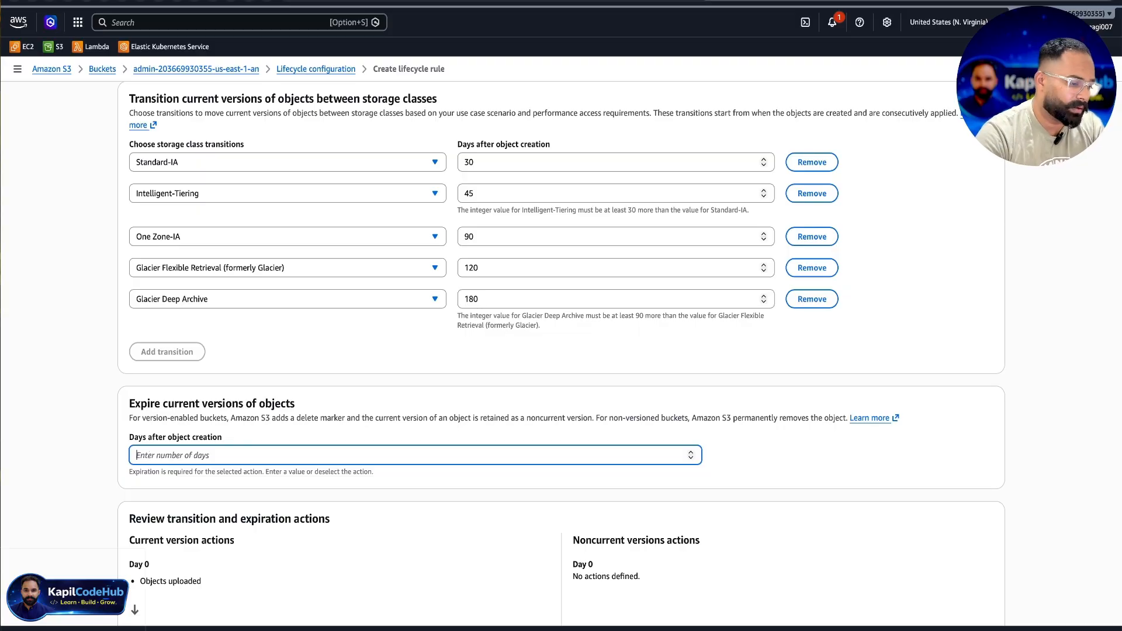
pyautogui.write('36')
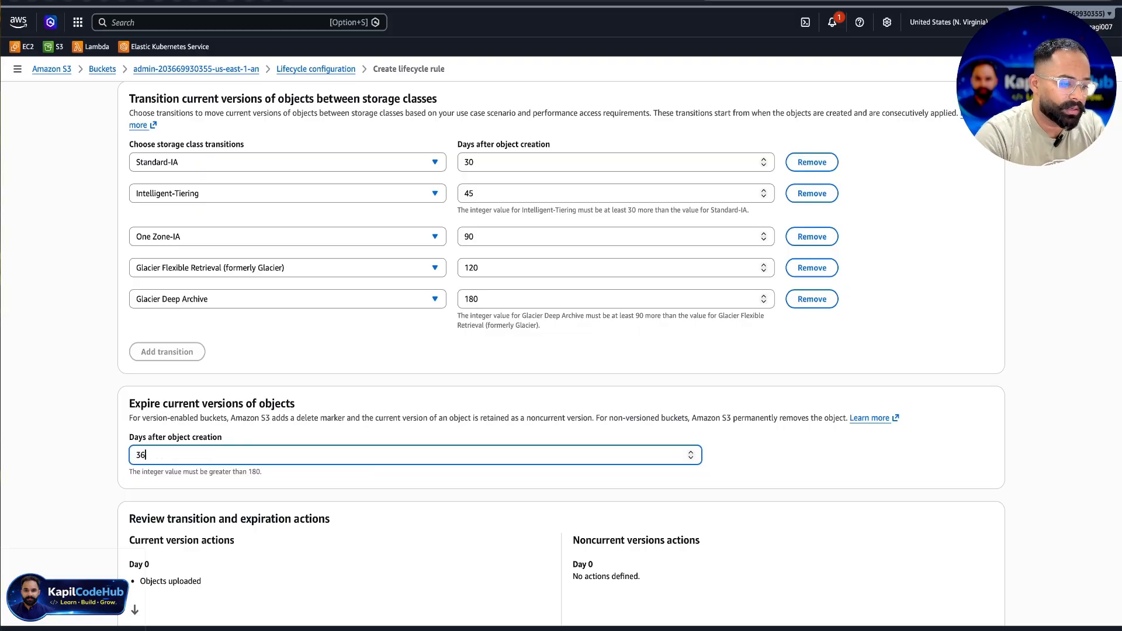
pyautogui.write('5')
pyautogui.scroll(-8, 74, 501)
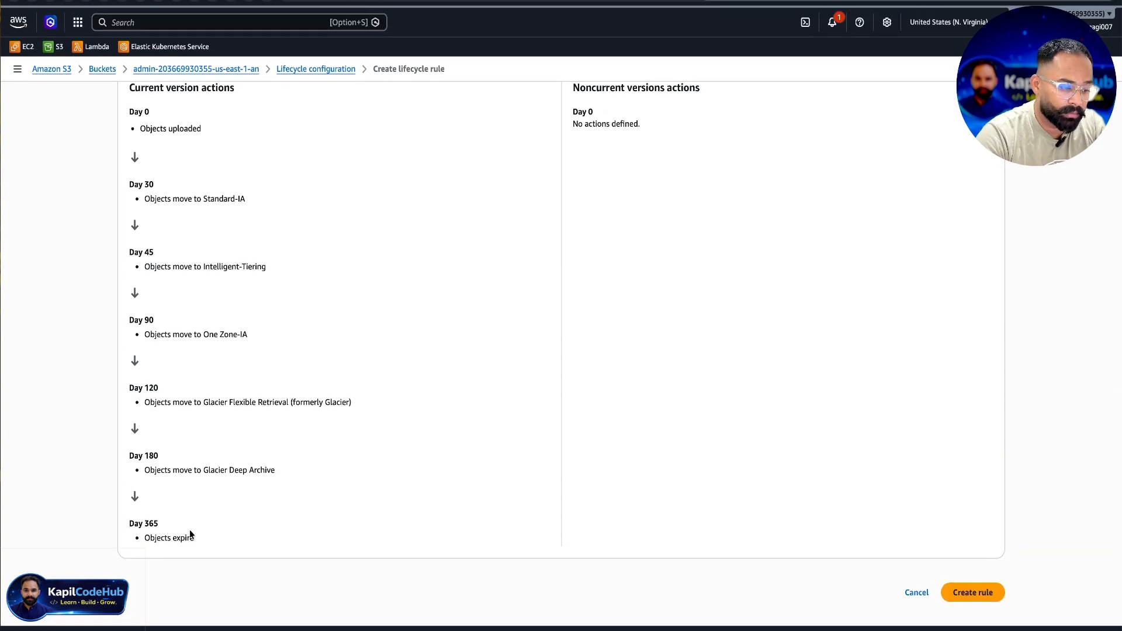
# Enable the rule action that transitions noncurrent versions of objects between storage classes.
pyautogui.scroll(2, 217, 434)
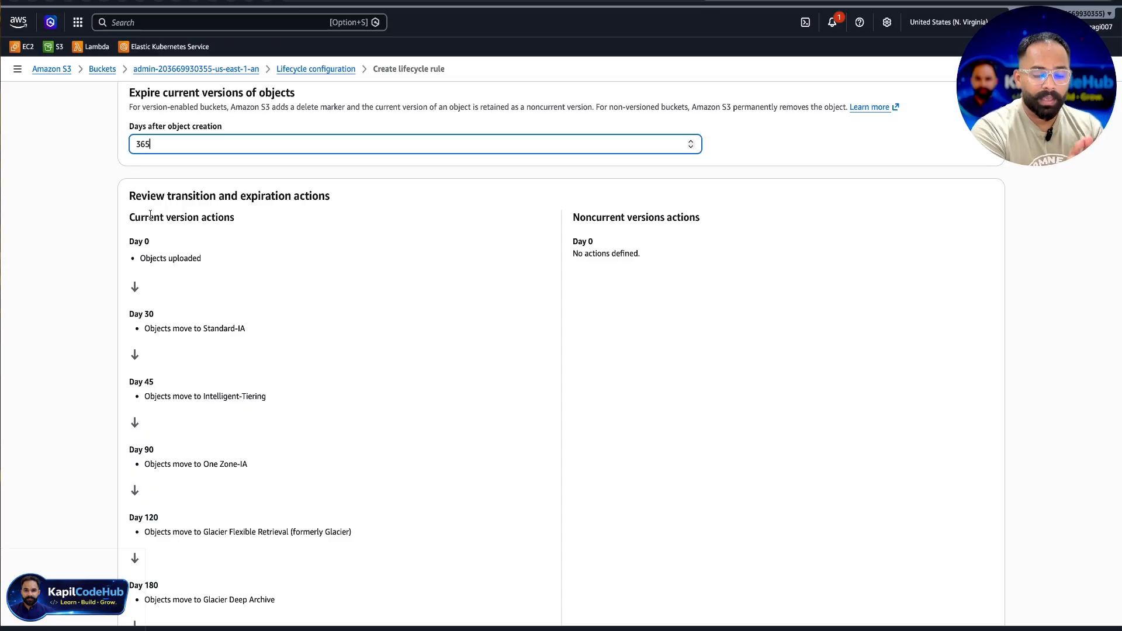
pyautogui.scroll(3, 190, 246)
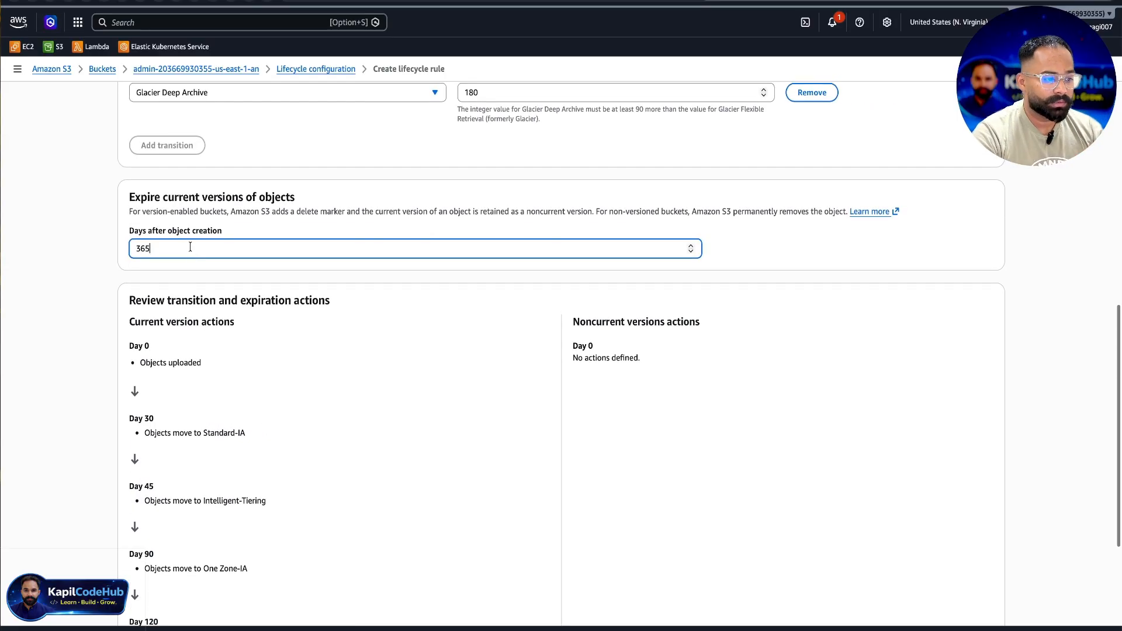
pyautogui.scroll(1, 189, 281)
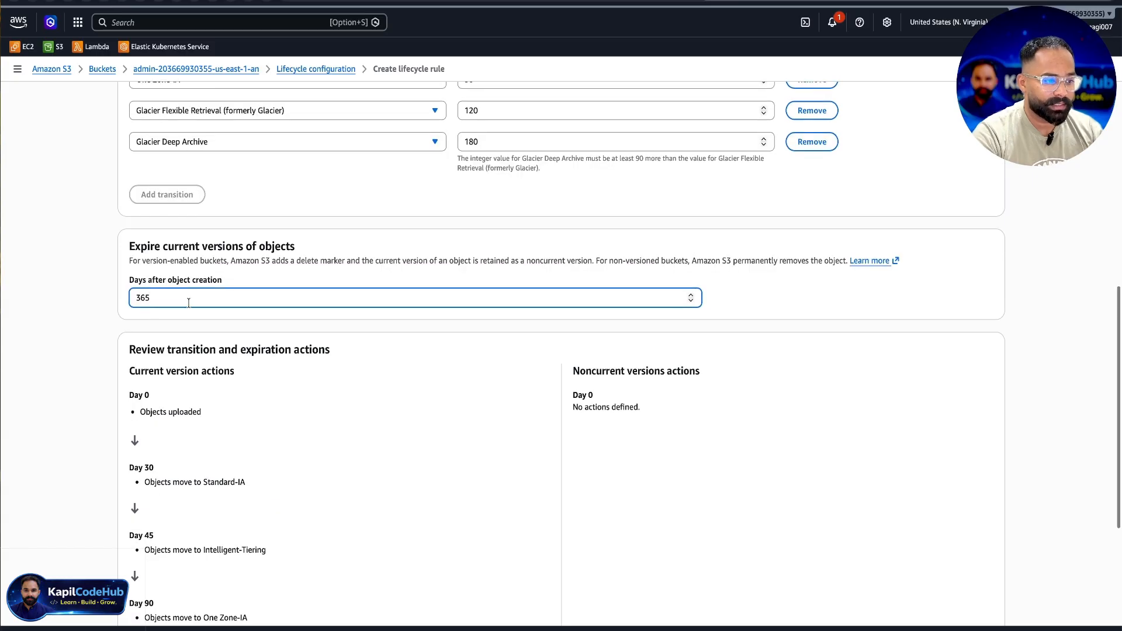
pyautogui.scroll(3, 188, 310)
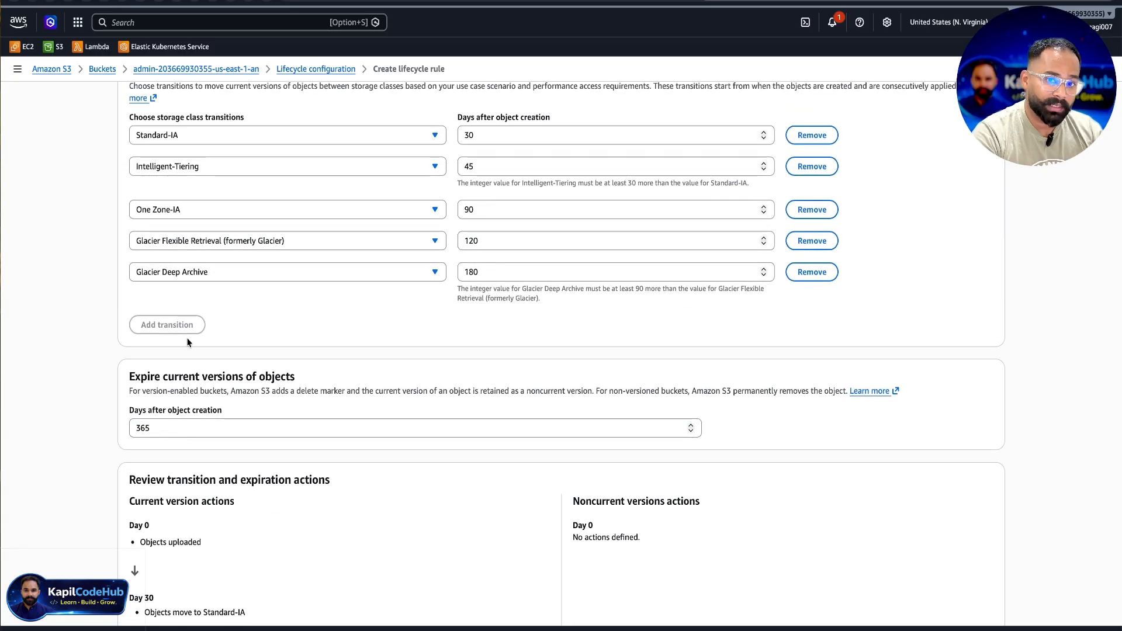
pyautogui.scroll(10, 187, 343)
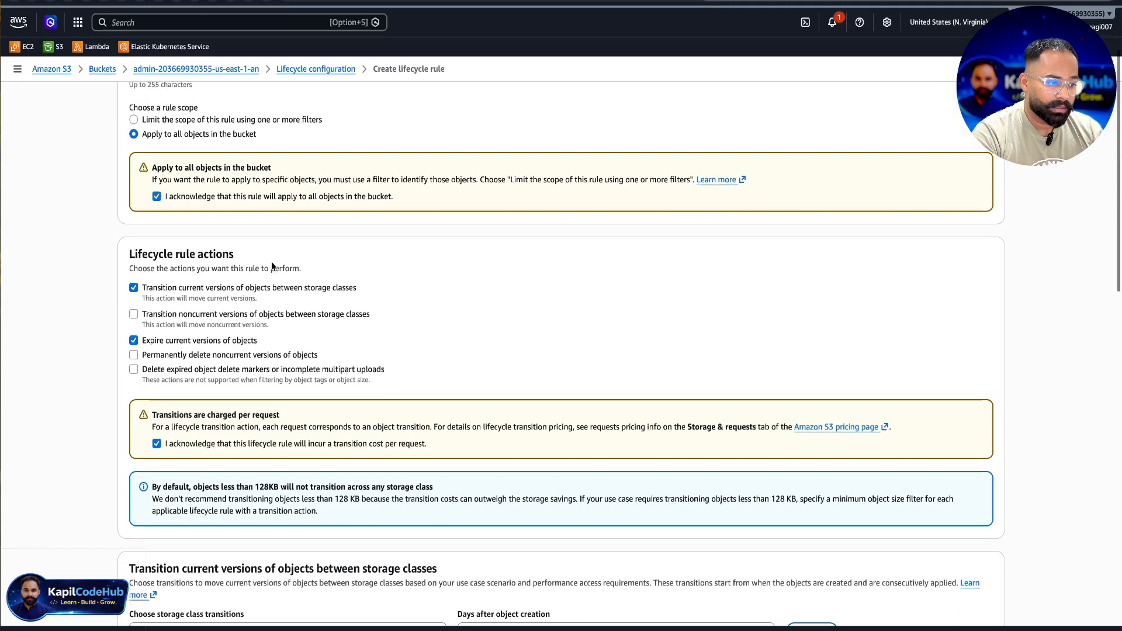
pyautogui.scroll(3, 271, 266)
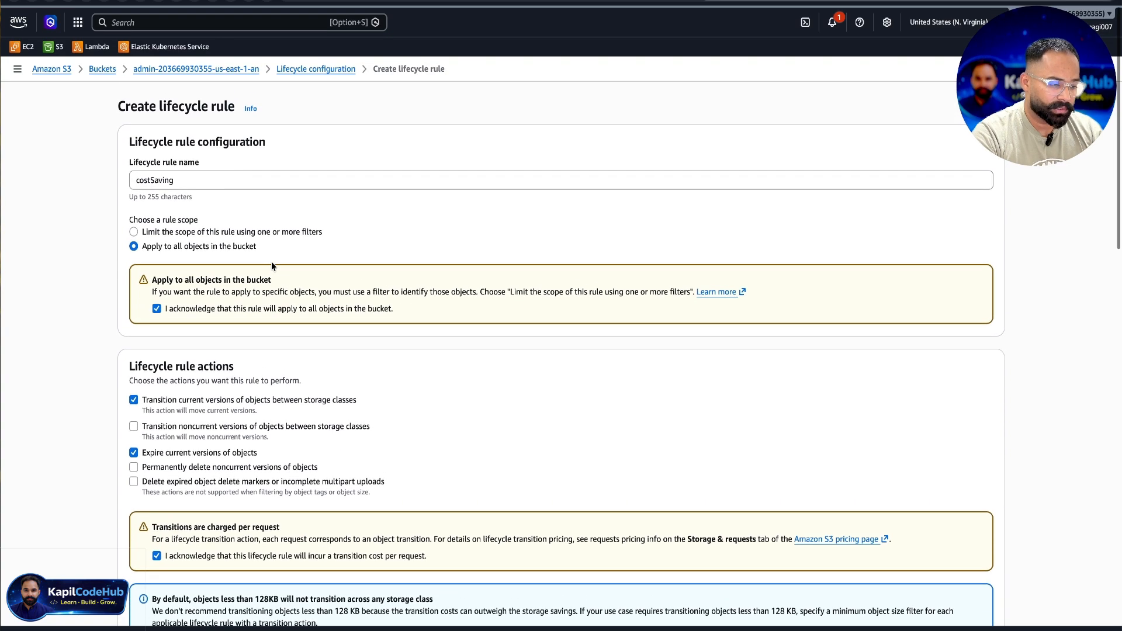
pyautogui.scroll(-1, 272, 266)
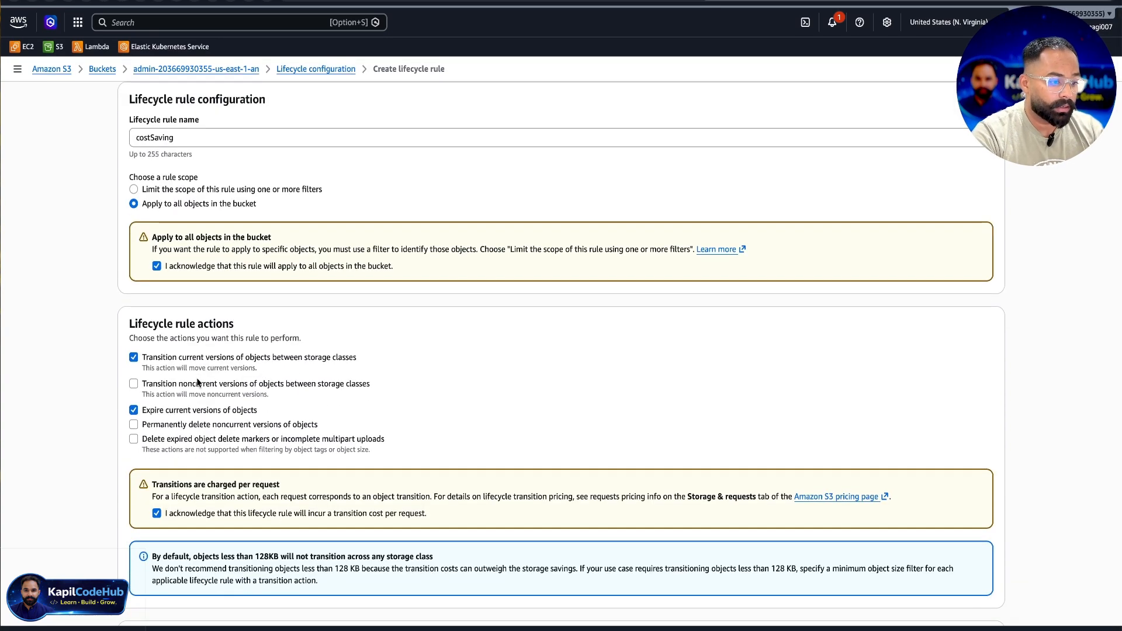
pyautogui.click(134, 384)
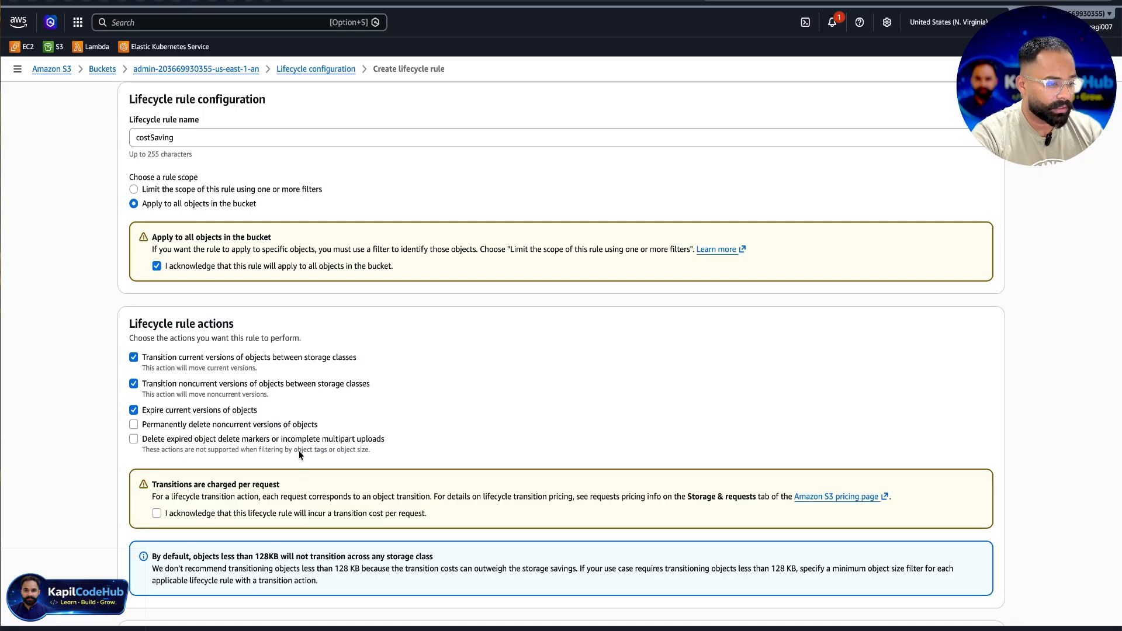
# Choose One Zone-IA as the storage class of the first noncurrent-version transition.
pyautogui.scroll(-3, 299, 453)
pyautogui.scroll(-2, 299, 450)
pyautogui.scroll(-2, 212, 499)
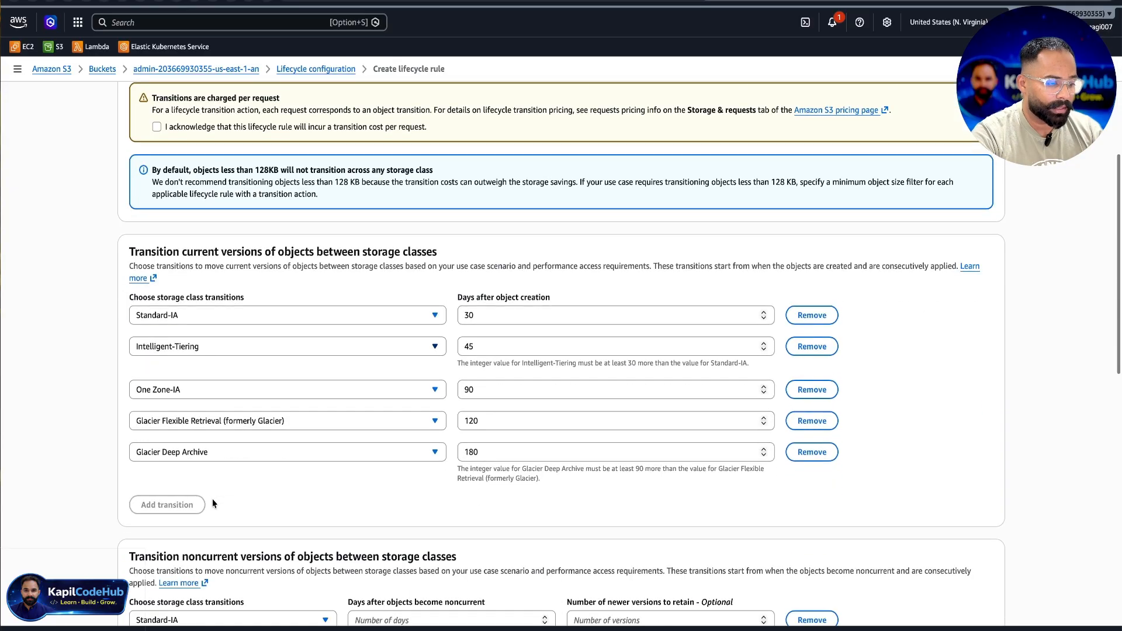
pyautogui.scroll(-1, 212, 499)
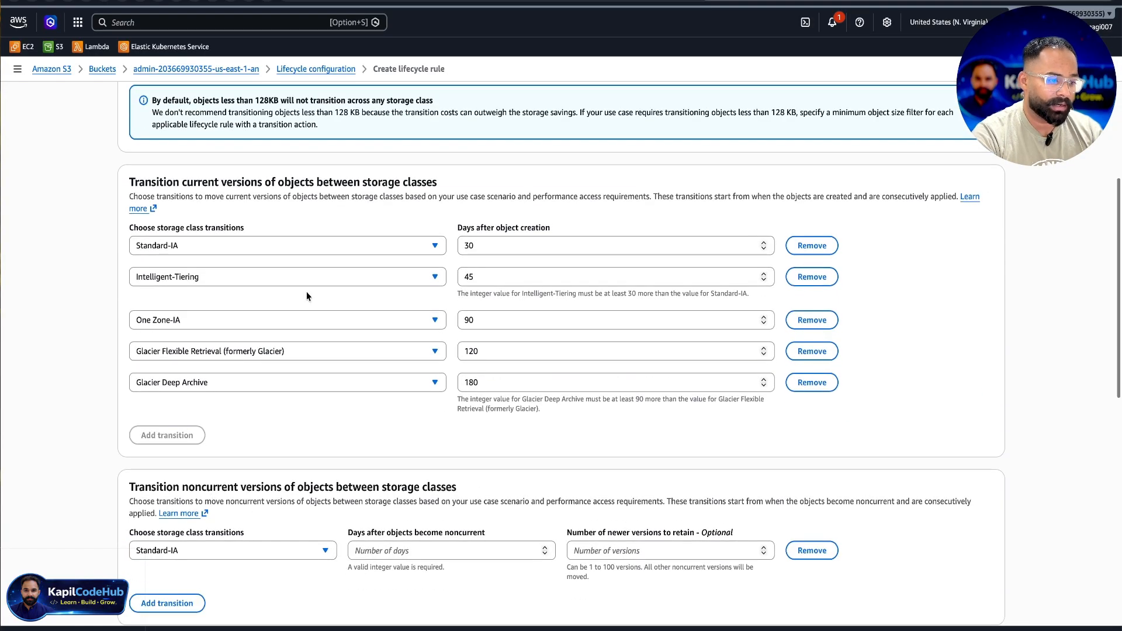
pyautogui.scroll(-2, 220, 468)
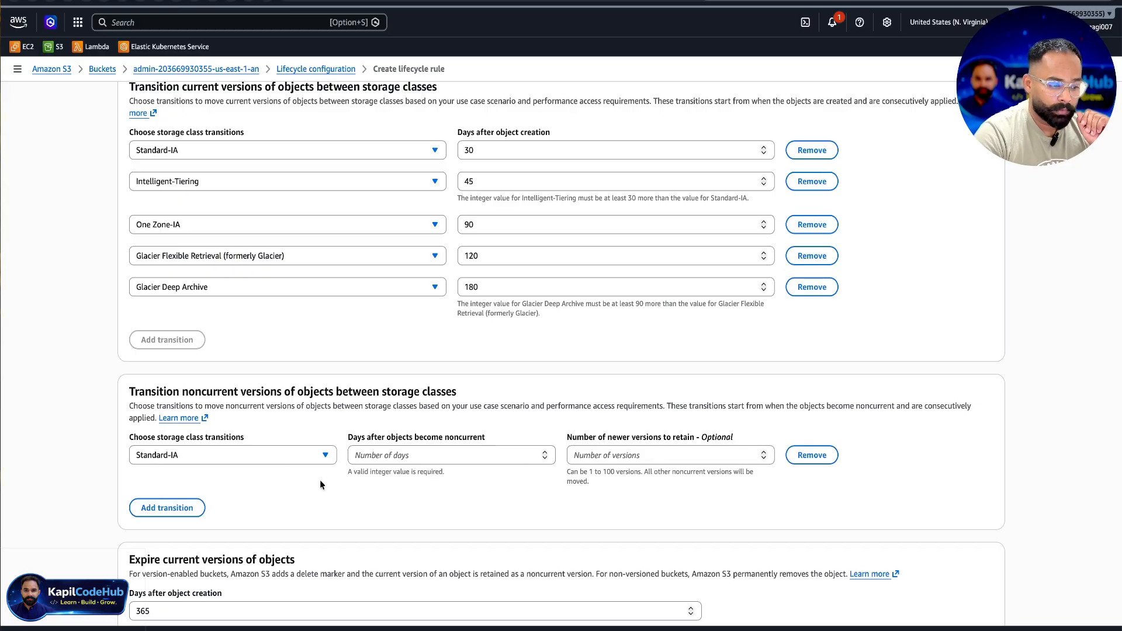
pyautogui.click(278, 461)
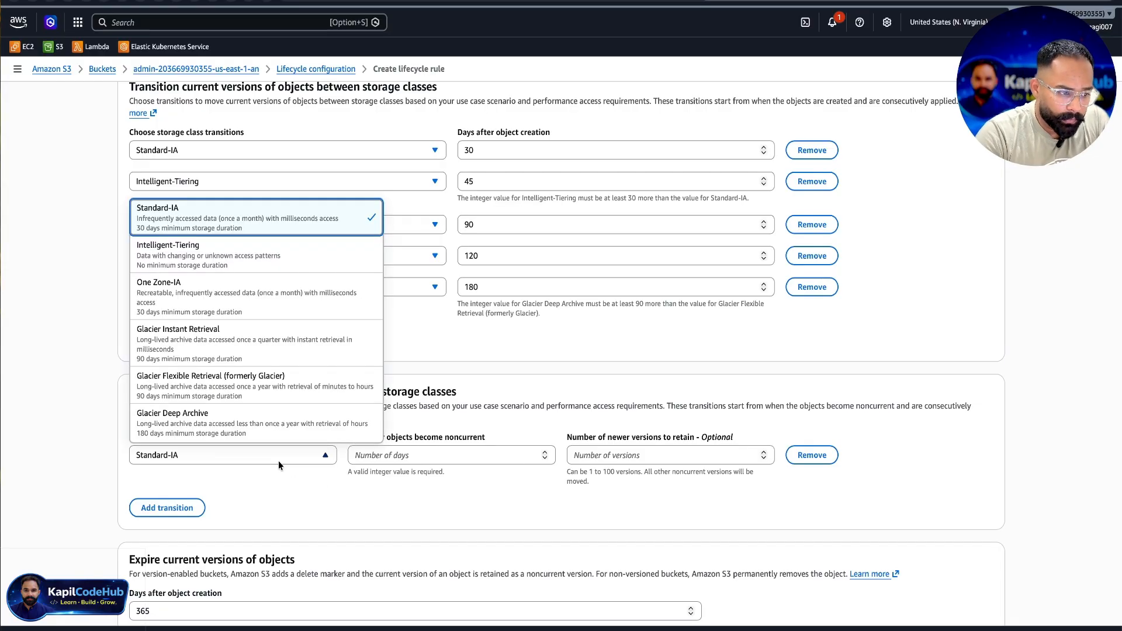
pyautogui.click(287, 297)
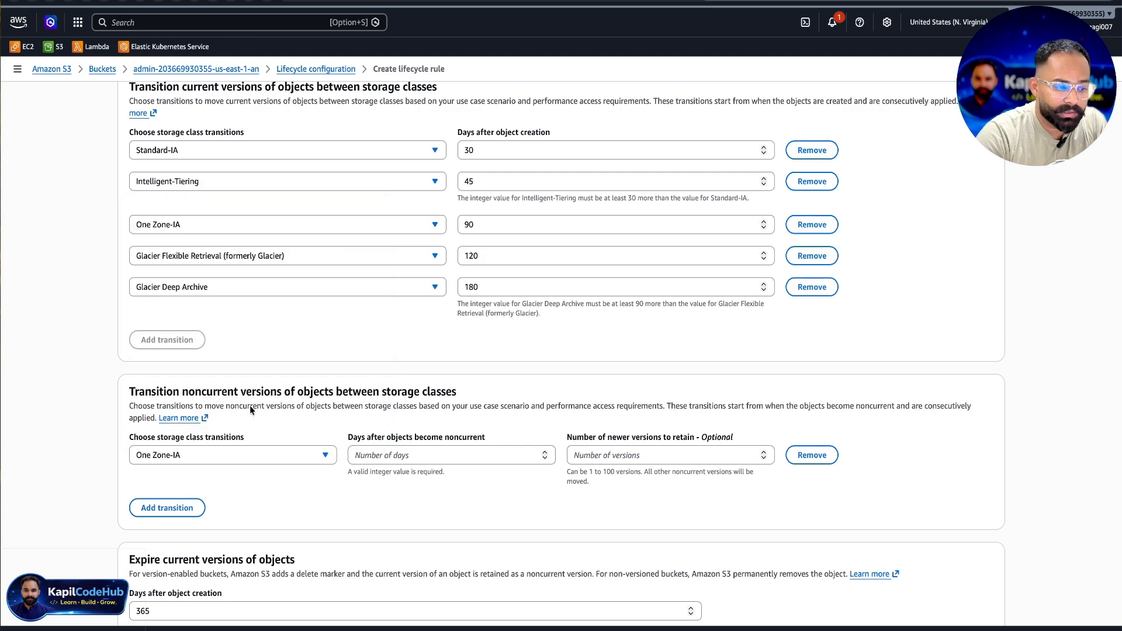
pyautogui.click(245, 453)
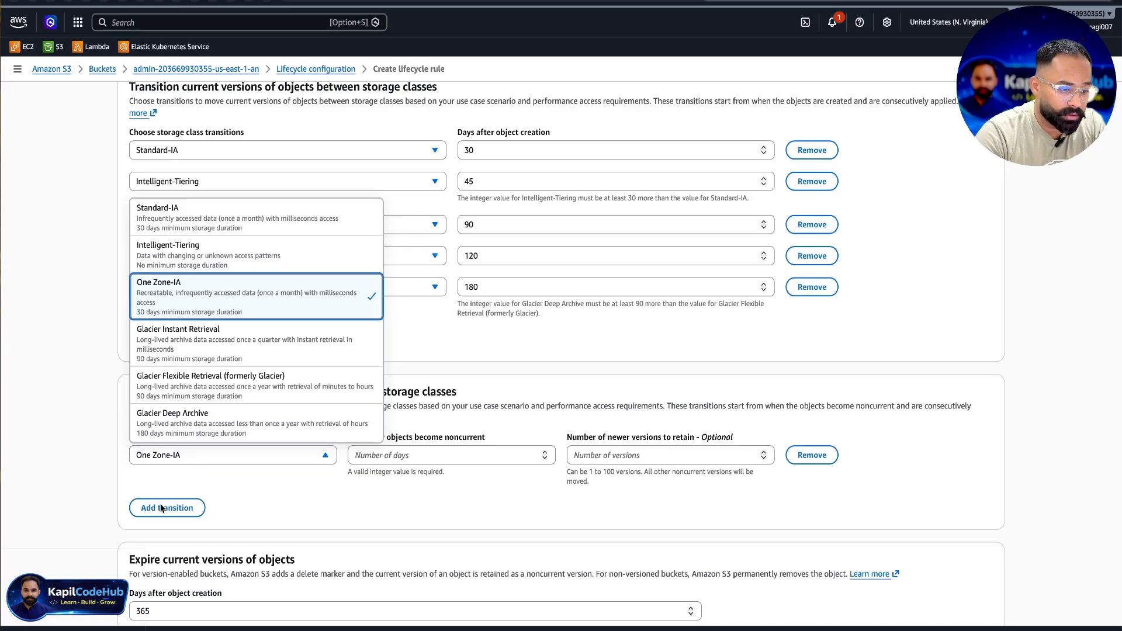
# Set the first noncurrent-version transition to 30 days after objects become noncurrent, retaining 5 newer versions.
pyautogui.click(391, 456)
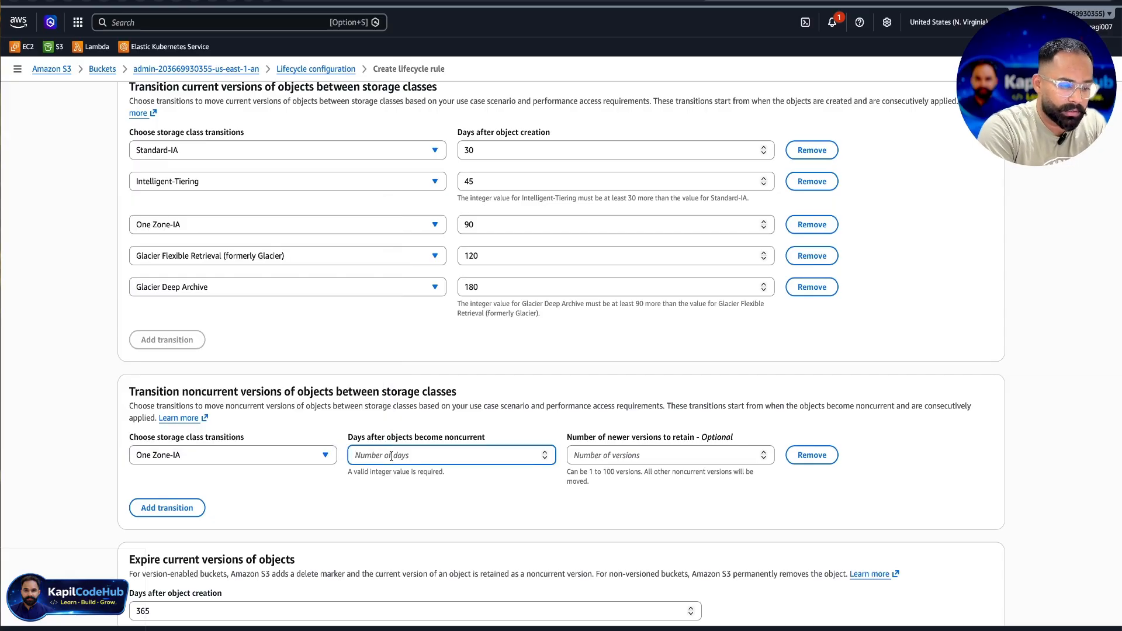
pyautogui.write('30')
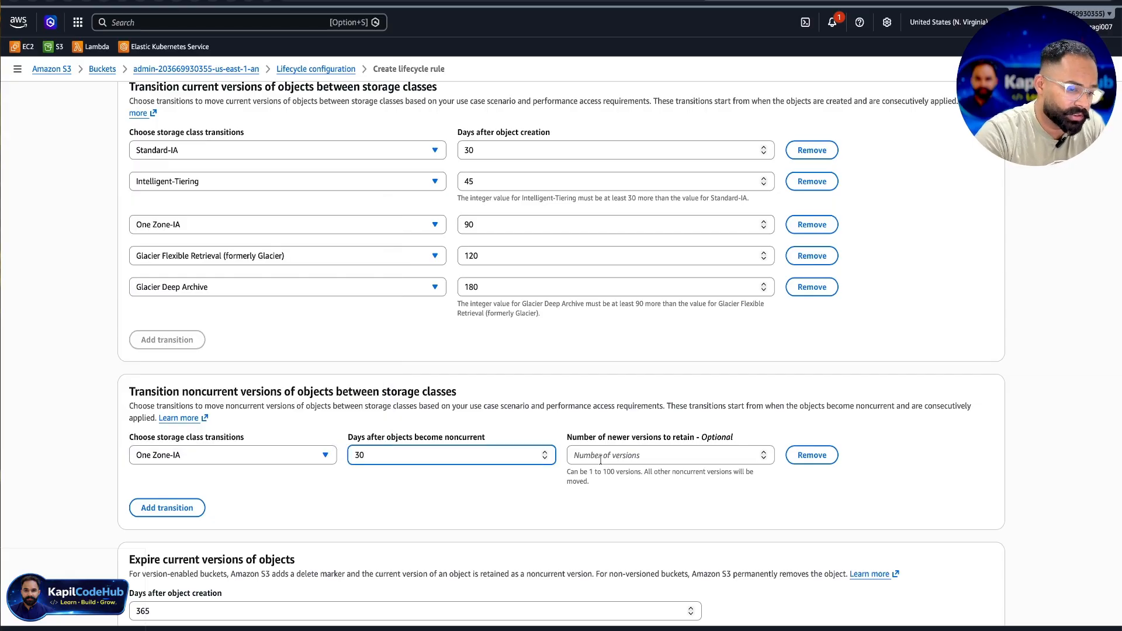
pyautogui.click(601, 460)
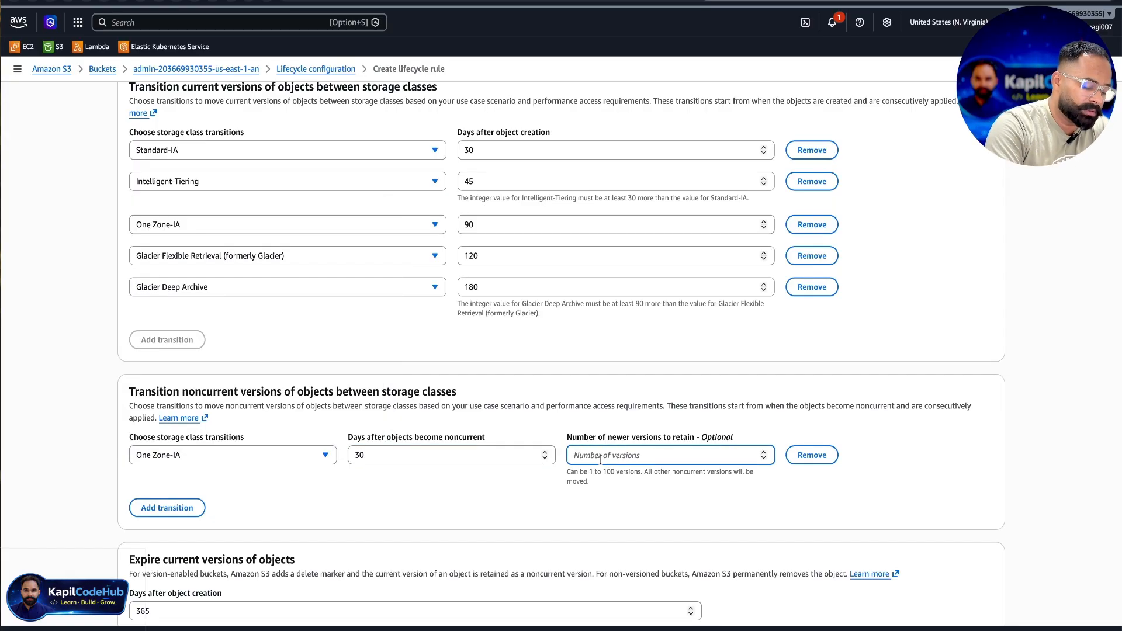
pyautogui.write('5')
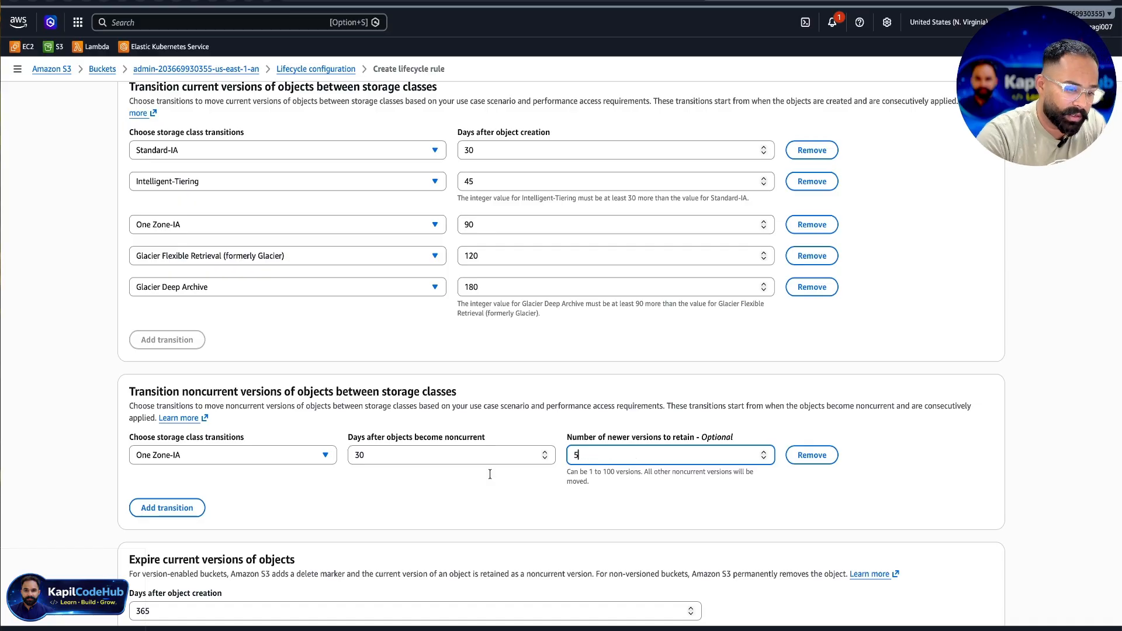
# Add a second noncurrent-version transition, keeping Glacier Flexible Retrieval (formerly Glacier) selected.
pyautogui.click(158, 510)
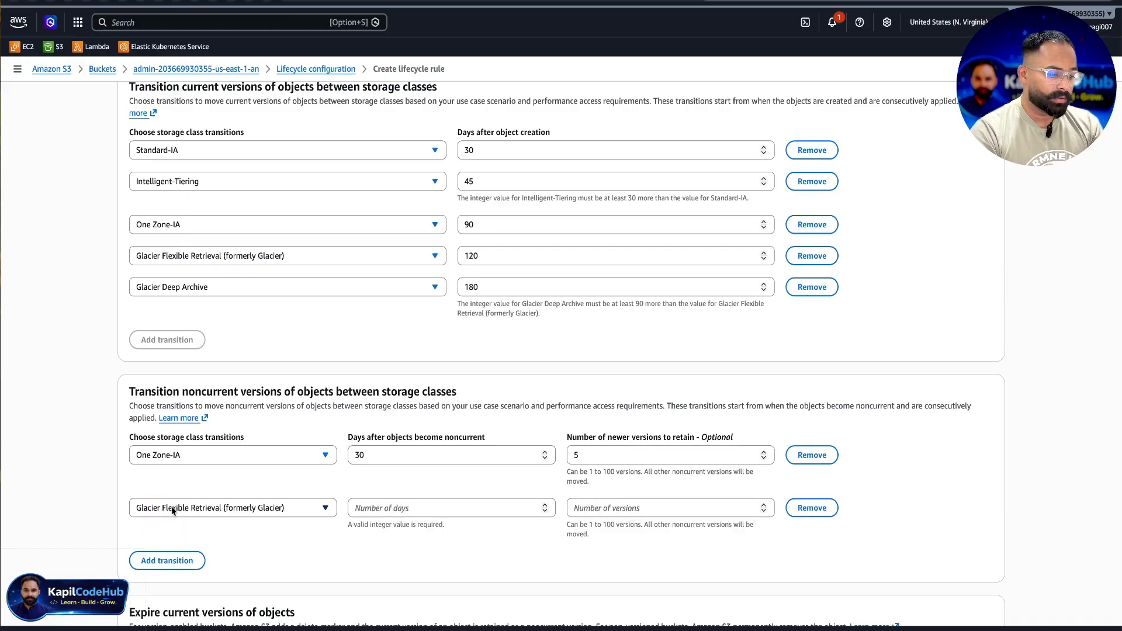
pyautogui.click(171, 506)
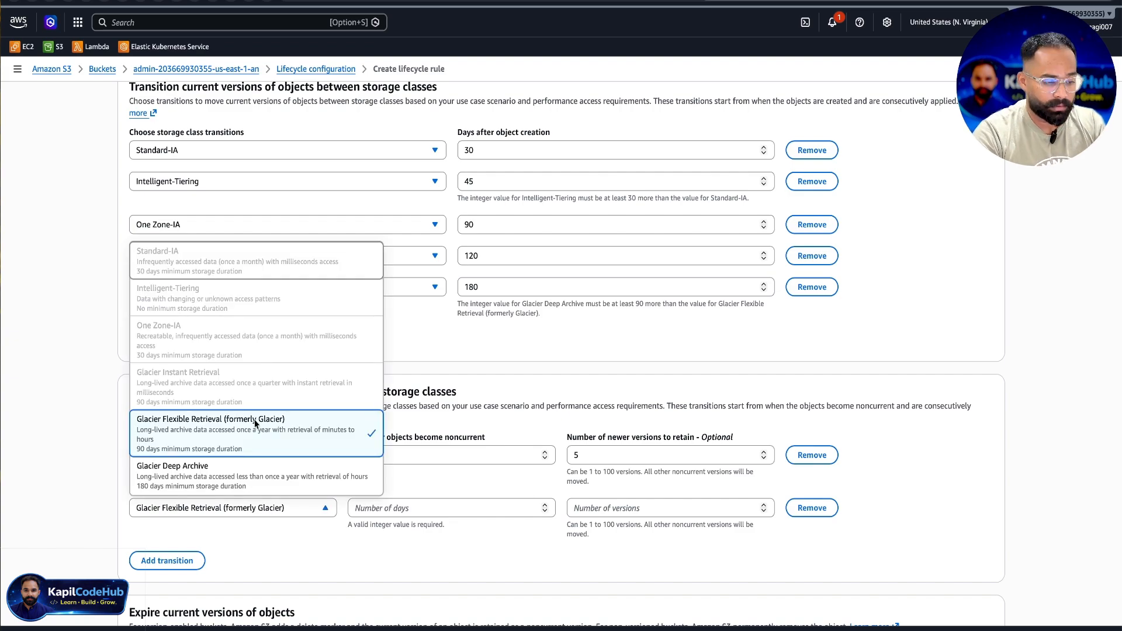
pyautogui.click(260, 513)
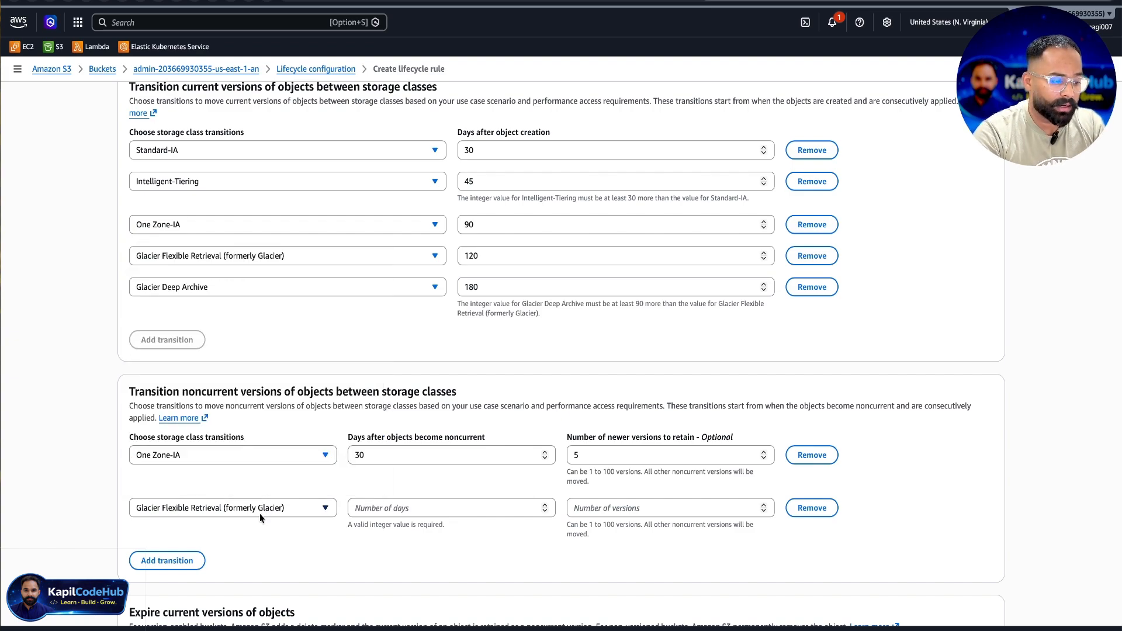
# Try Standard-IA for the first noncurrent-version transition, and set its storage class to Intelligent-Tiering.
pyautogui.click(237, 455)
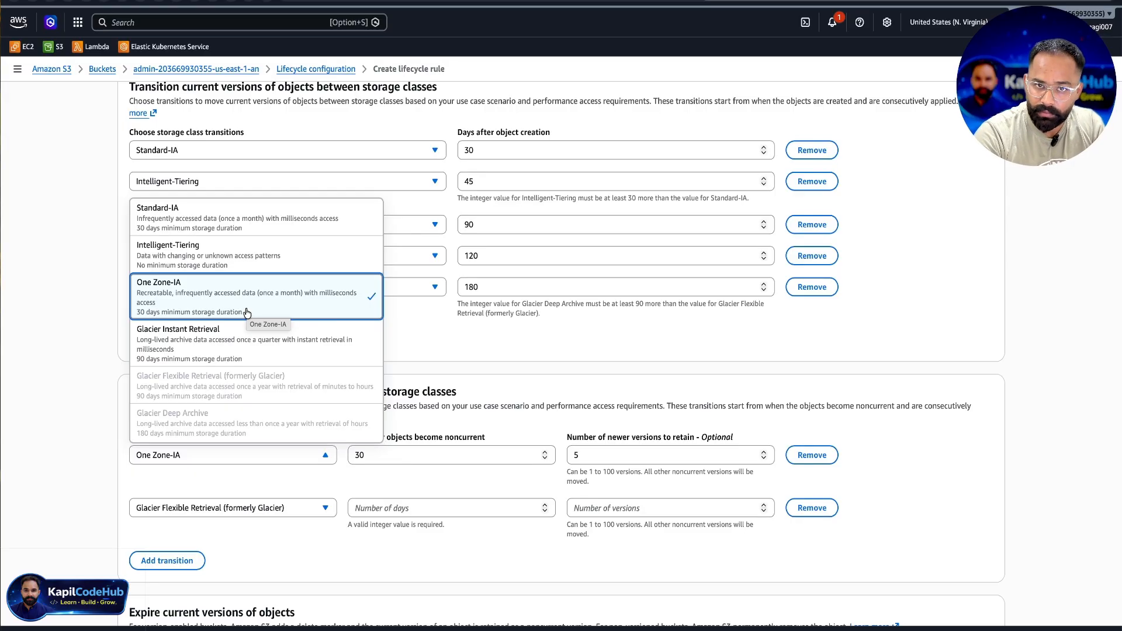
pyautogui.click(249, 226)
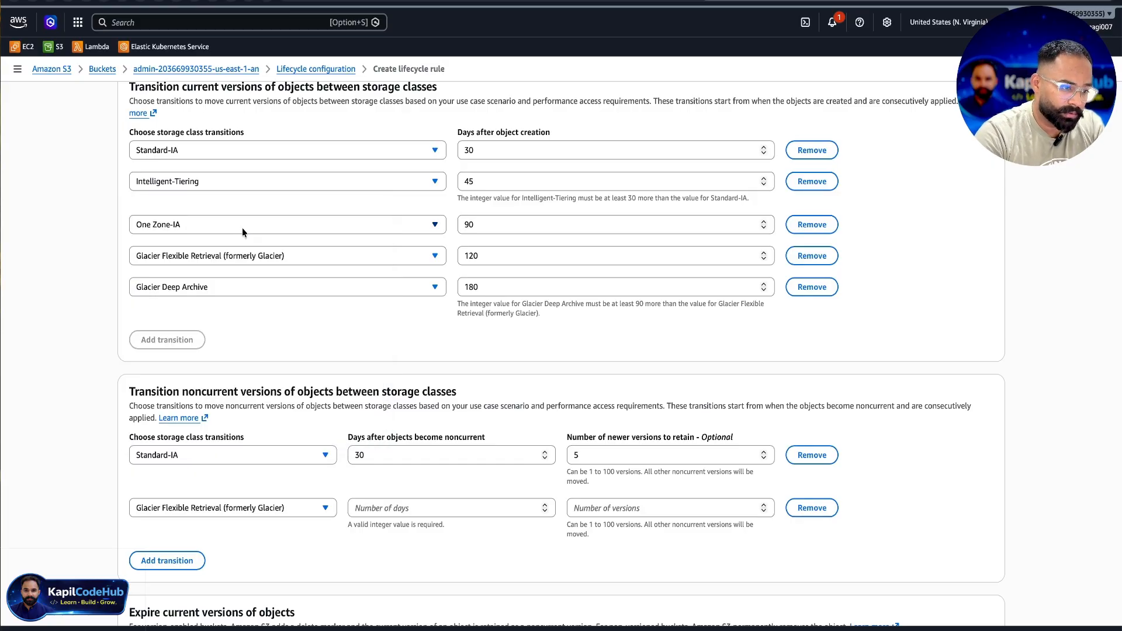
pyautogui.click(261, 454)
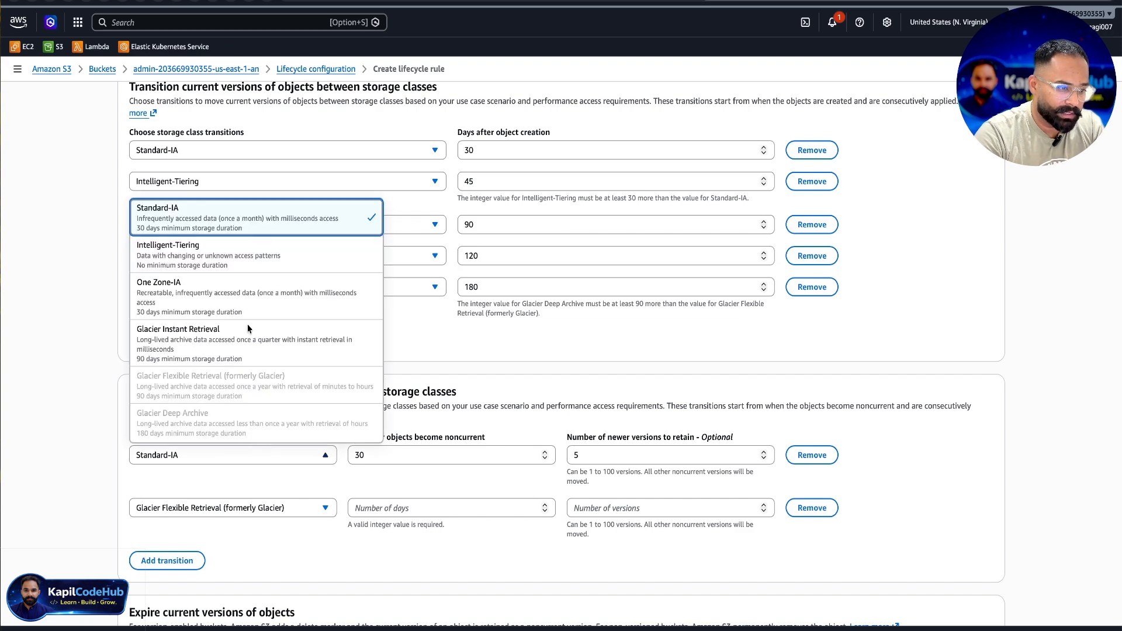
pyautogui.click(255, 265)
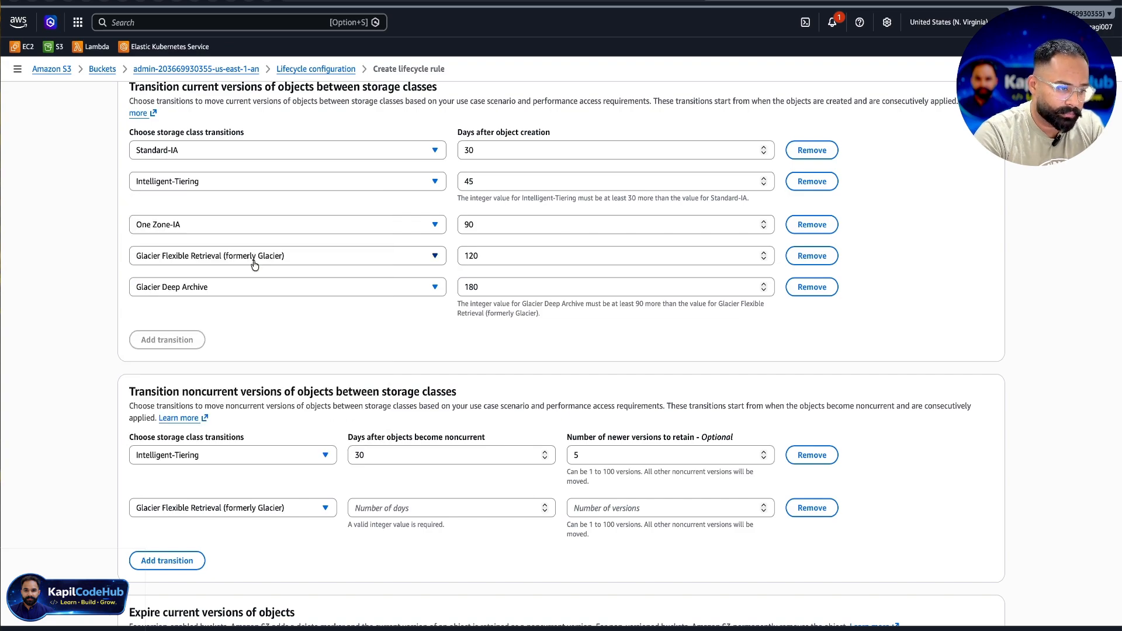
# Set the second noncurrent-version transition to One Zone-IA, 45 days after objects become noncurrent, retaining 5 newer versions.
pyautogui.click(164, 511)
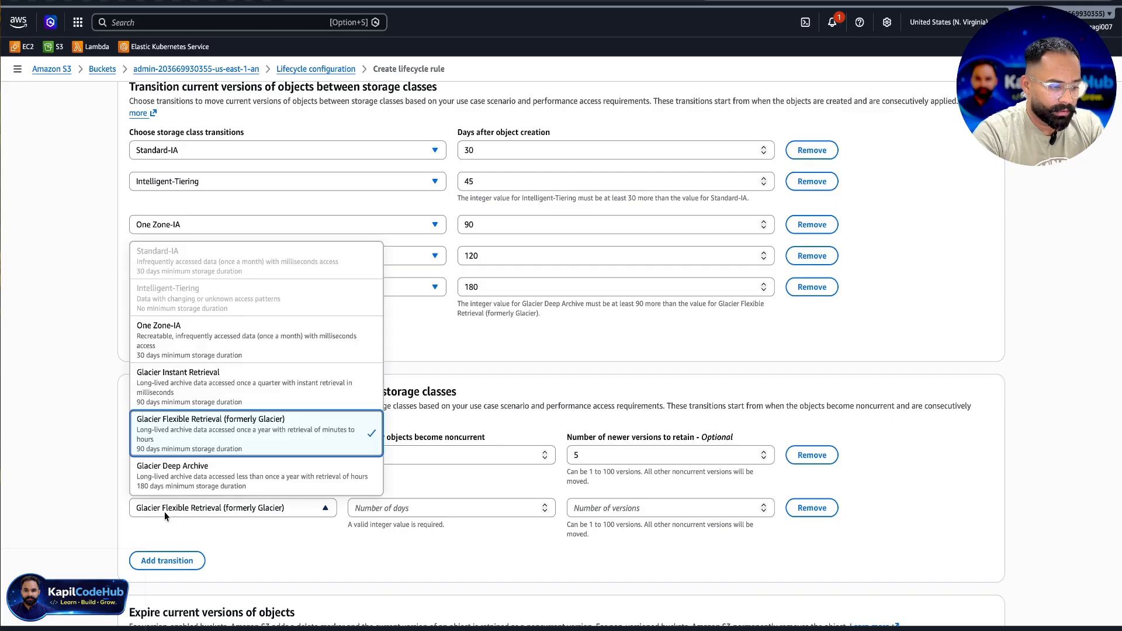
pyautogui.click(166, 336)
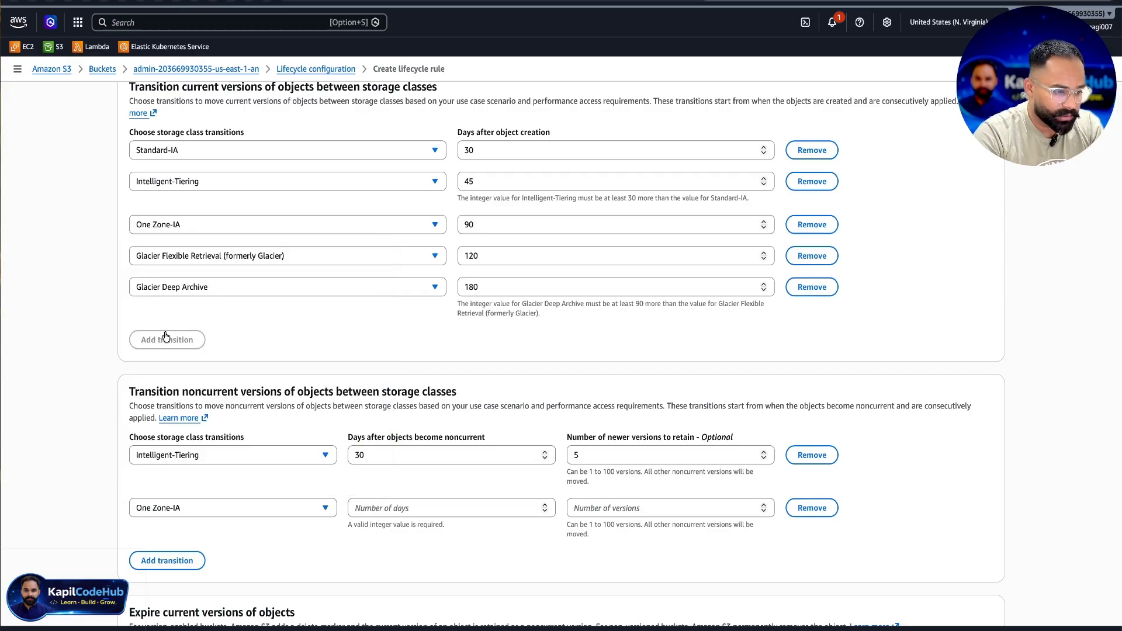
pyautogui.click(405, 510)
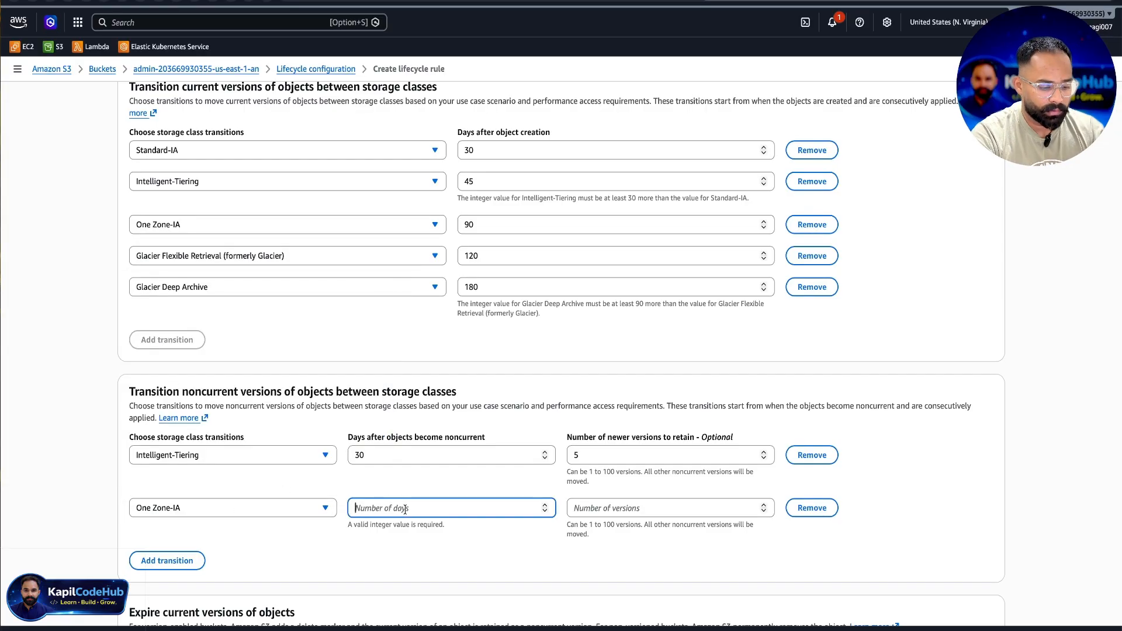
pyautogui.write('45')
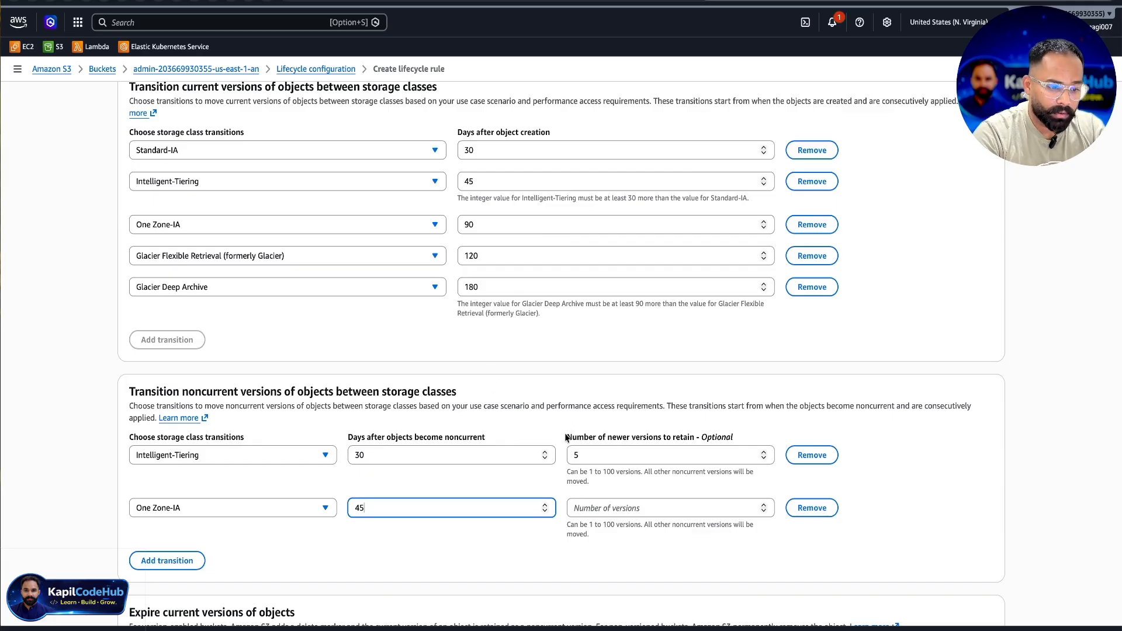
pyautogui.moveTo(678, 437); pyautogui.dragTo(566, 438)
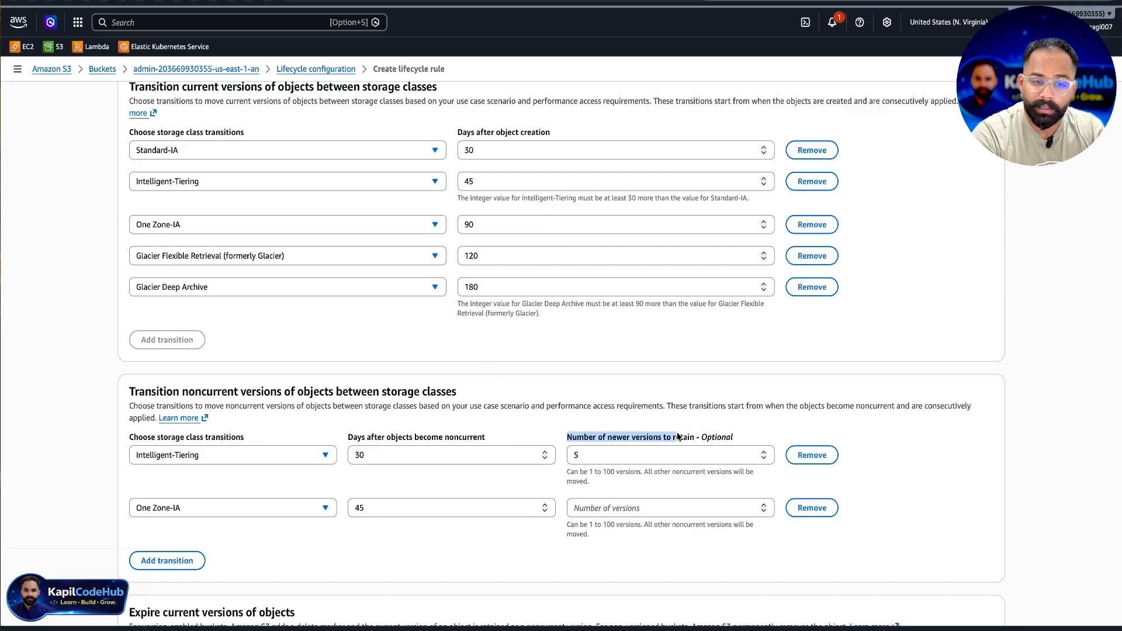
pyautogui.click(611, 508)
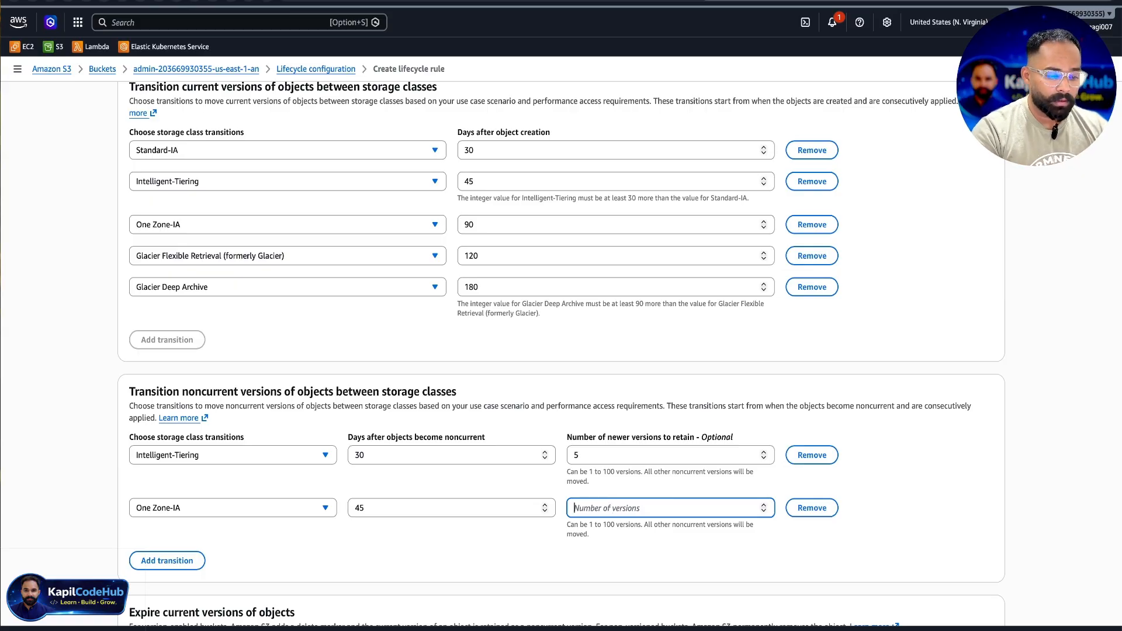
pyautogui.write('5')
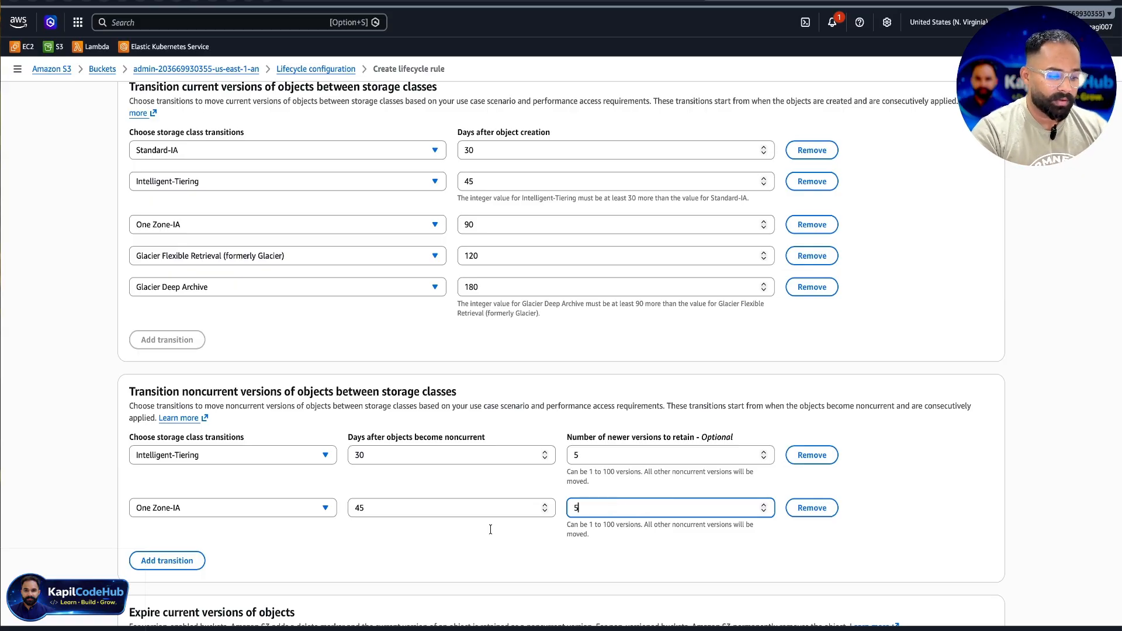
# Add a third noncurrent-version transition, and set the newer versions to retain to 105 for the first two transitions.
pyautogui.click(194, 563)
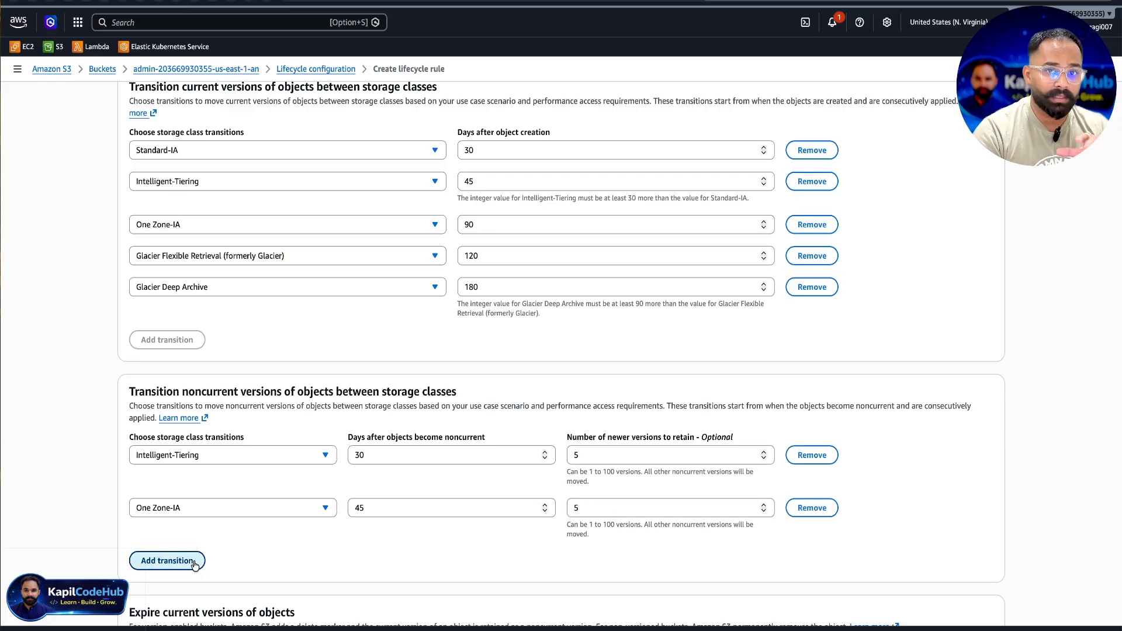
pyautogui.click(195, 562)
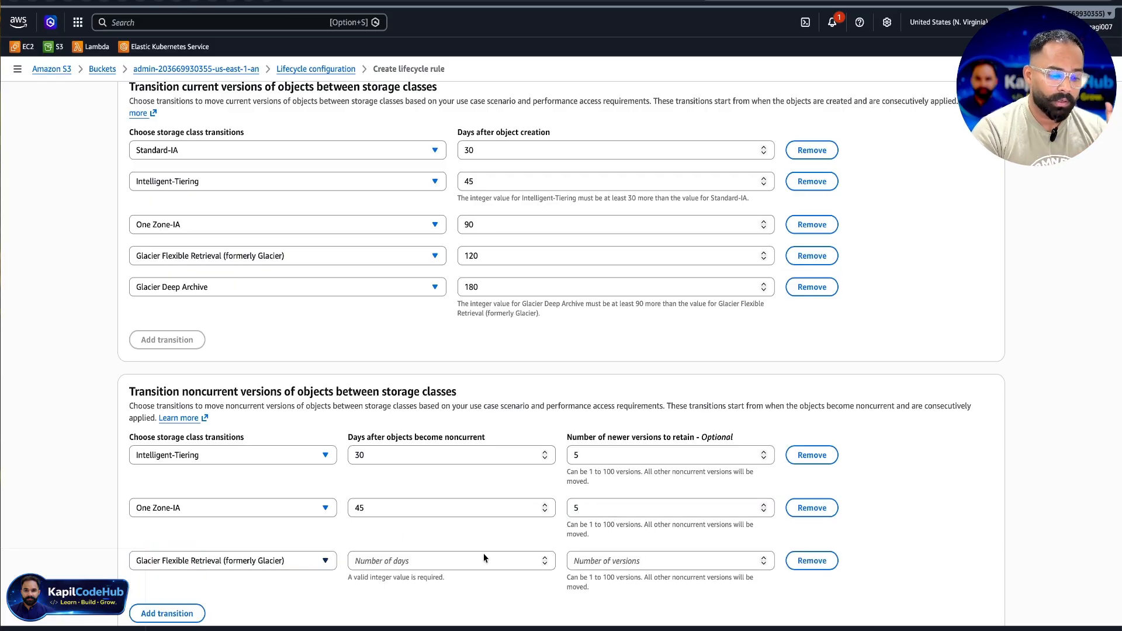
pyautogui.click(575, 503)
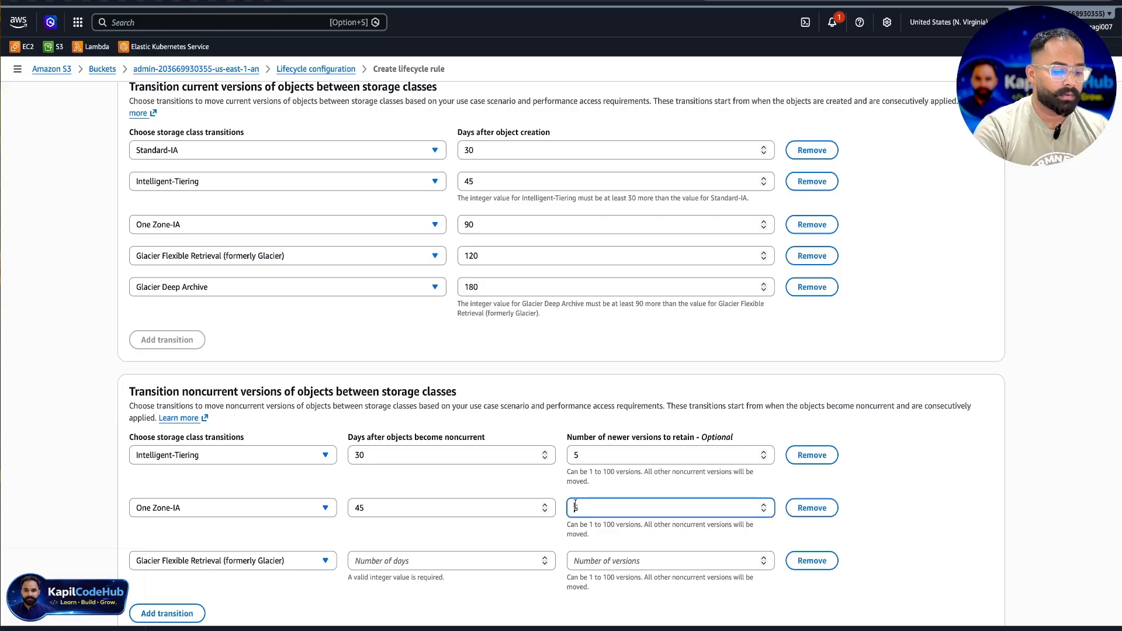
pyautogui.write('10')
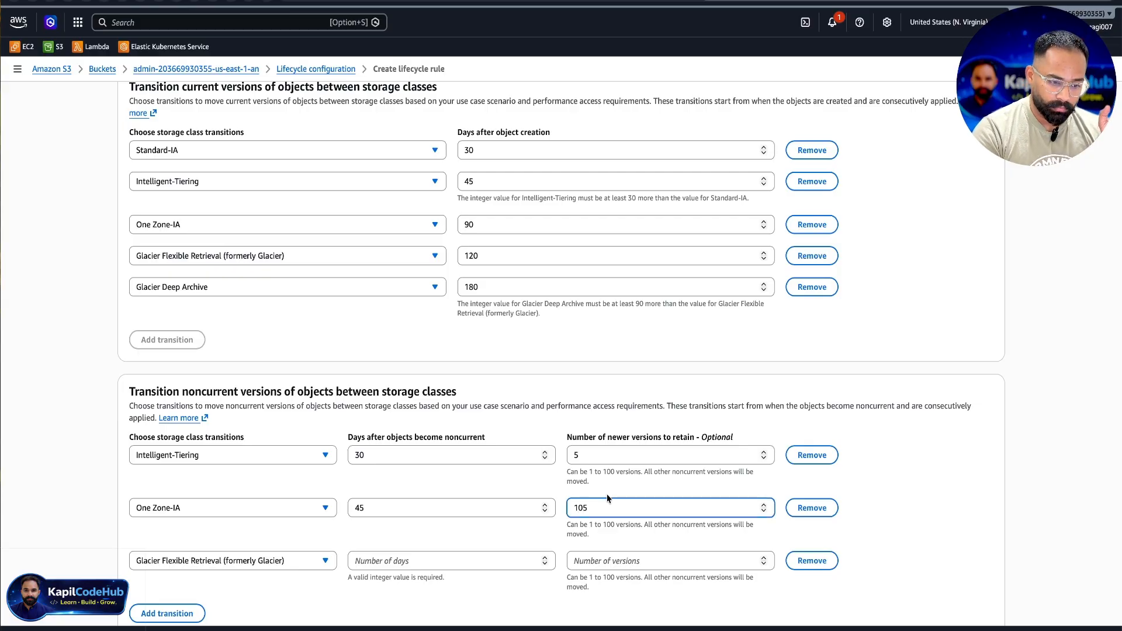
pyautogui.click(574, 451)
pyautogui.write('10')
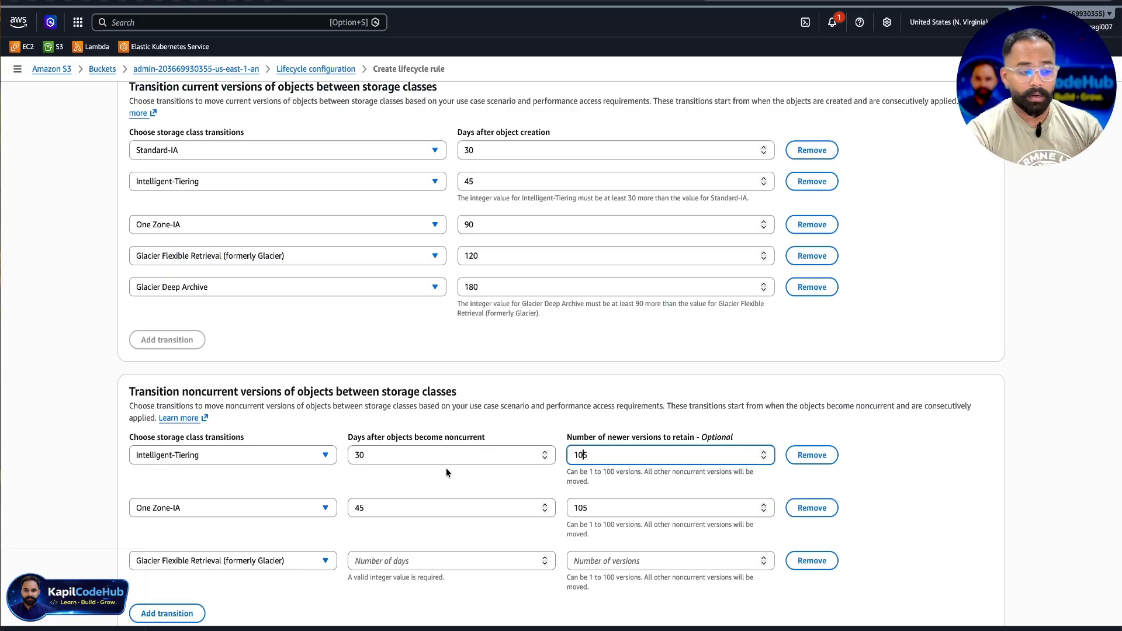
# Set the noncurrent Glacier Flexible Retrieval transition to 120 days, retaining 105 newer versions.
pyautogui.click(379, 558)
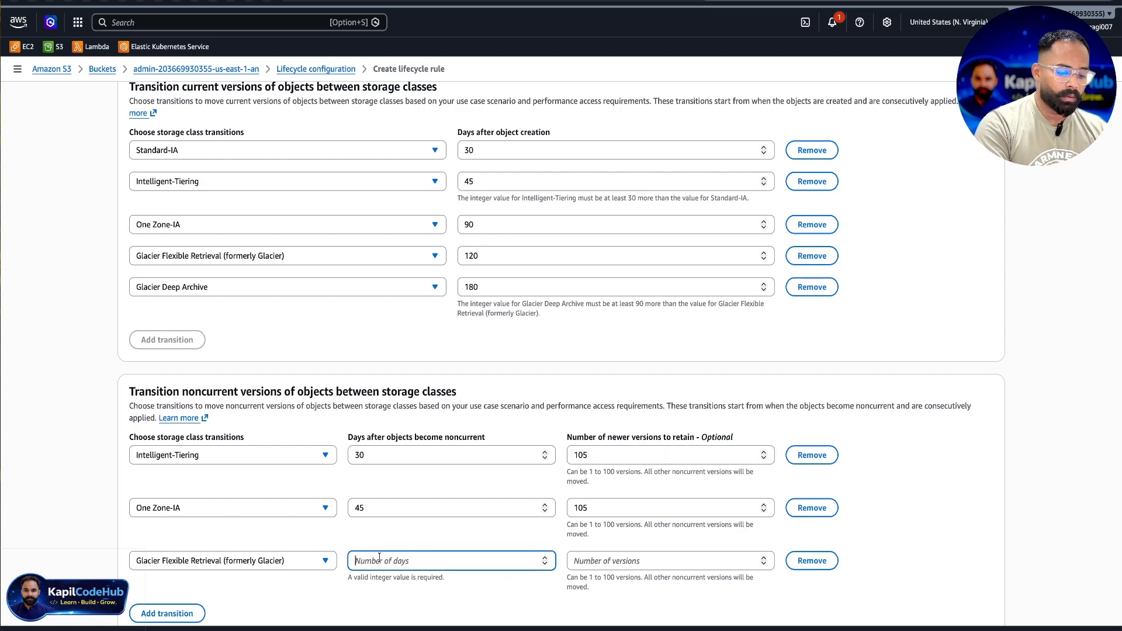
pyautogui.write('120')
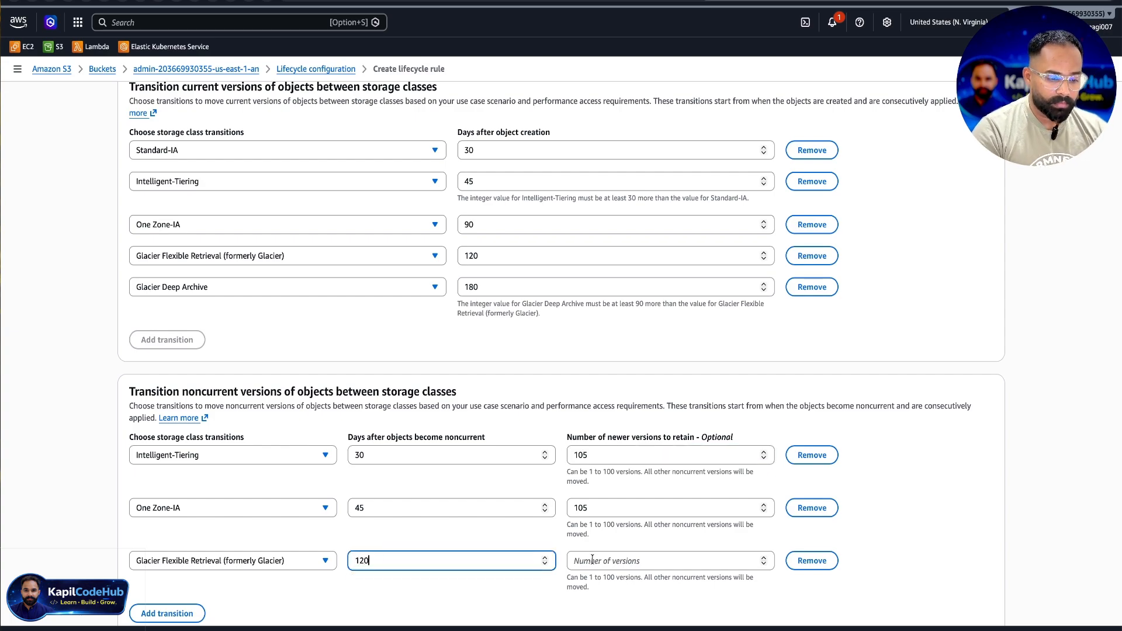
pyautogui.click(592, 559)
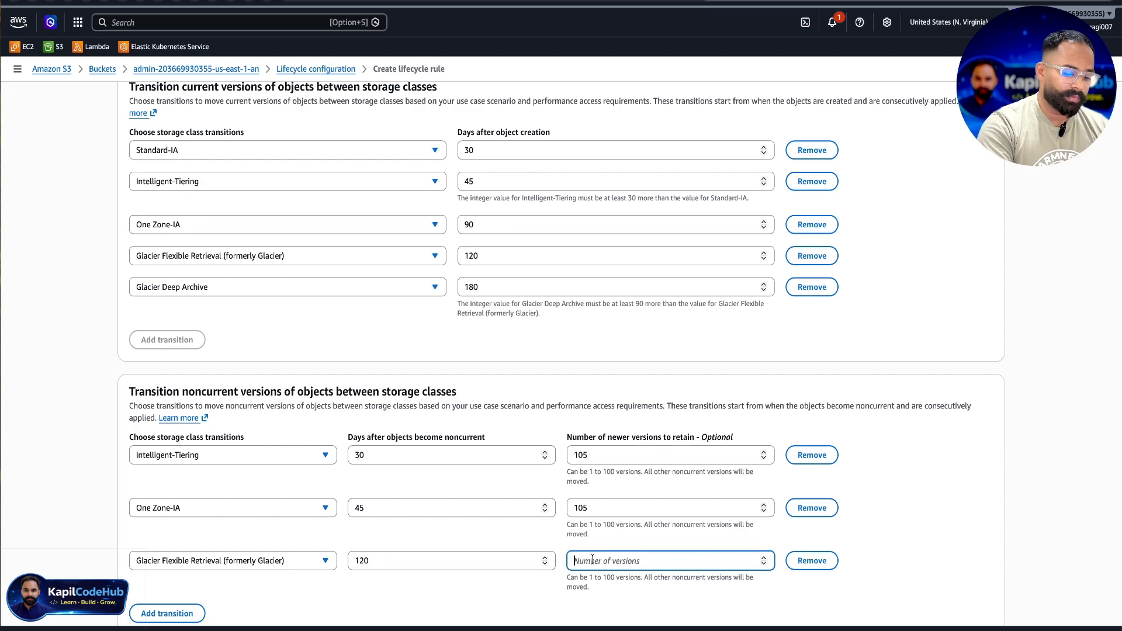
pyautogui.write('50')
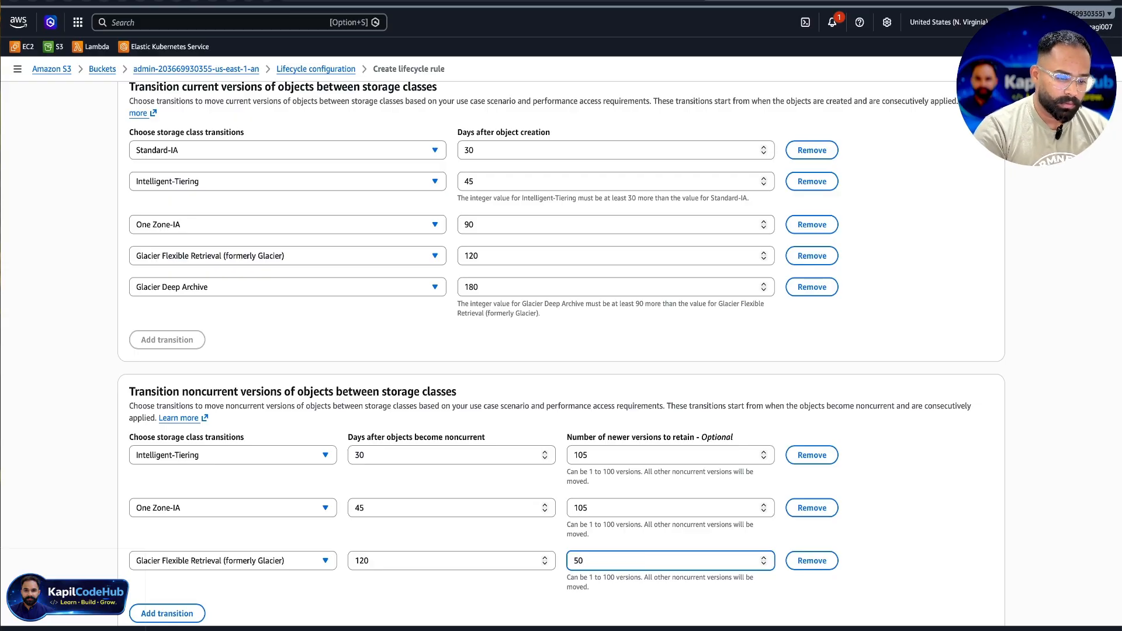
pyautogui.press('BackSpace')
pyautogui.press('BackSpace')
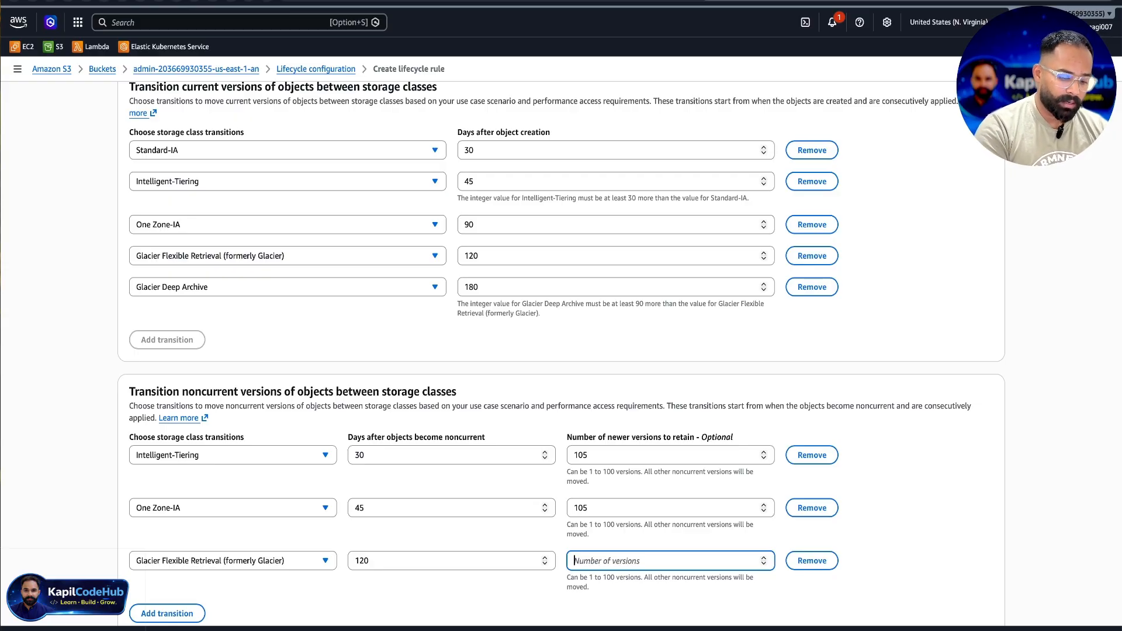
pyautogui.write('105')
# Set the newer noncurrent versions to retain to 70 for One Zone-IA and 50 for Glacier Flexible Retrieval.
pyautogui.scroll(-2, 561, 351)
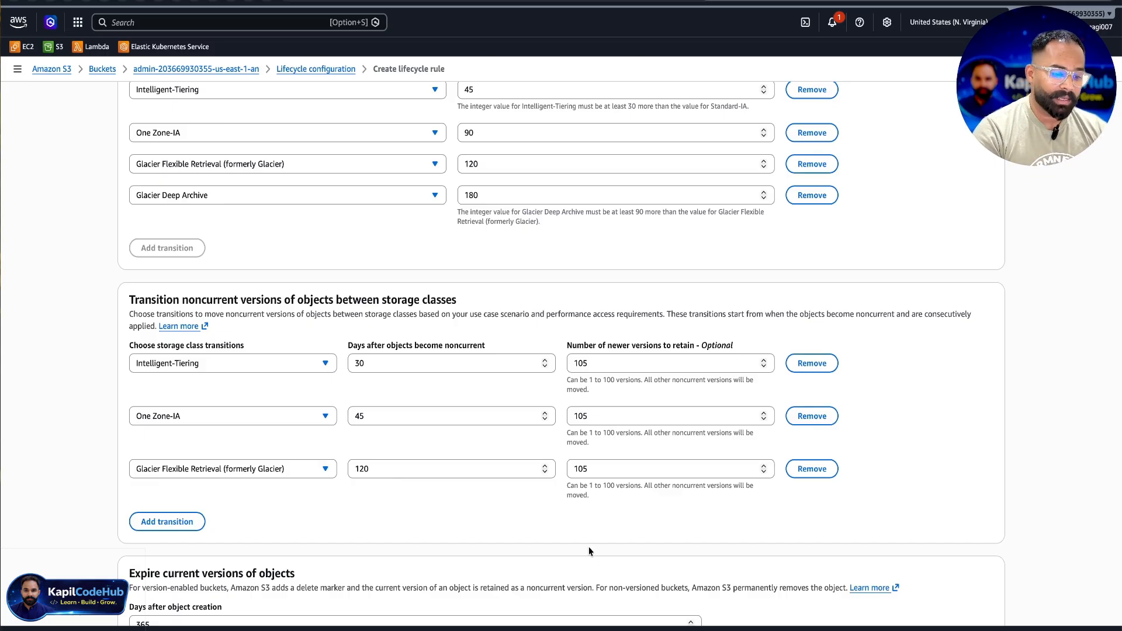
pyautogui.click(593, 412)
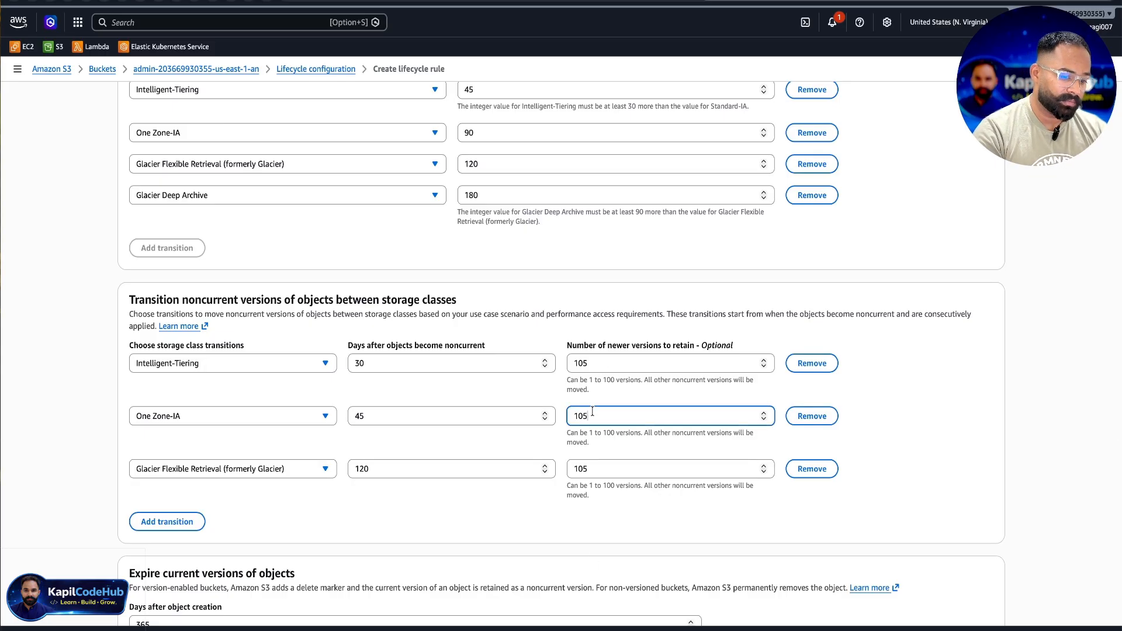
pyautogui.press('BackSpace')
pyautogui.press('BackSpace')
pyautogui.press('BackSpace')
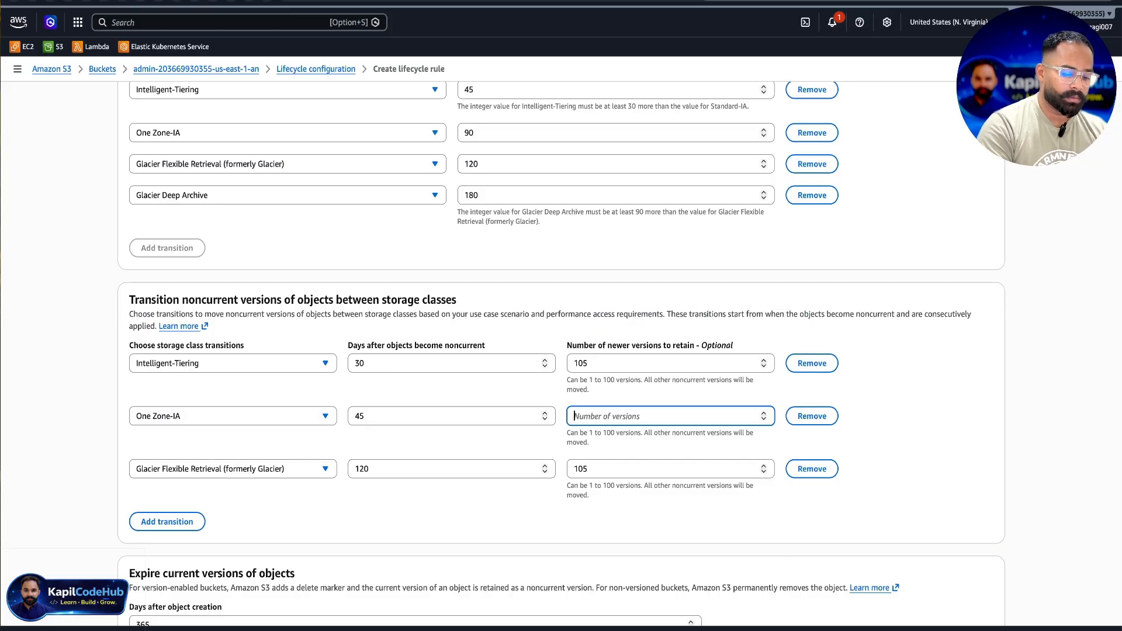
pyautogui.write('70')
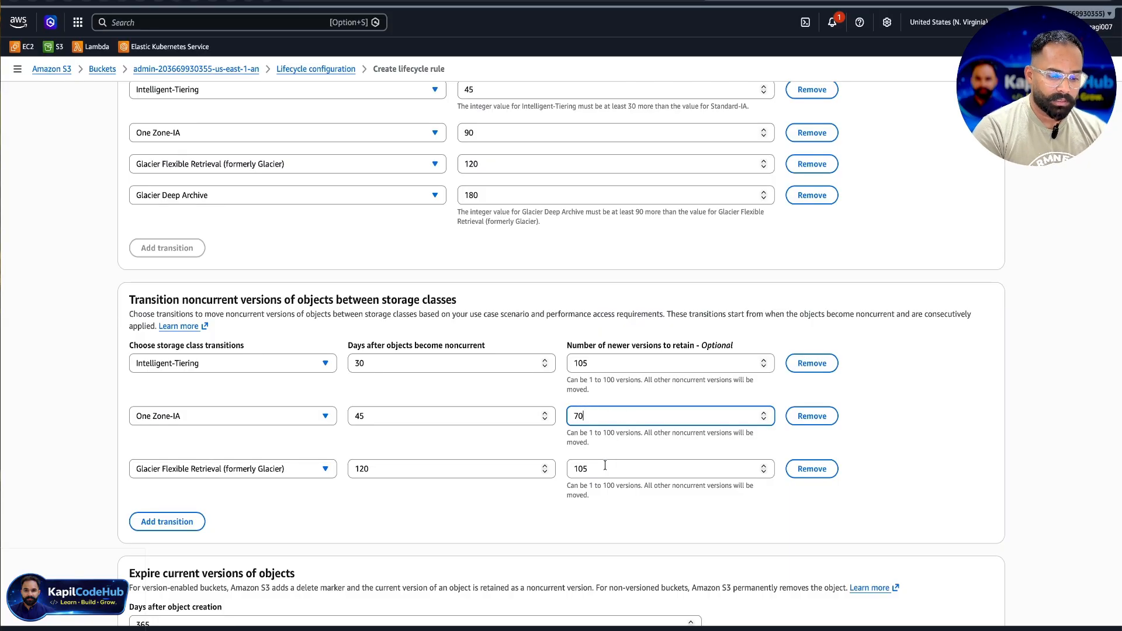
pyautogui.doubleClick(605, 466)
pyautogui.press('BackSpace')
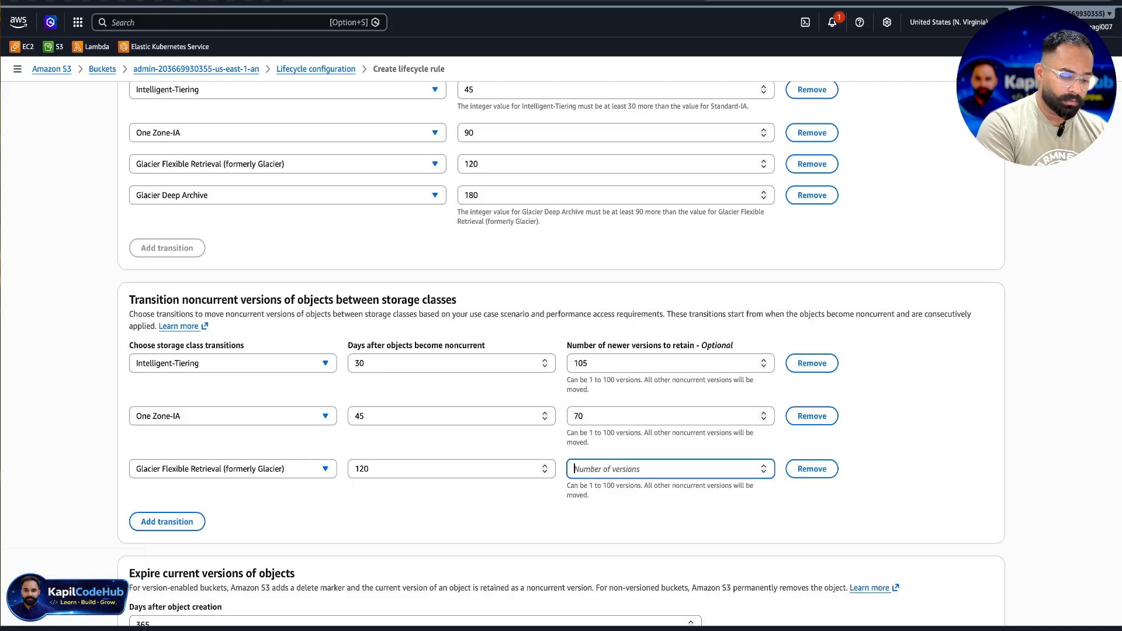
pyautogui.write('5')
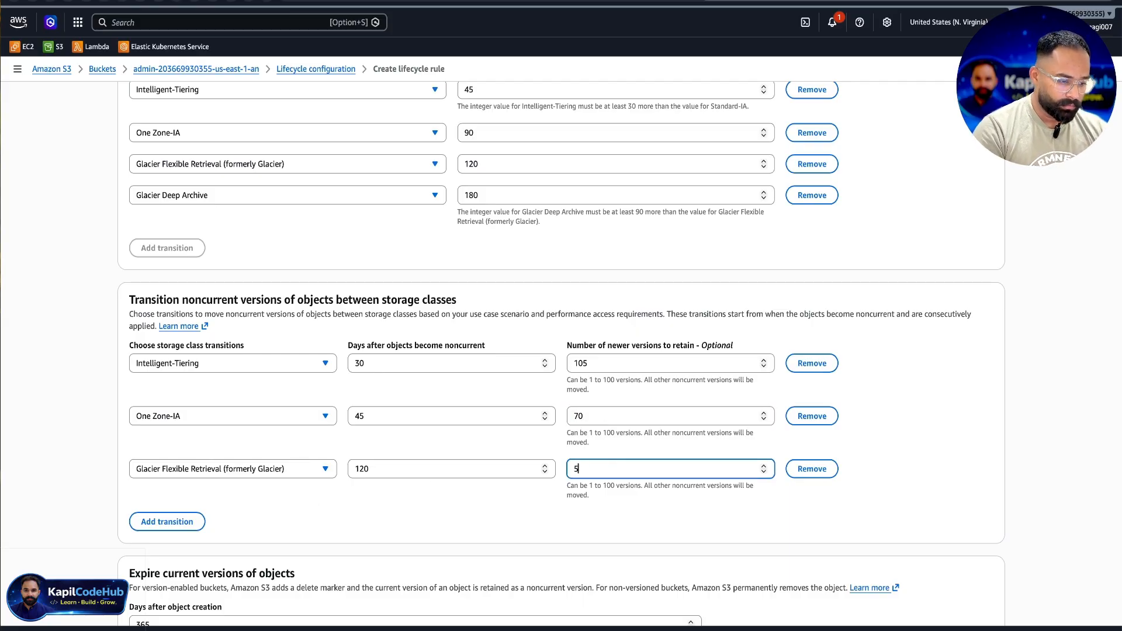
pyautogui.write('0')
# Add a noncurrent-version transition to Glacier Deep Archive after 180 days, retaining 40 newer versions.
pyautogui.click(200, 521)
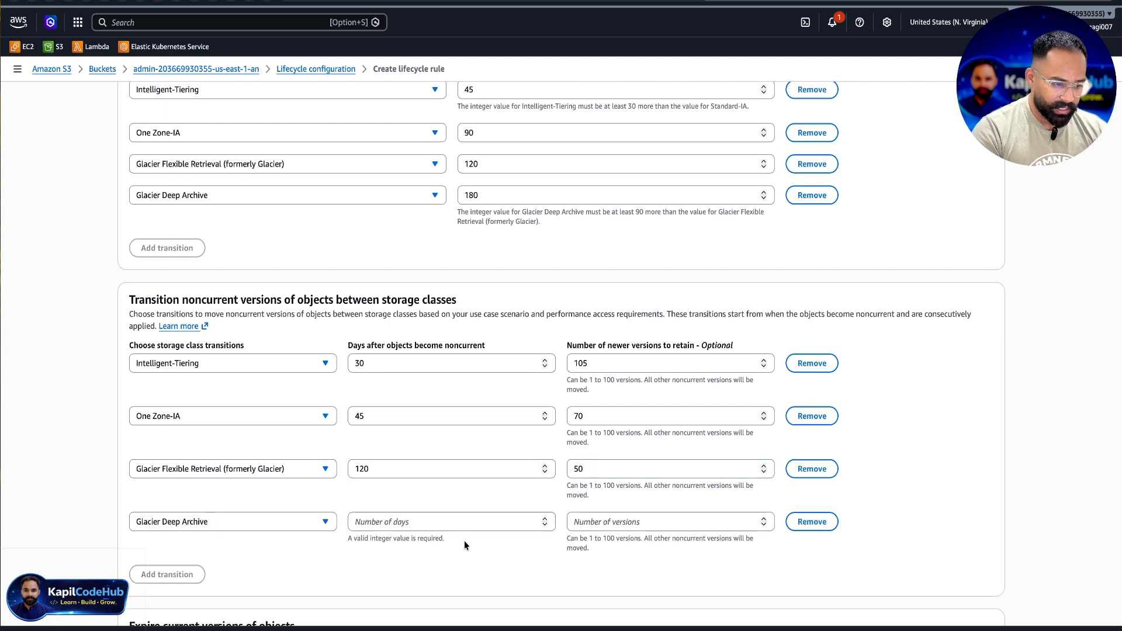
pyautogui.click(468, 526)
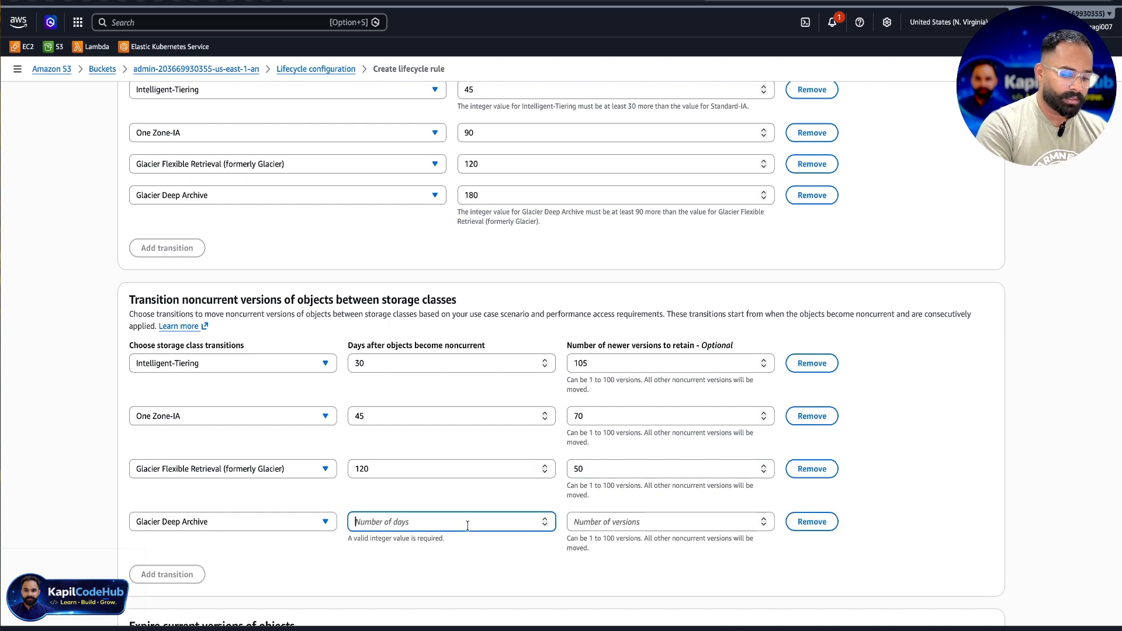
pyautogui.write('180')
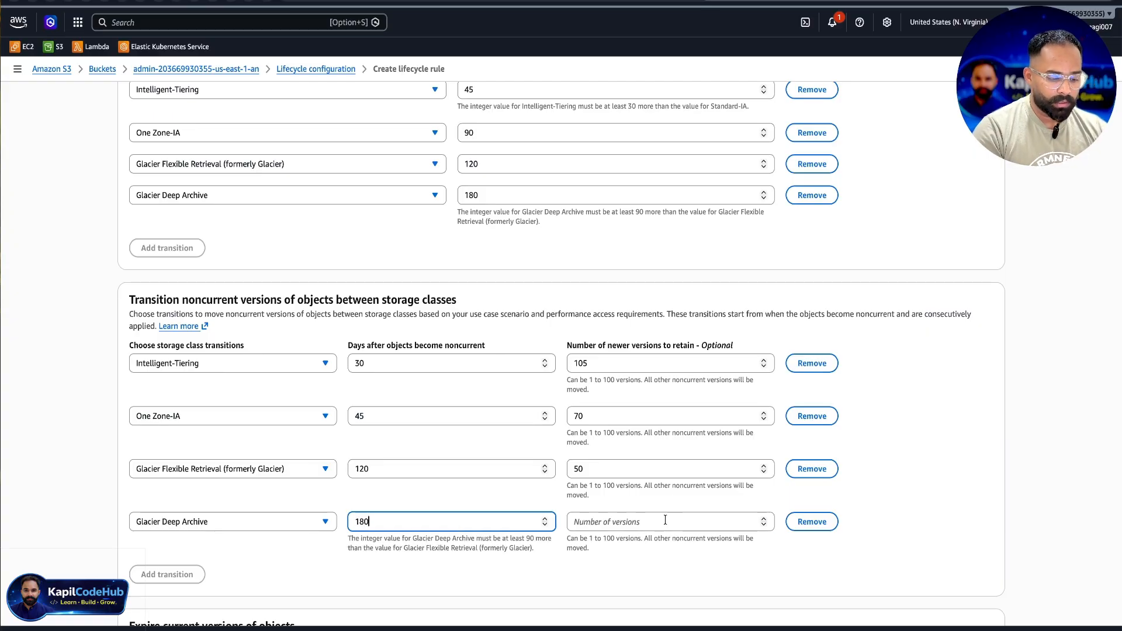
pyautogui.click(665, 520)
pyautogui.write('40')
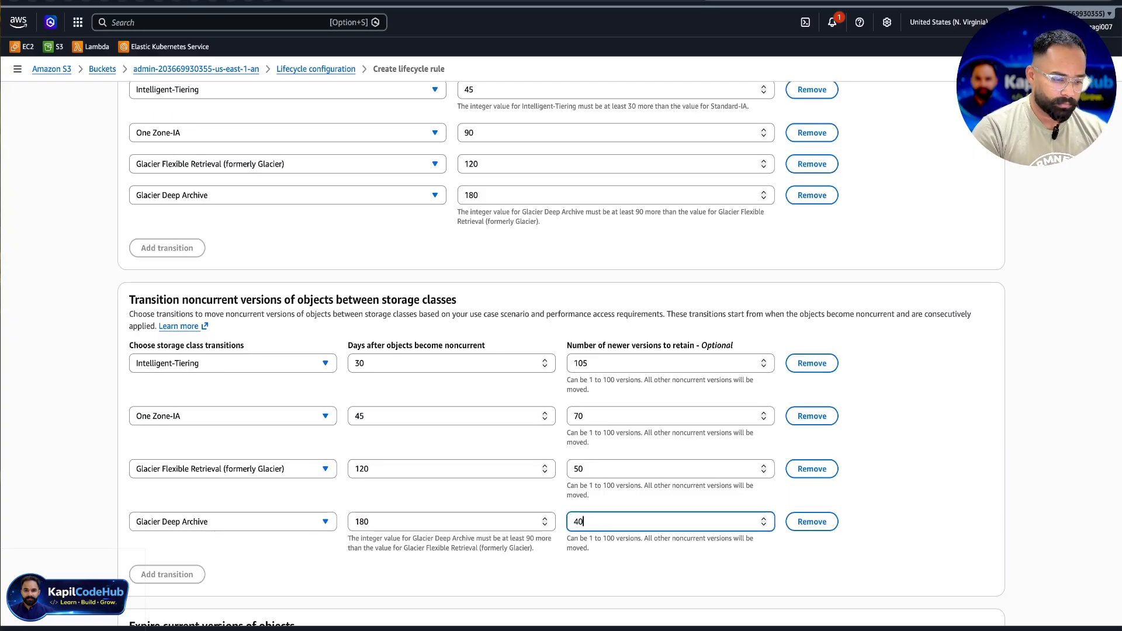
# Review the timeline of transition and expiration actions for current and noncurrent versions.
pyautogui.scroll(-1, 636, 480)
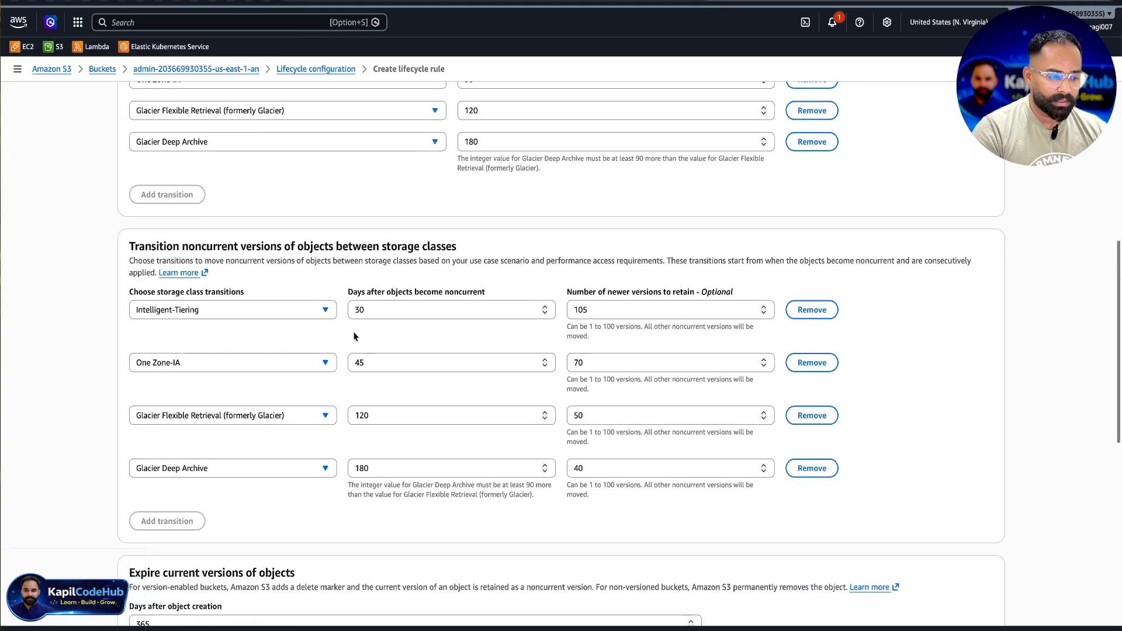
pyautogui.scroll(-7, 254, 415)
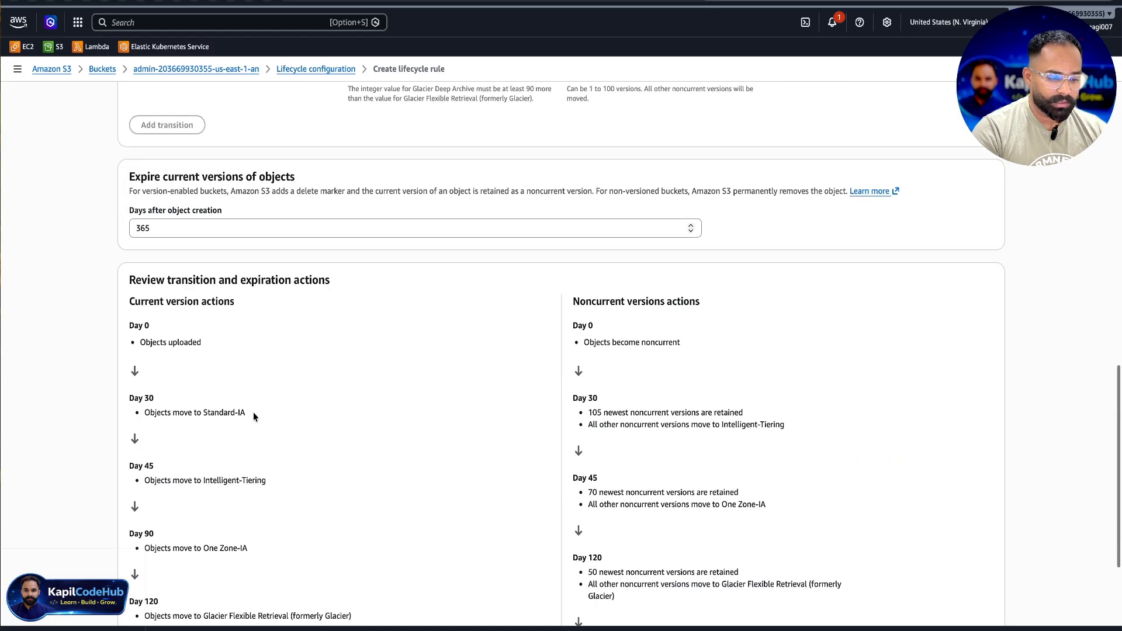
pyautogui.scroll(-4, 253, 416)
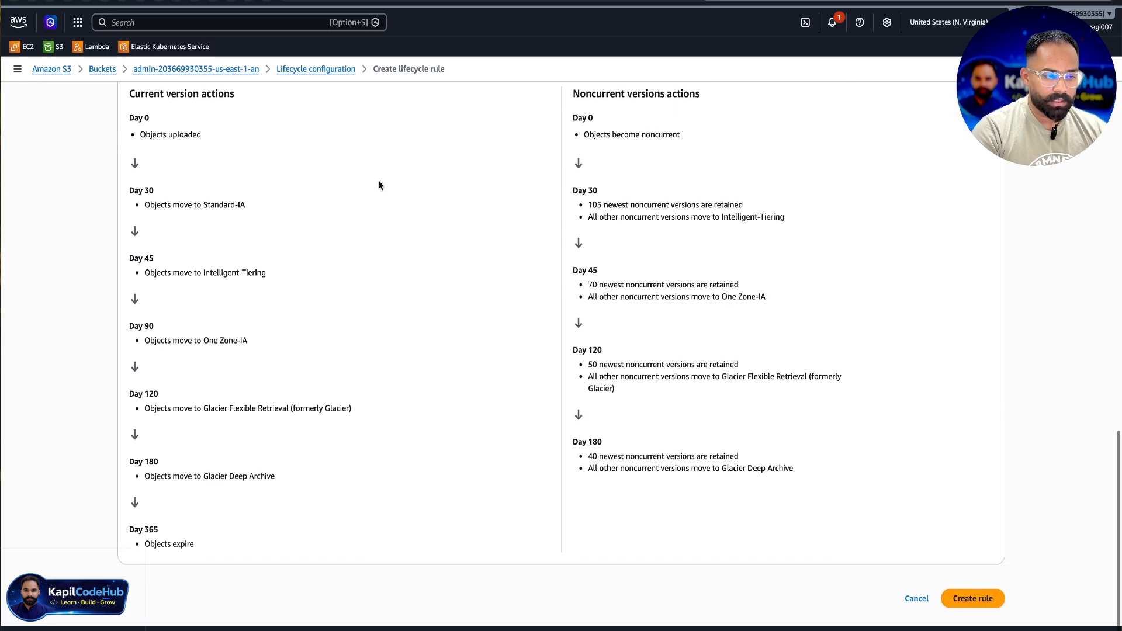
pyautogui.scroll(1, 521, 125)
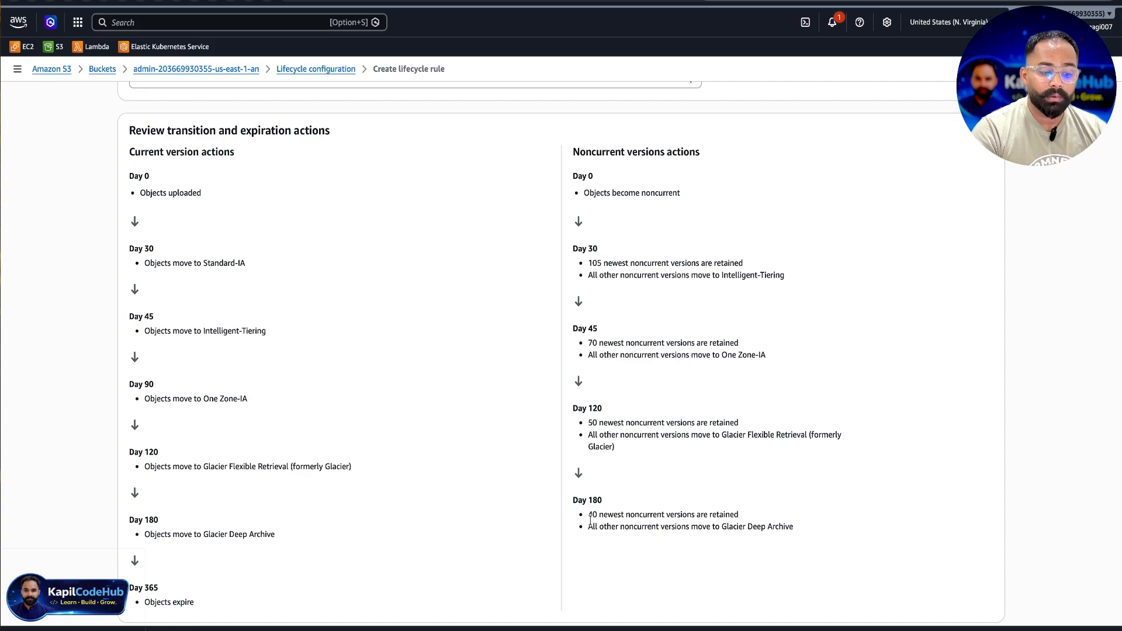
# Acknowledge that the lifecycle rule will incur a transition cost per request.
pyautogui.scroll(10, 543, 352)
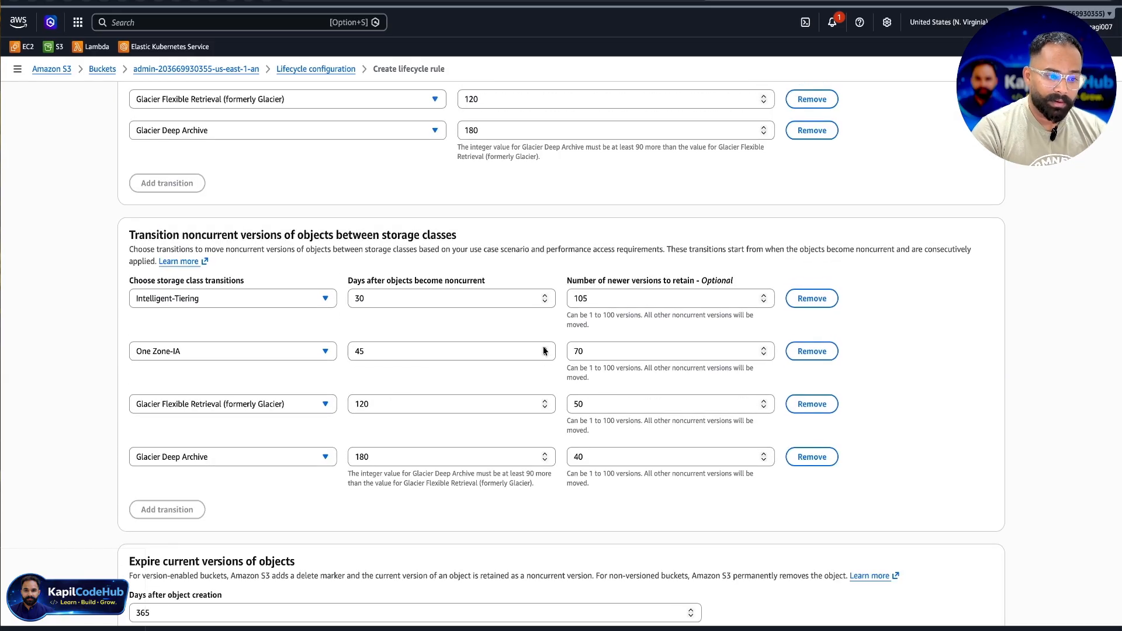
pyautogui.scroll(5, 515, 217)
pyautogui.scroll(7, 516, 207)
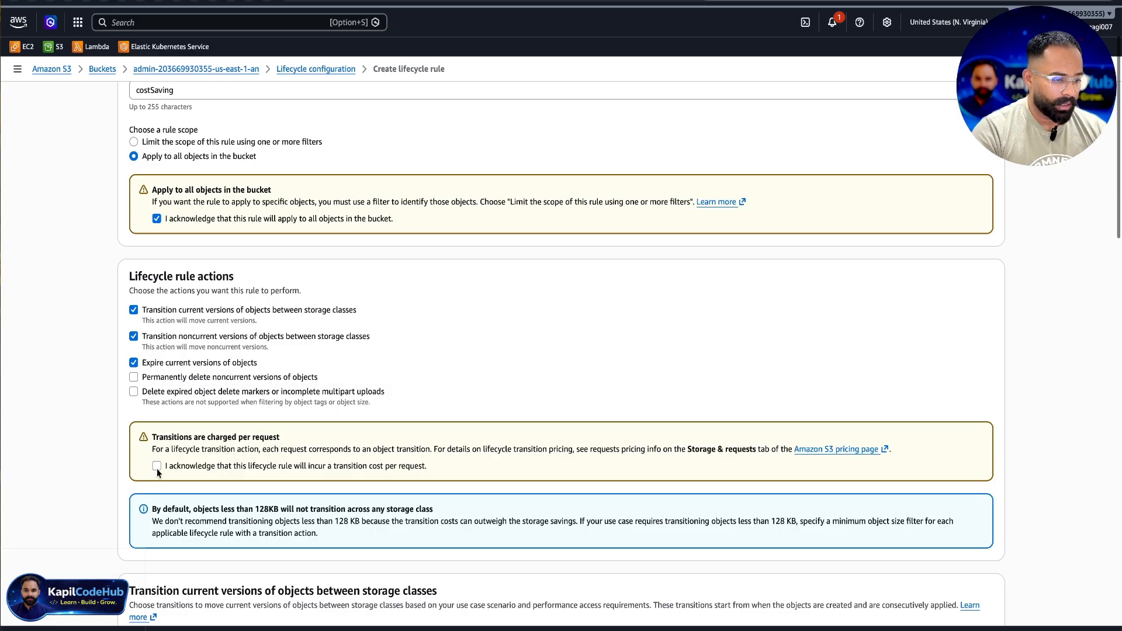
pyautogui.click(157, 467)
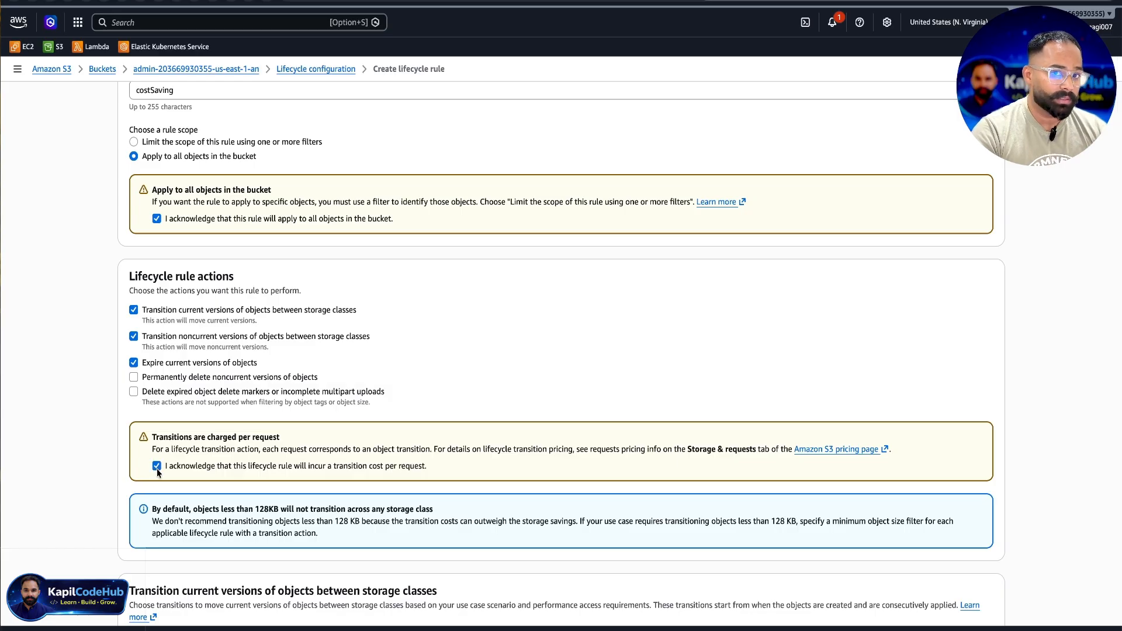
pyautogui.click(134, 377)
pyautogui.scroll(-1, 266, 436)
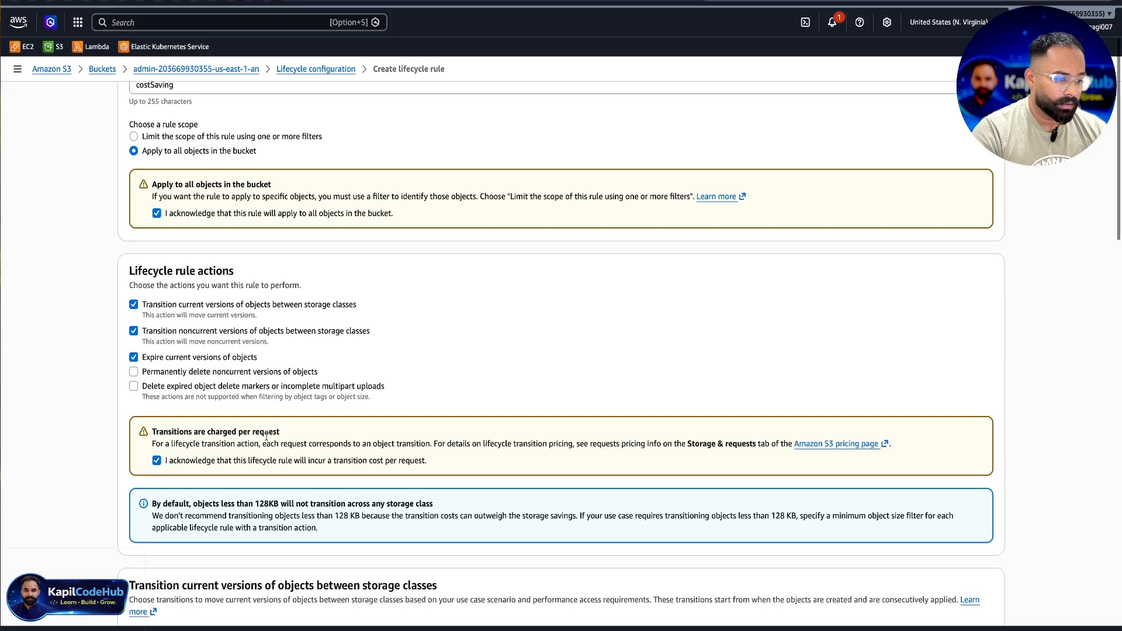
# Enable permanent deletion of noncurrent versions 365 days after they become noncurrent, retaining 30 newer versions.
pyautogui.scroll(-13, 267, 436)
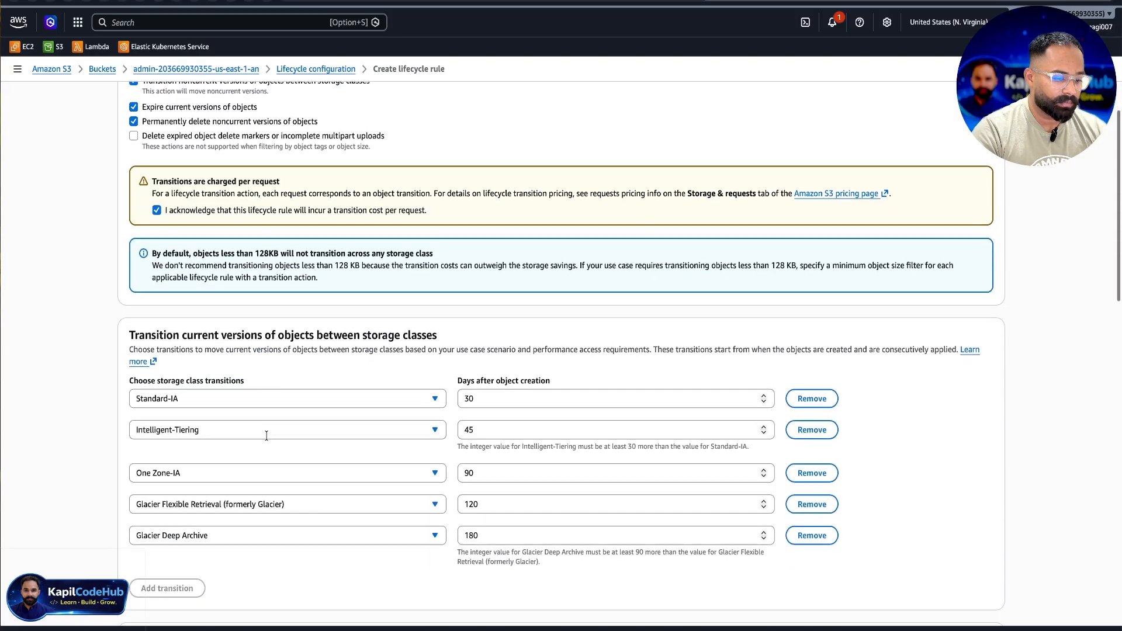
pyautogui.scroll(-4, 266, 440)
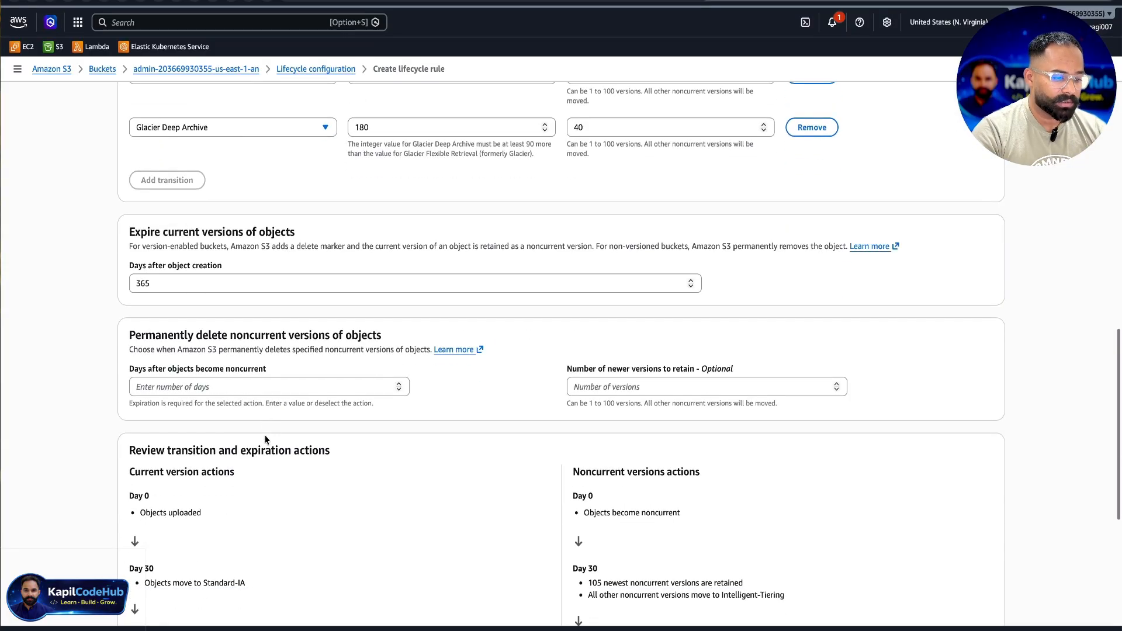
pyautogui.click(259, 381)
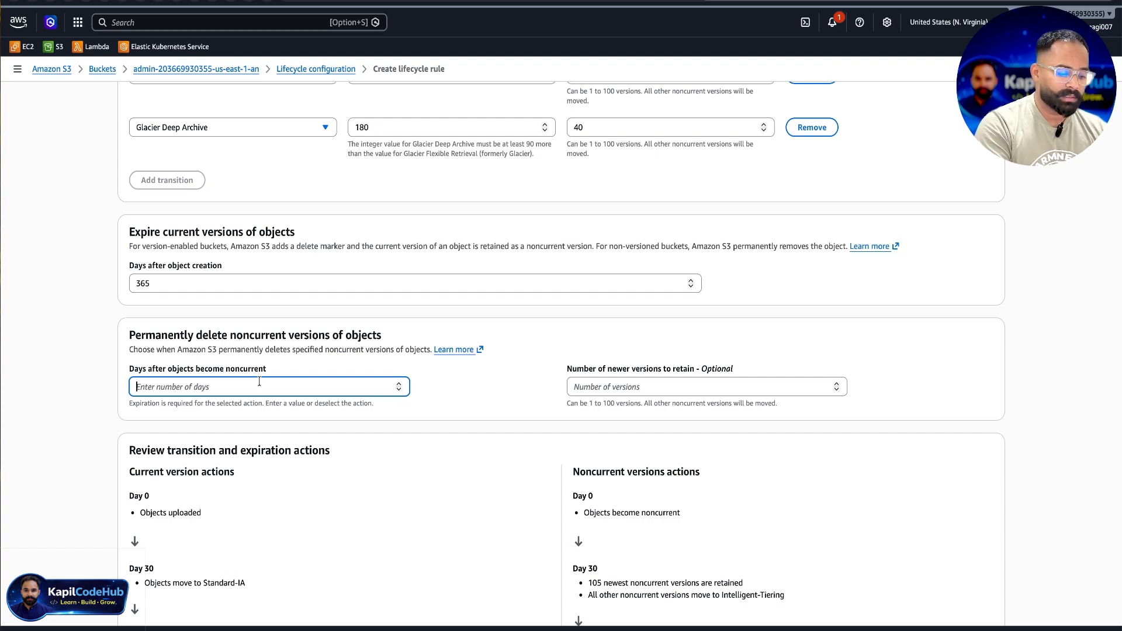
pyautogui.write('2')
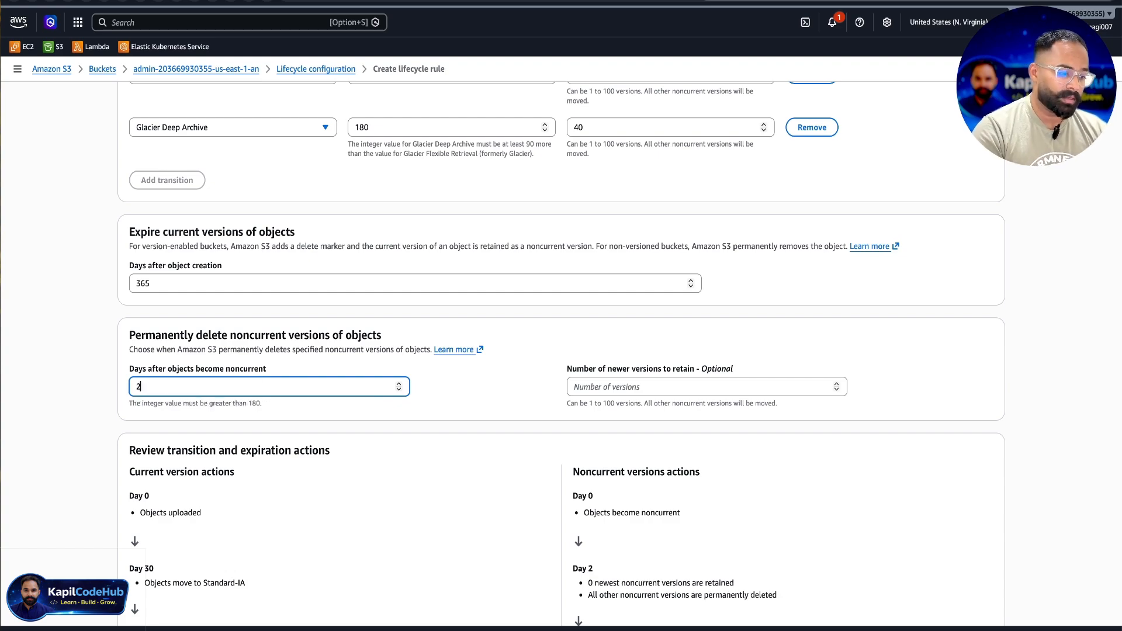
pyautogui.press('BackSpace')
pyautogui.write('3')
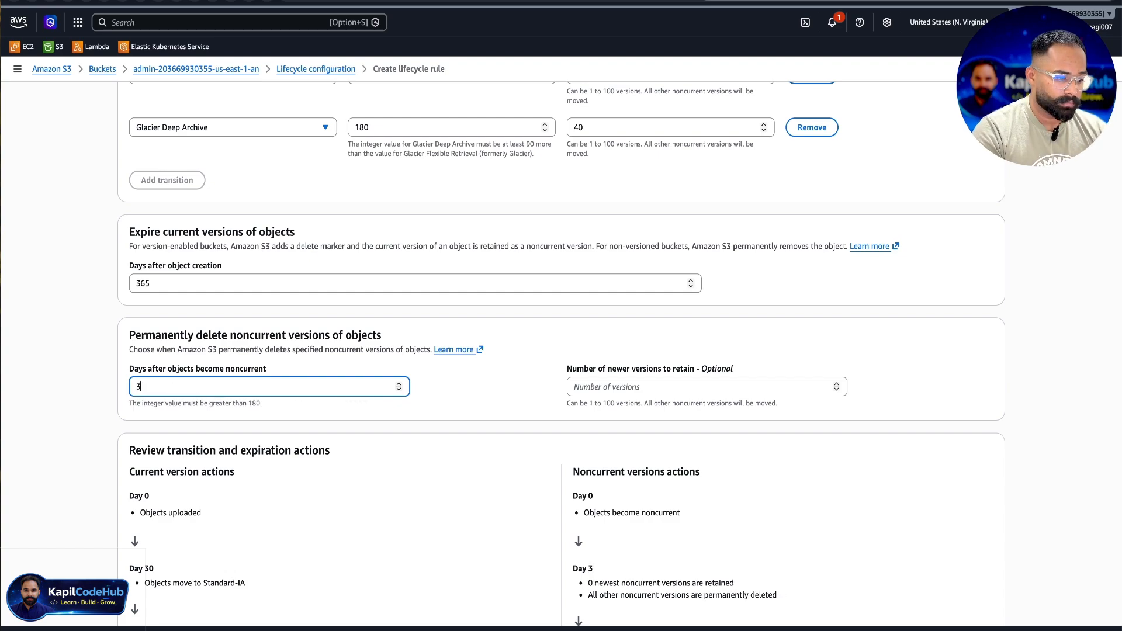
pyautogui.write('65')
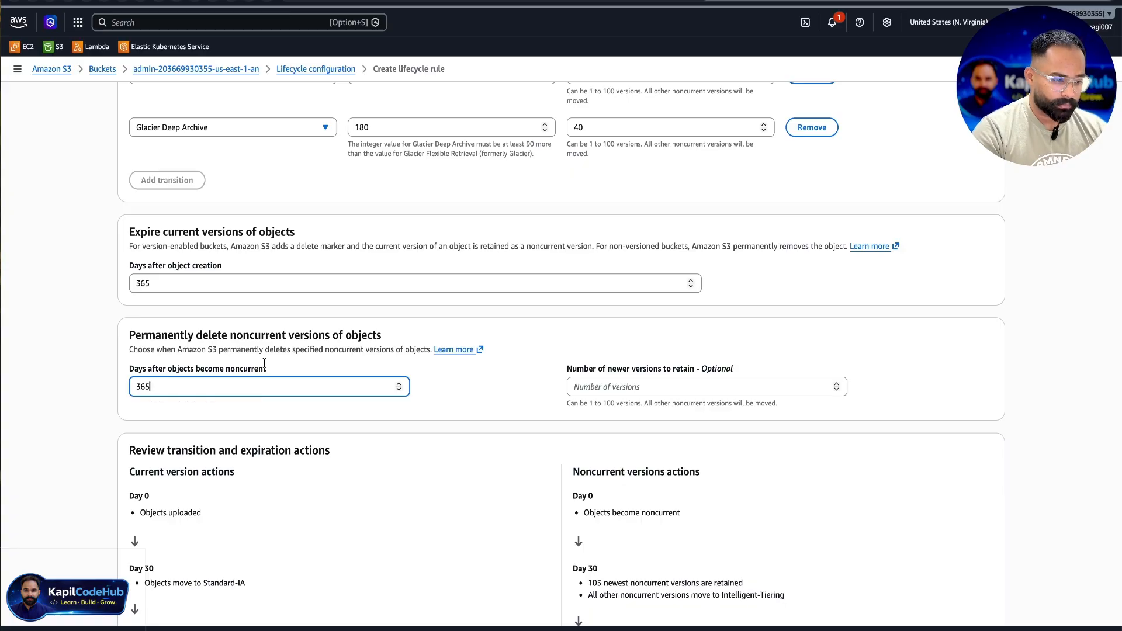
pyautogui.click(581, 387)
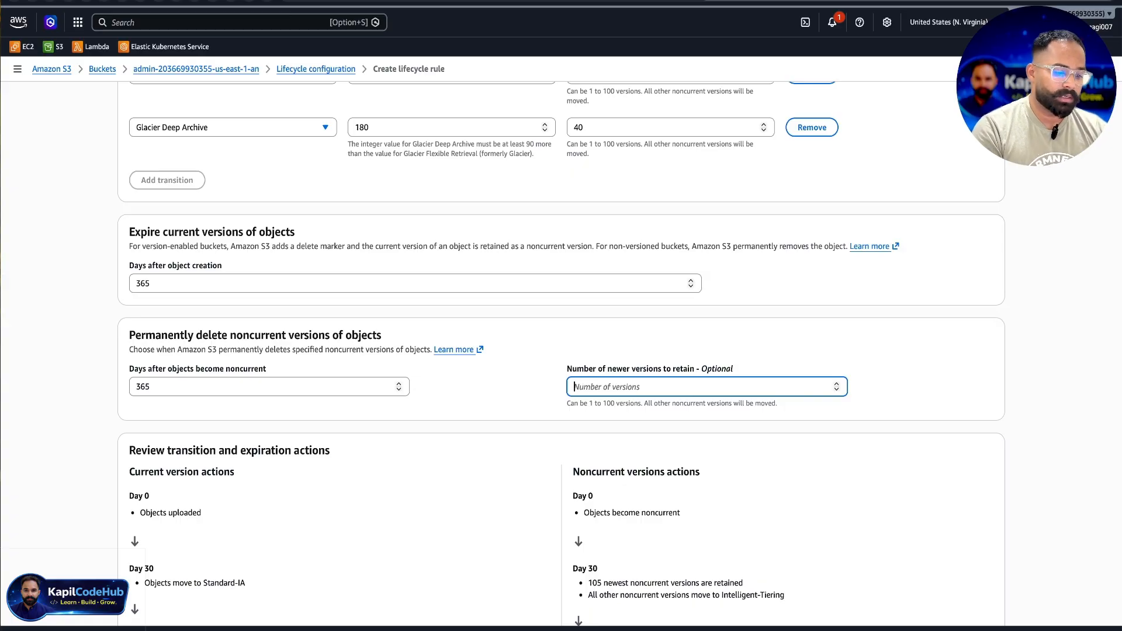
pyautogui.write('30')
# Review the transition, expiration and deletion timeline together with the rule's configured scope and actions.
pyautogui.scroll(-7, 538, 444)
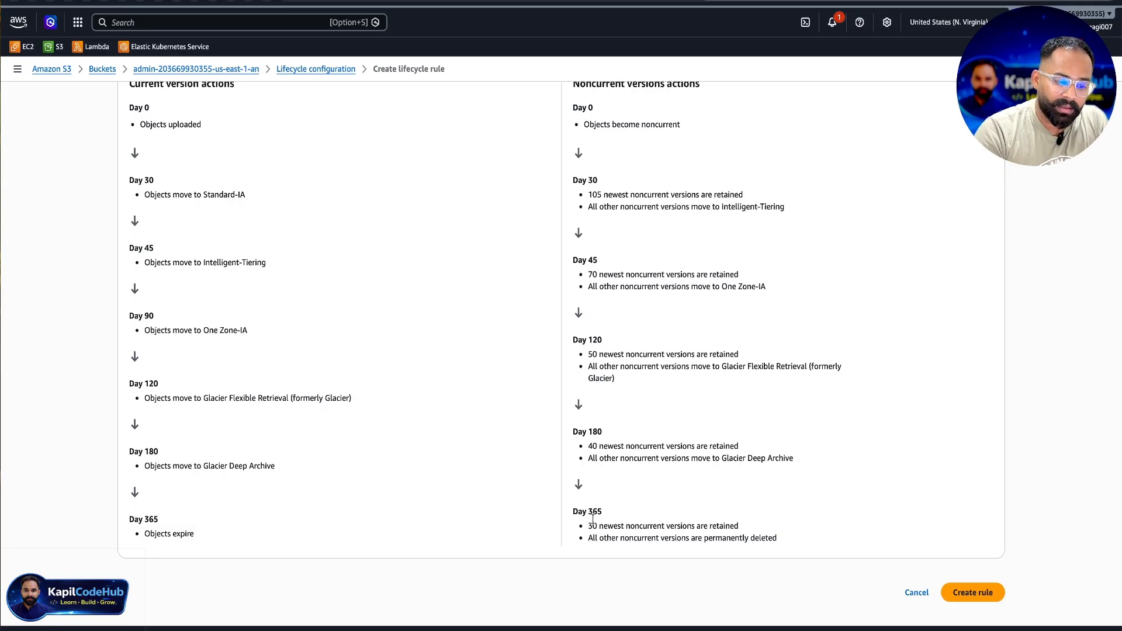
pyautogui.scroll(1, 592, 293)
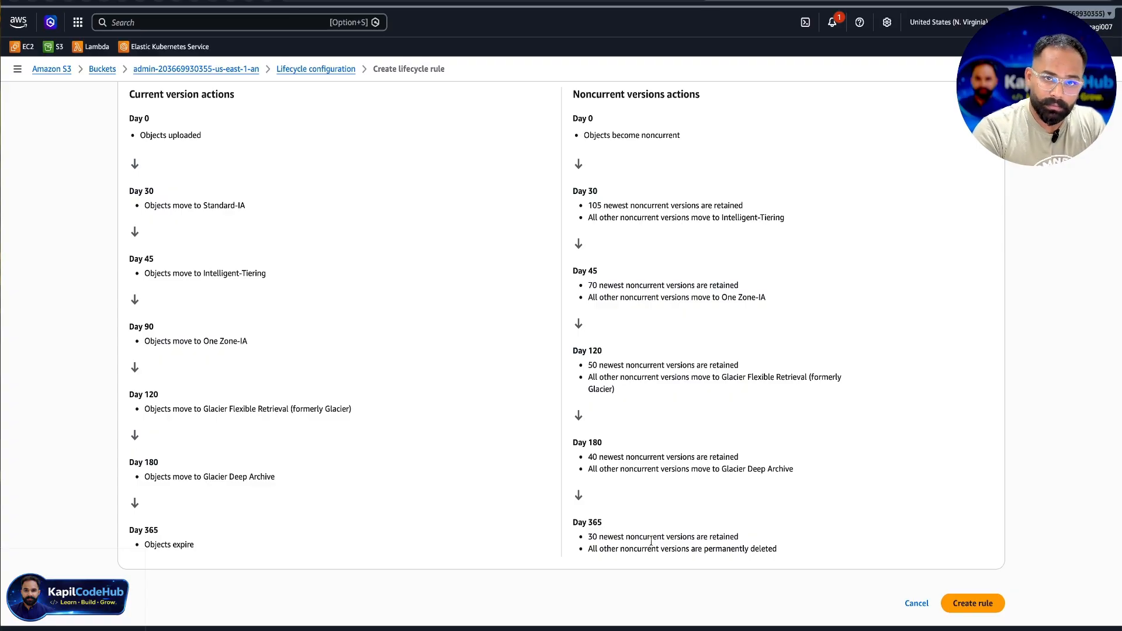
pyautogui.scroll(1, 661, 416)
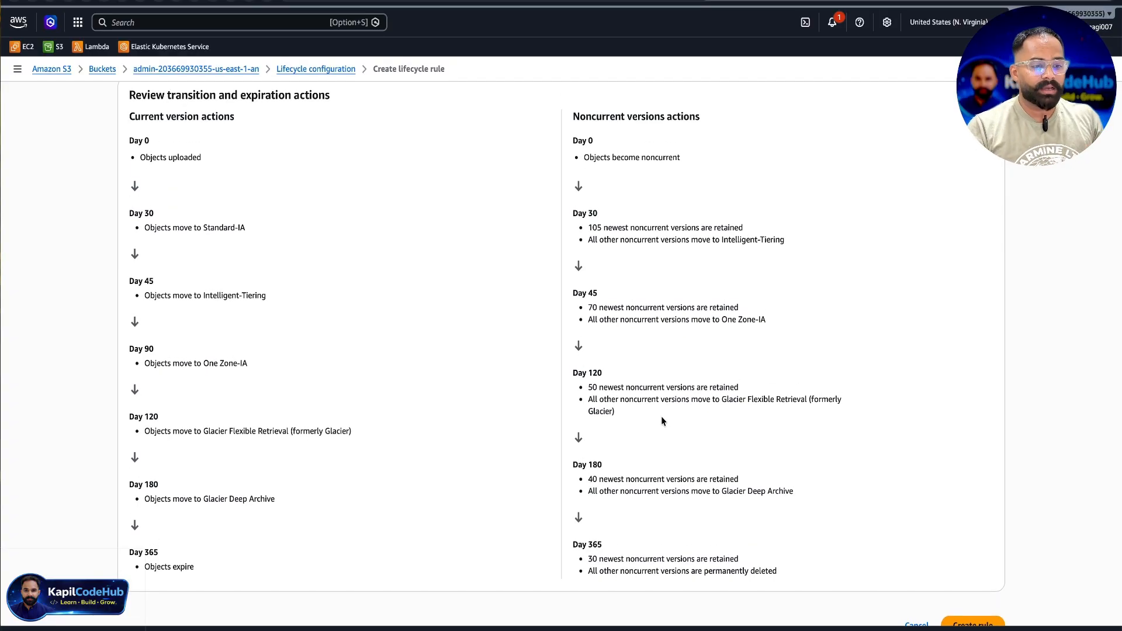
pyautogui.scroll(5, 661, 416)
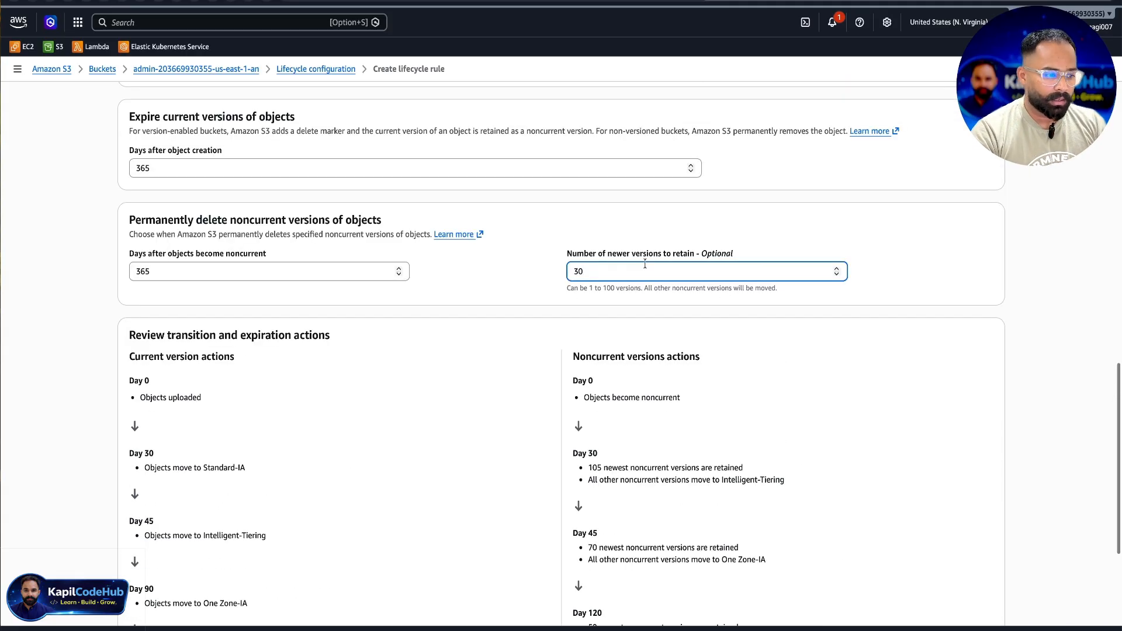
pyautogui.scroll(4, 645, 268)
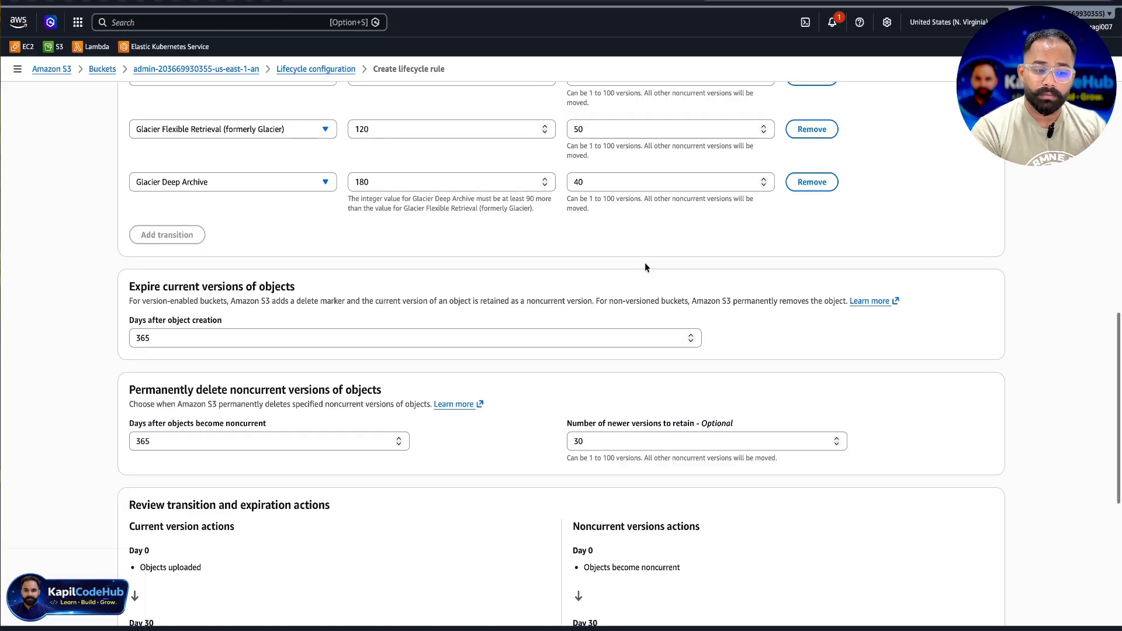
pyautogui.scroll(-7, 645, 263)
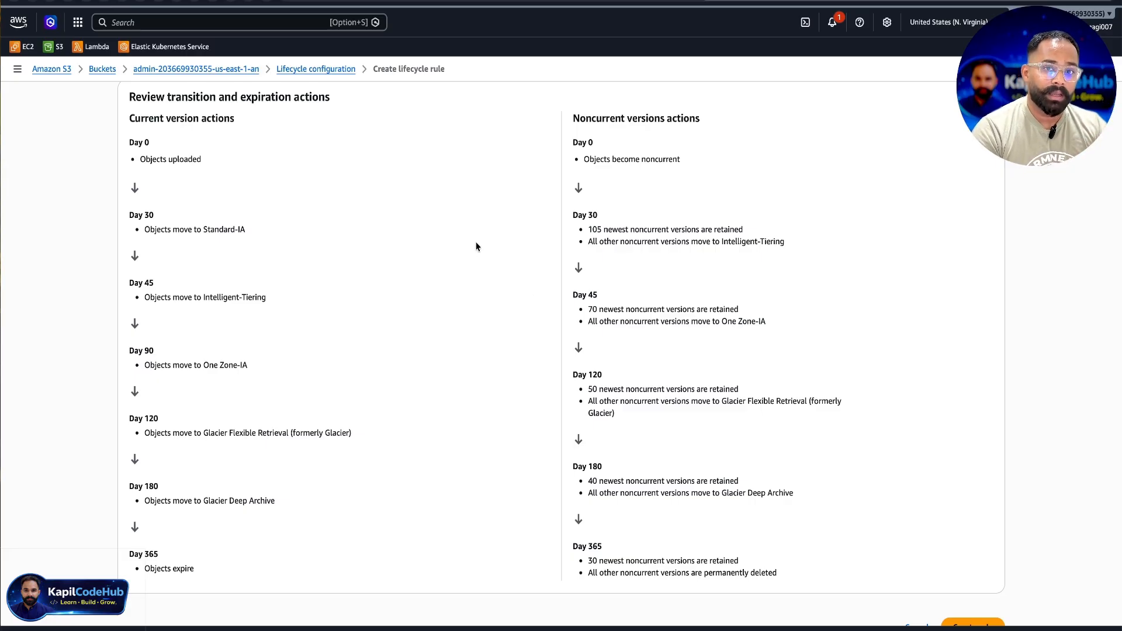
pyautogui.scroll(-2, 373, 479)
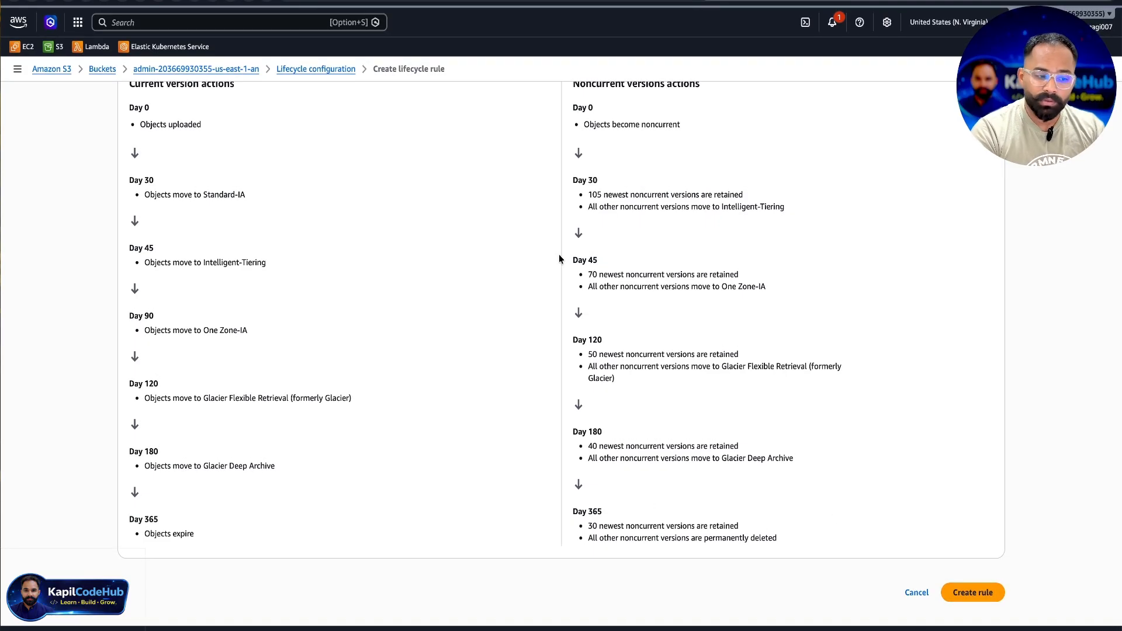
pyautogui.scroll(15, 559, 254)
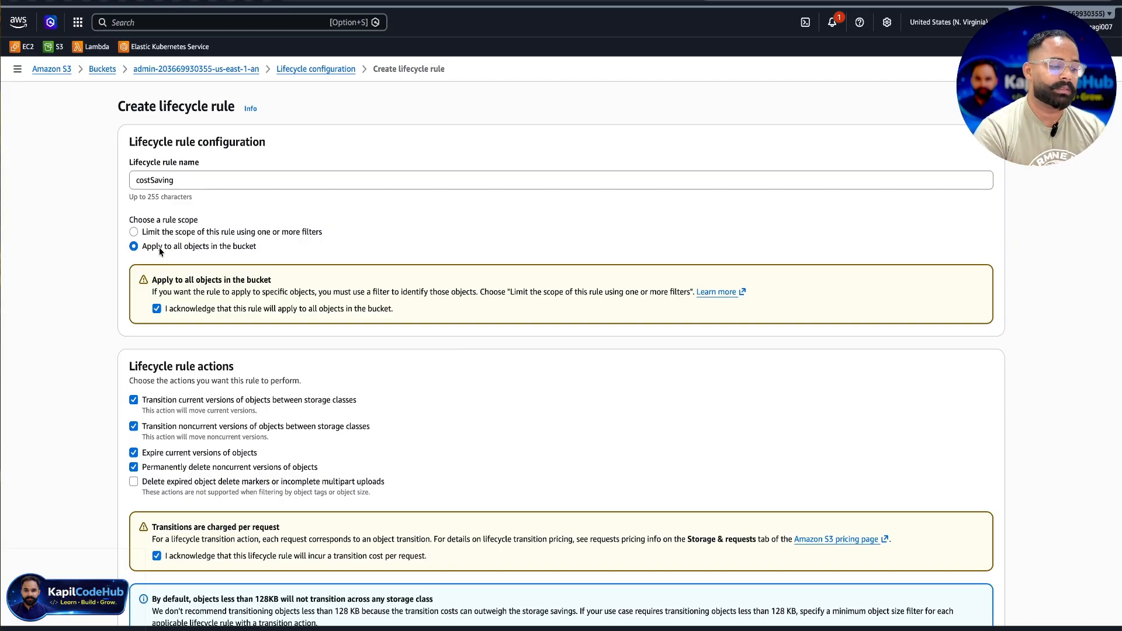
# Try to create the costSaving lifecycle rule with the configured settings.
pyautogui.scroll(-10, 603, 508)
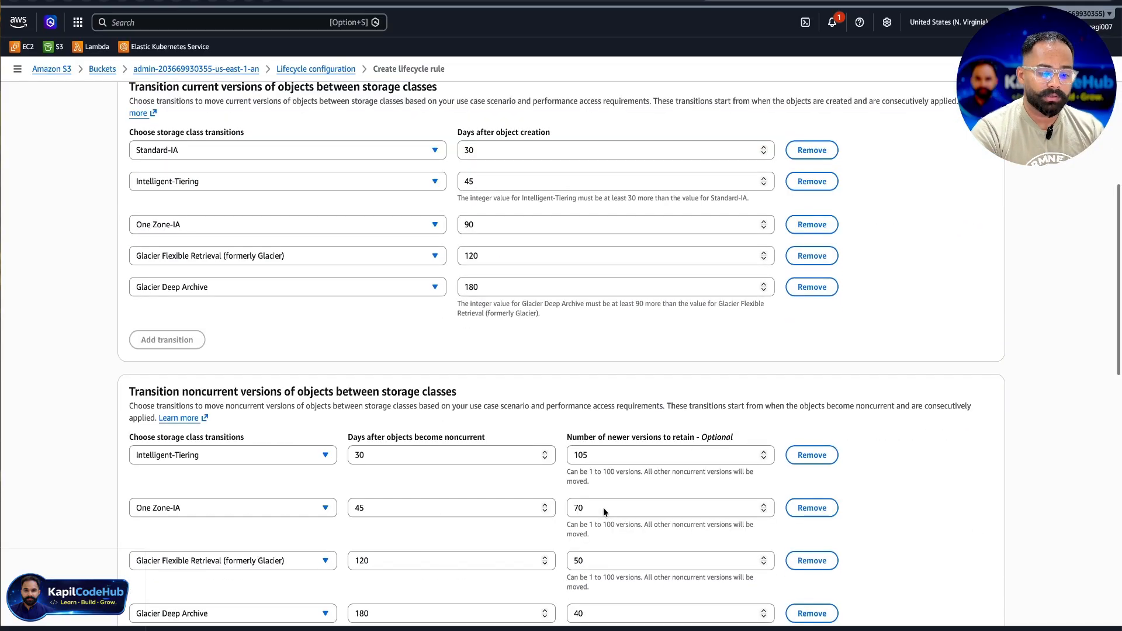
pyautogui.scroll(-10, 603, 507)
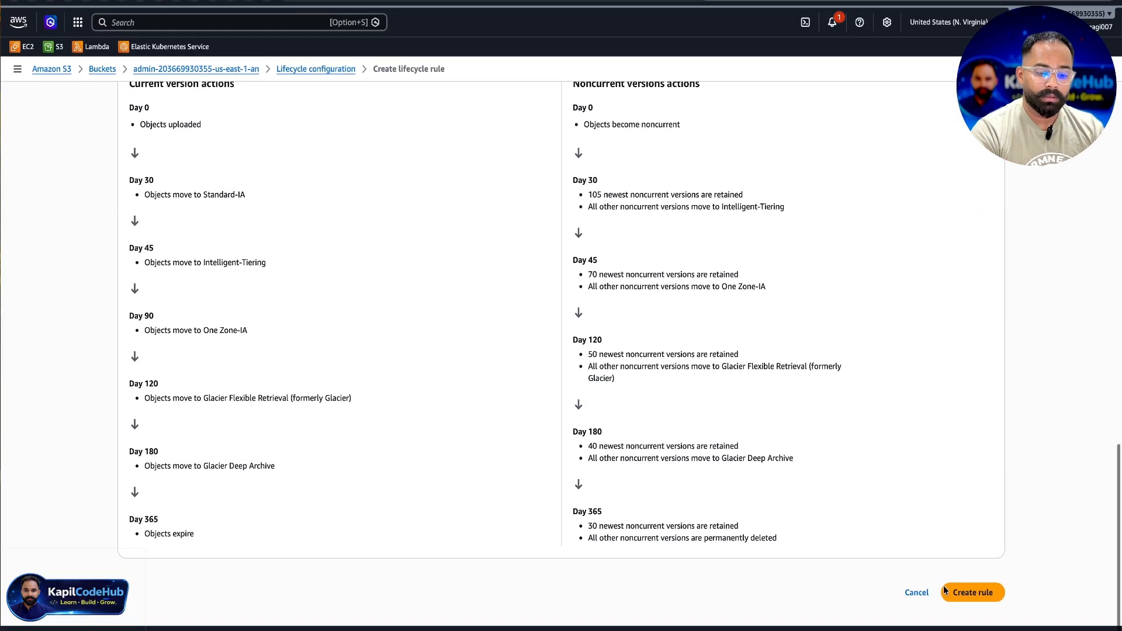
pyautogui.click(950, 593)
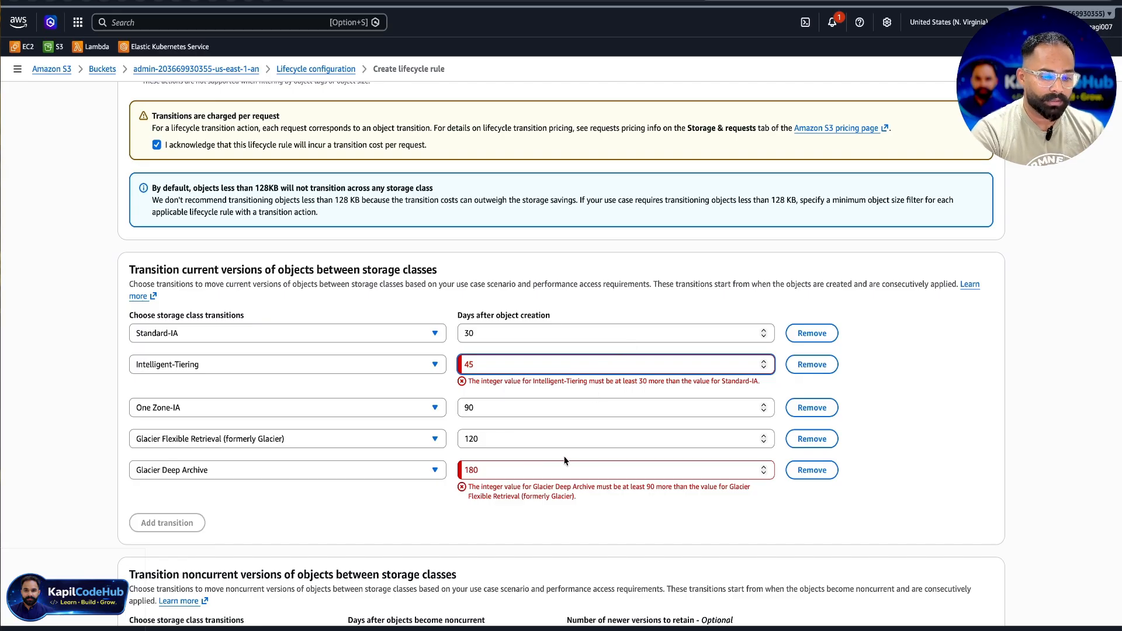
# Set the current-version transition to Intelligent-Tiering to 60 days after object creation.
pyautogui.doubleClick(596, 367)
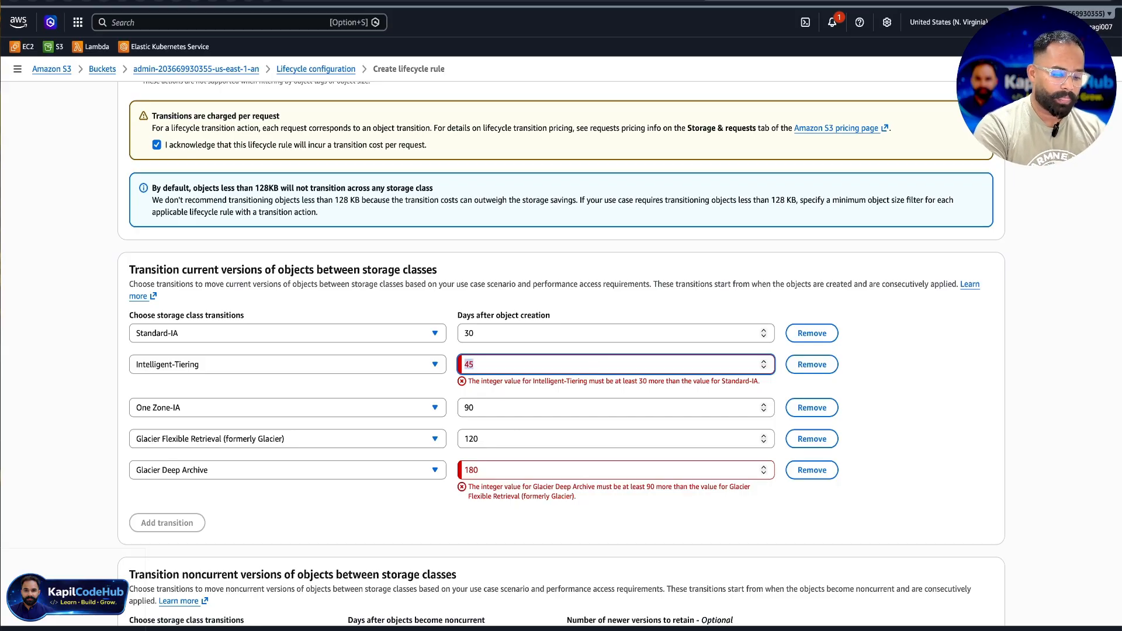
pyautogui.press('BackSpace')
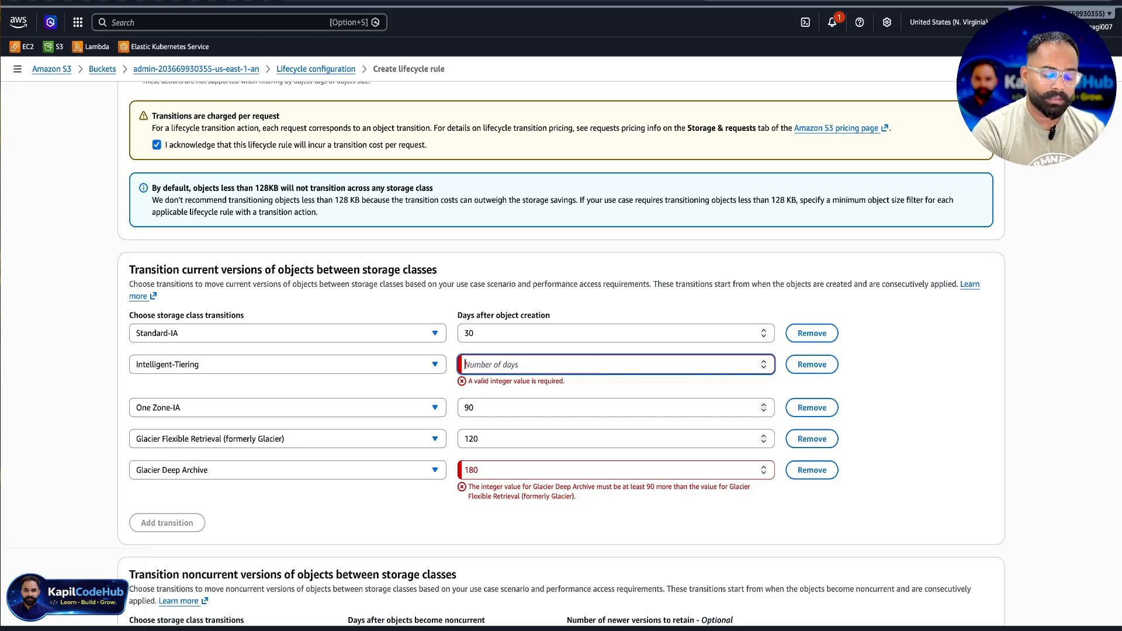
pyautogui.write('60')
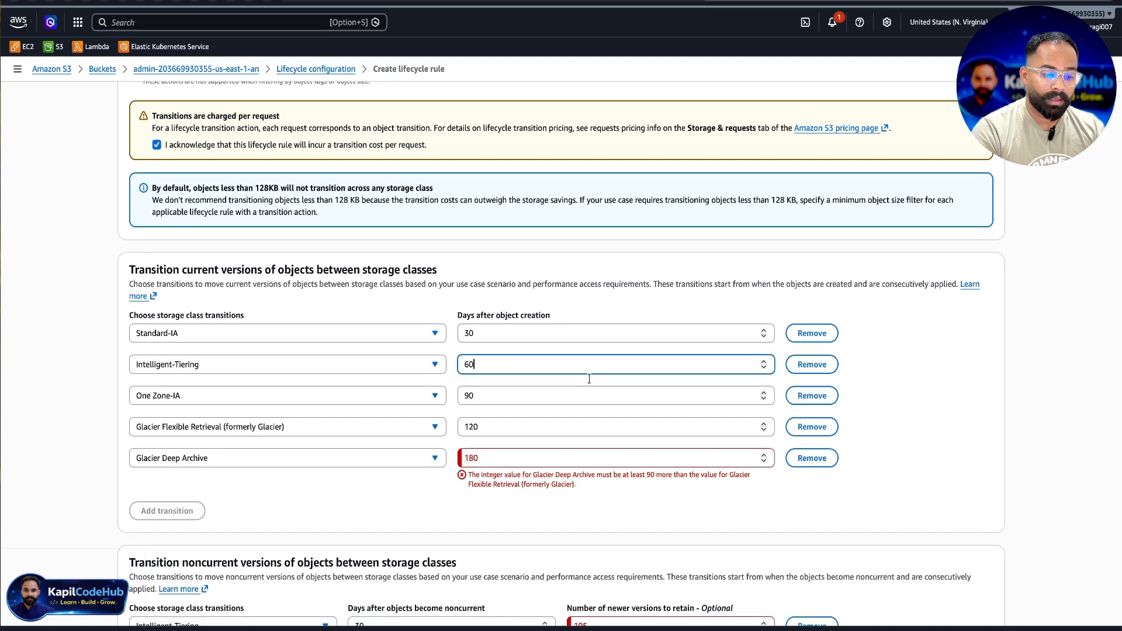
# Try setting the current-version transition to Glacier Deep Archive to 200 days after object creation.
pyautogui.doubleClick(555, 457)
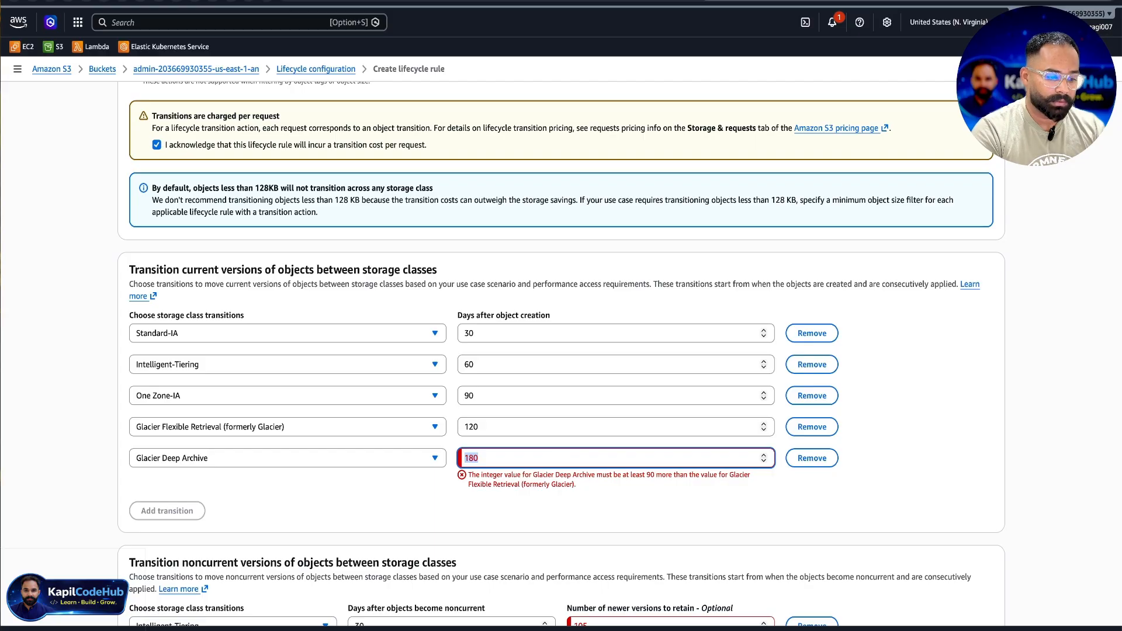
pyautogui.press('BackSpace')
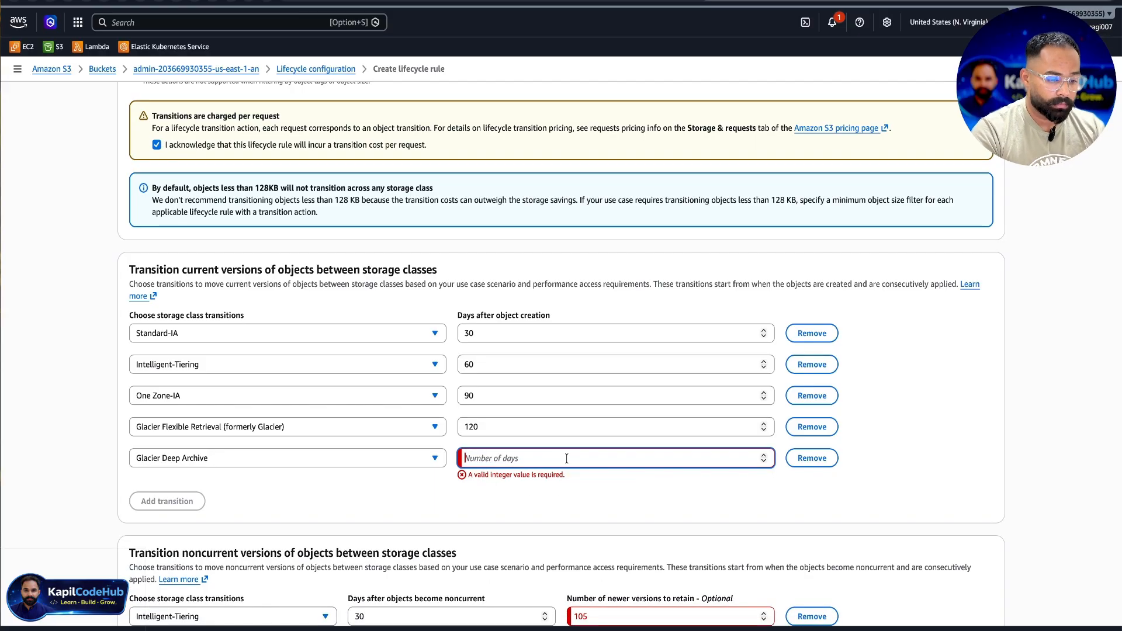
pyautogui.write('200')
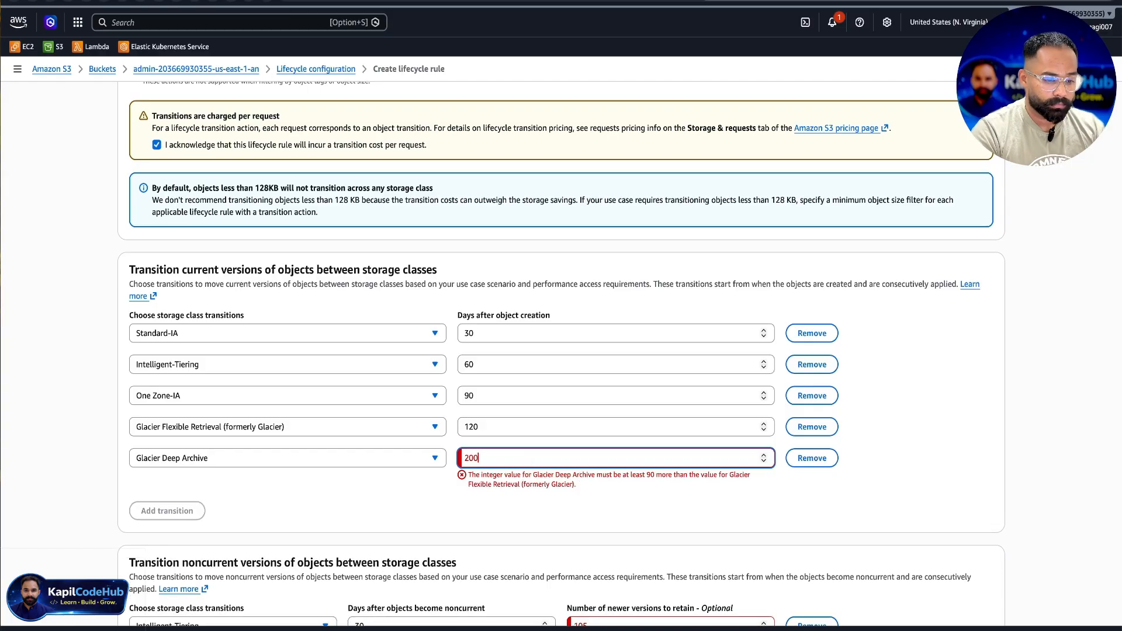
# Set the current-version transition to Glacier Deep Archive to 365 days after object creation.
pyautogui.doubleClick(578, 457)
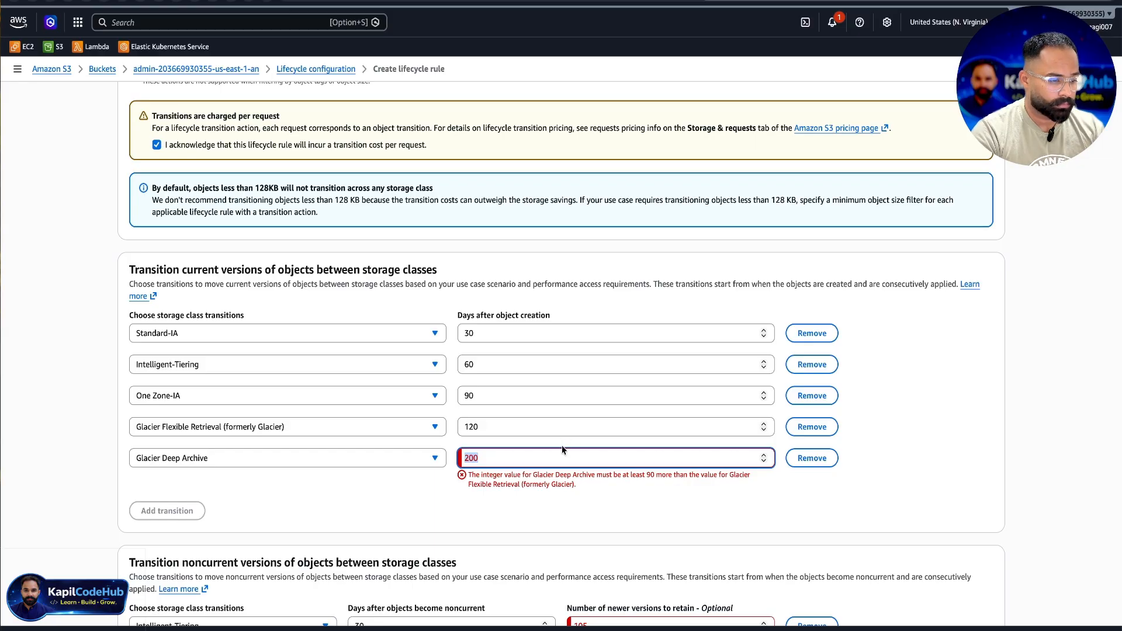
pyautogui.press('BackSpace')
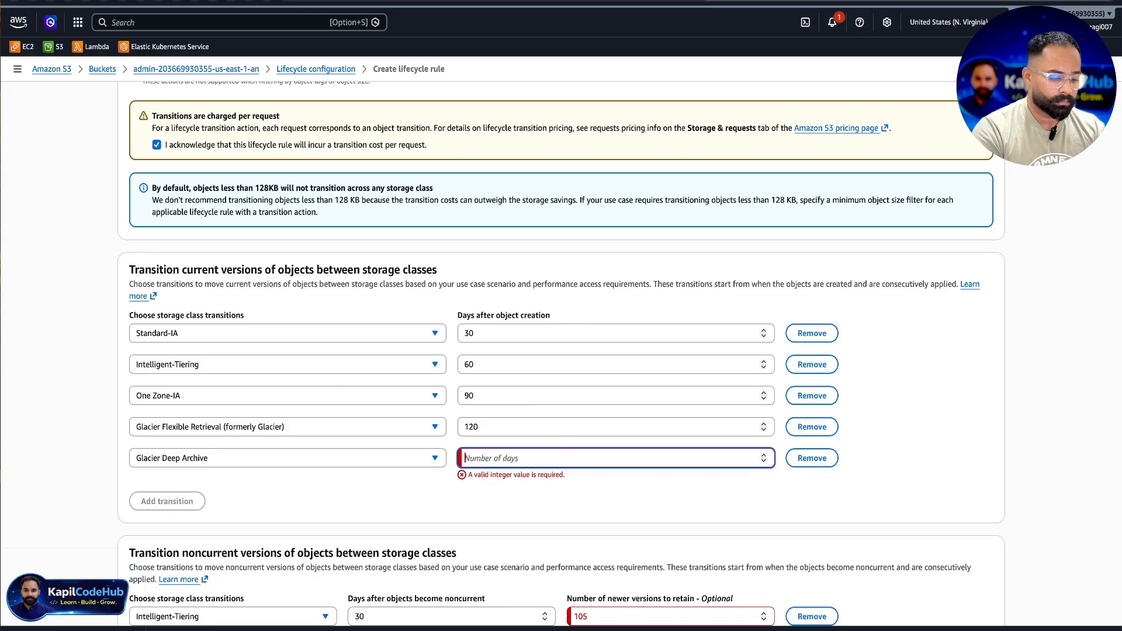
pyautogui.write('36')
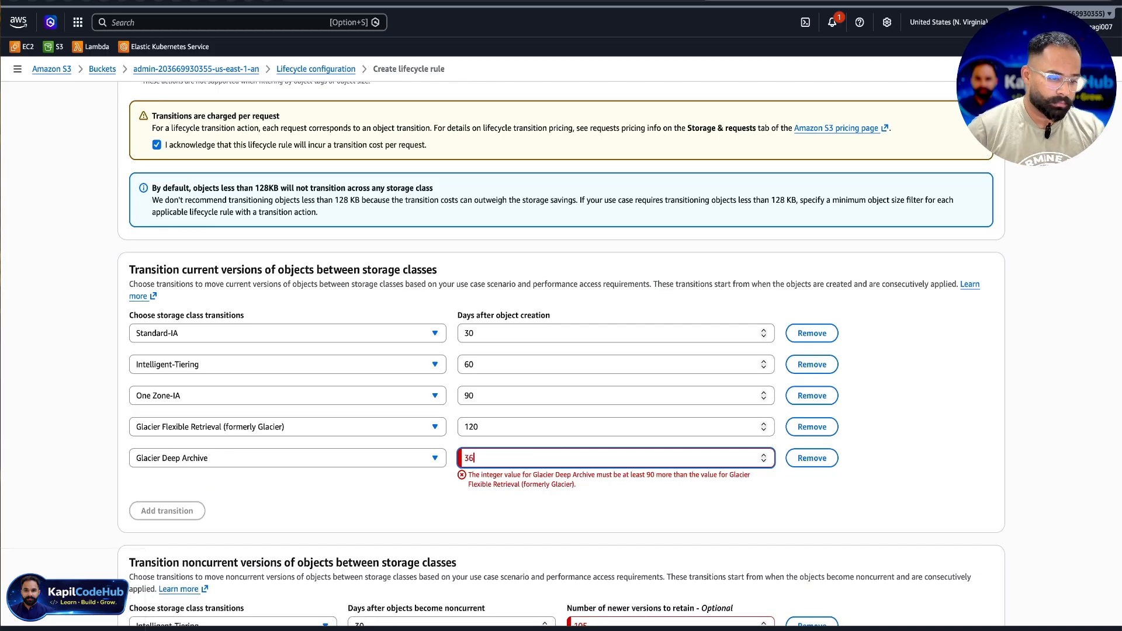
pyautogui.write('5')
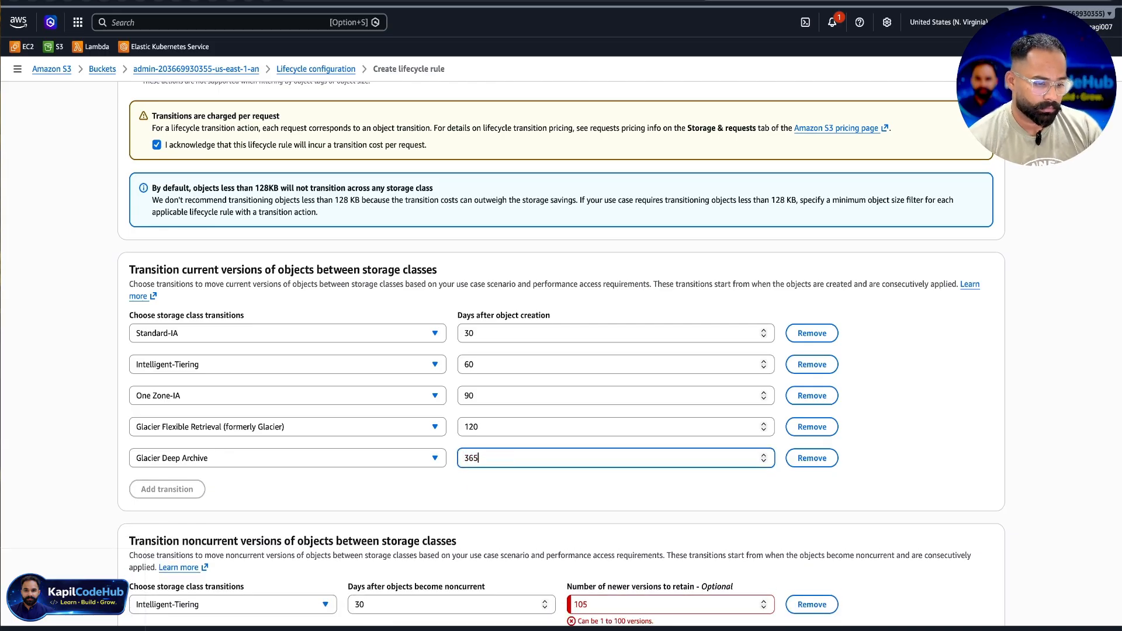
# Set the newer versions to retain for the noncurrent Intelligent-Tiering transition to 100.
pyautogui.scroll(-3, 653, 522)
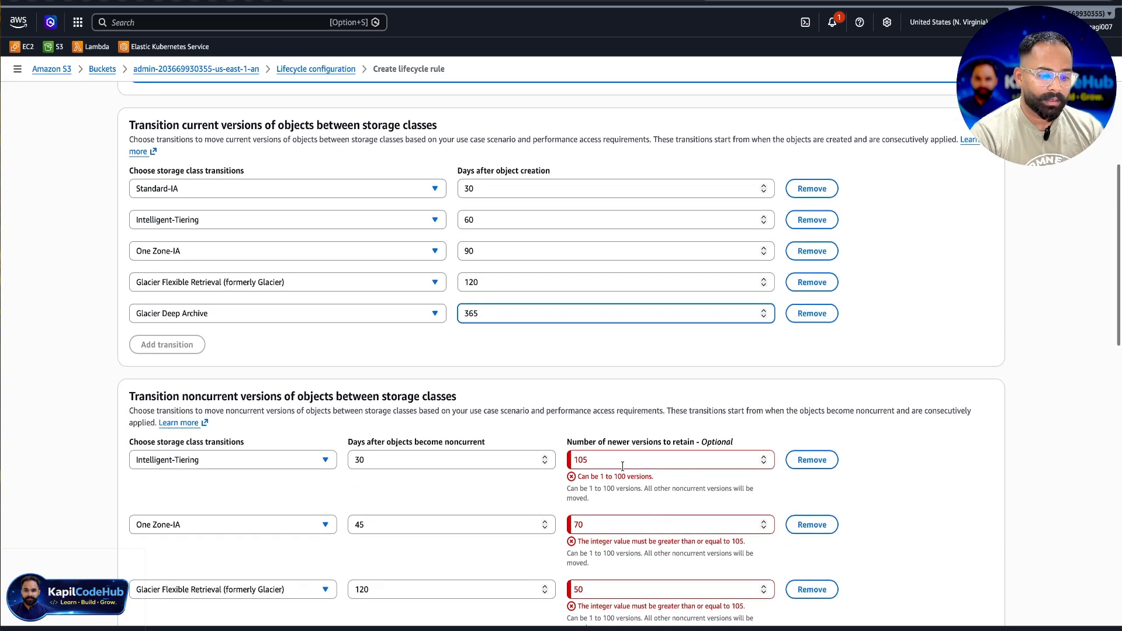
pyautogui.click(622, 465)
pyautogui.doubleClick(622, 466)
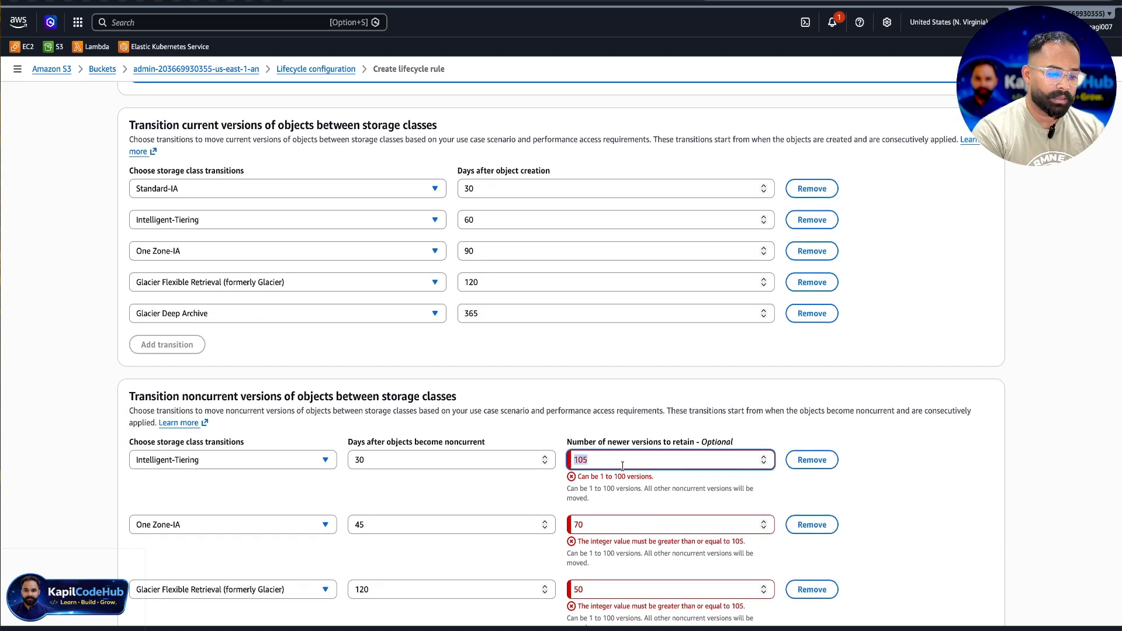
pyautogui.write('10')
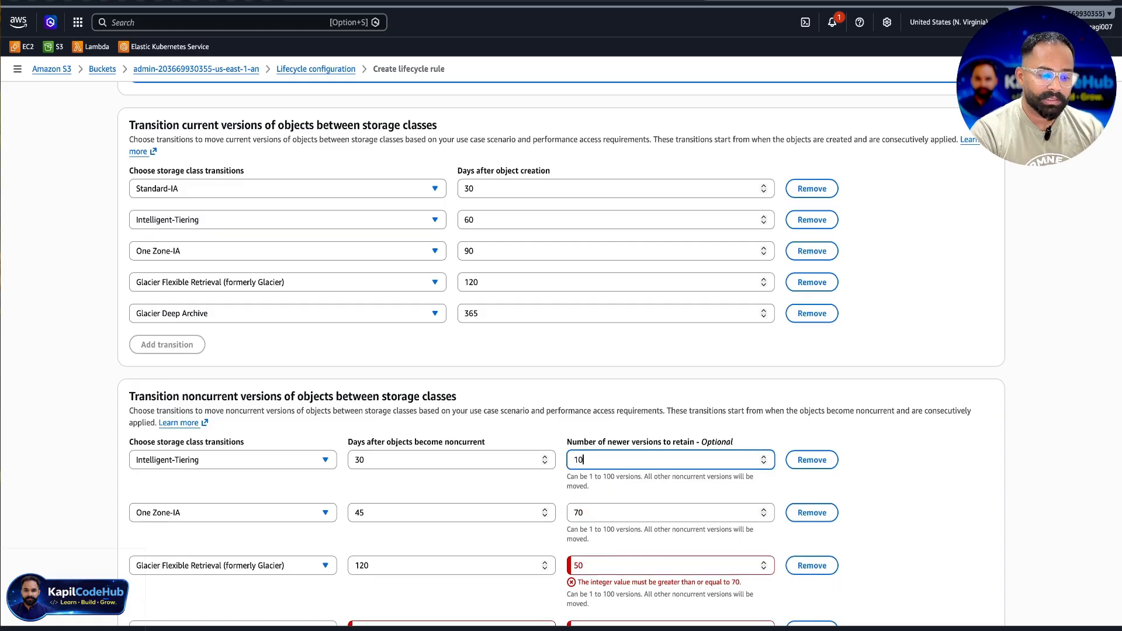
pyautogui.write('0')
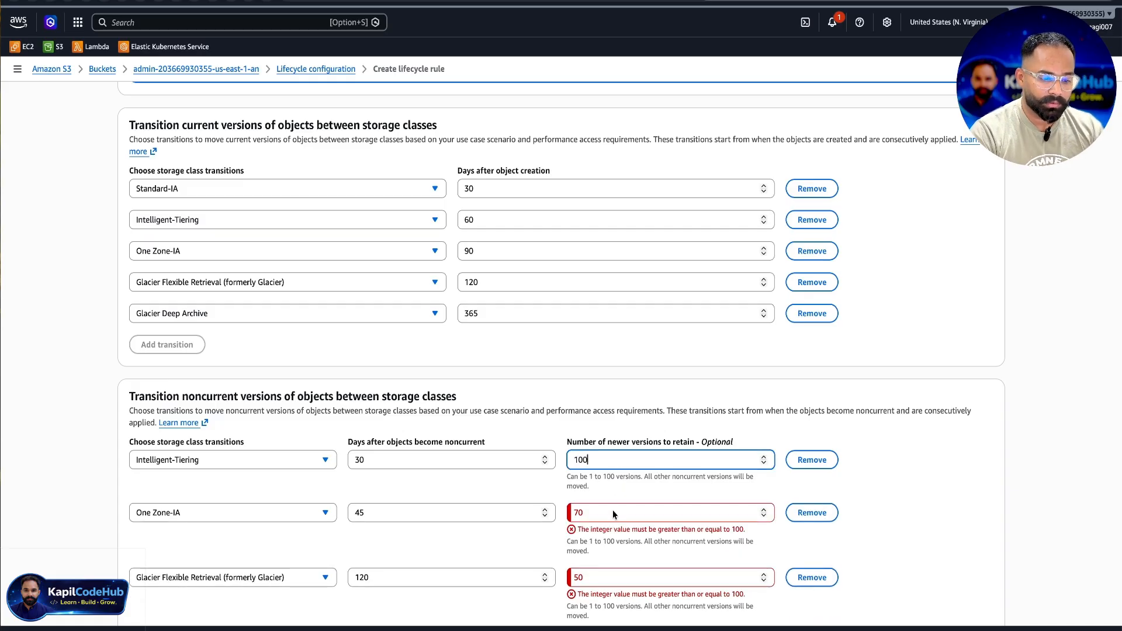
# Set the newer versions to retain for the noncurrent One Zone-IA transition to 105.
pyautogui.click(613, 512)
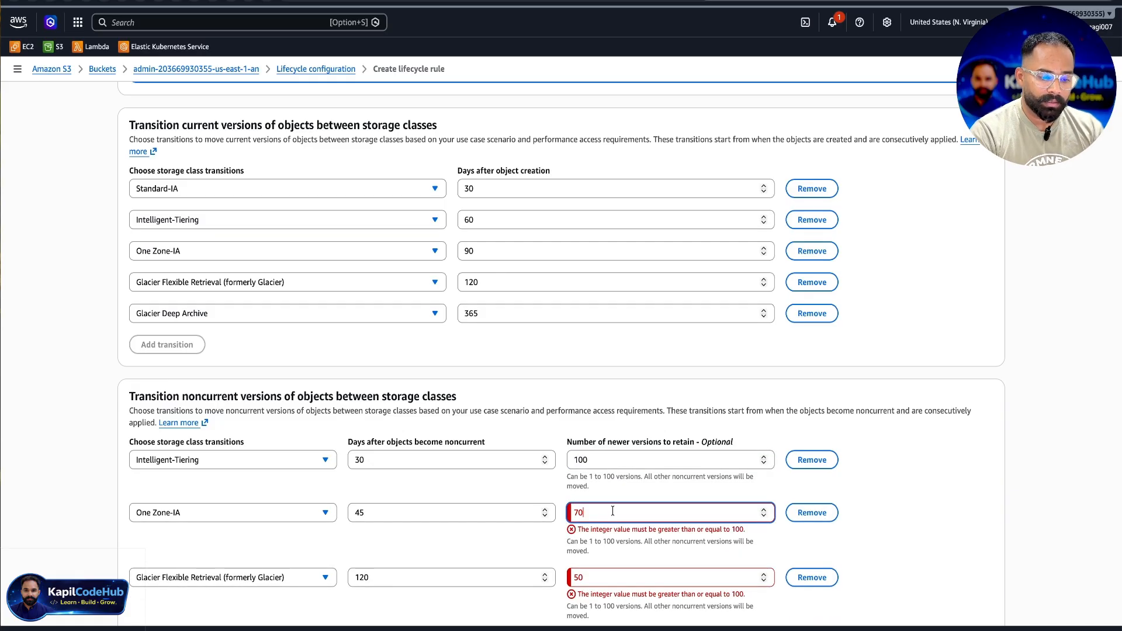
pyautogui.press('BackSpace')
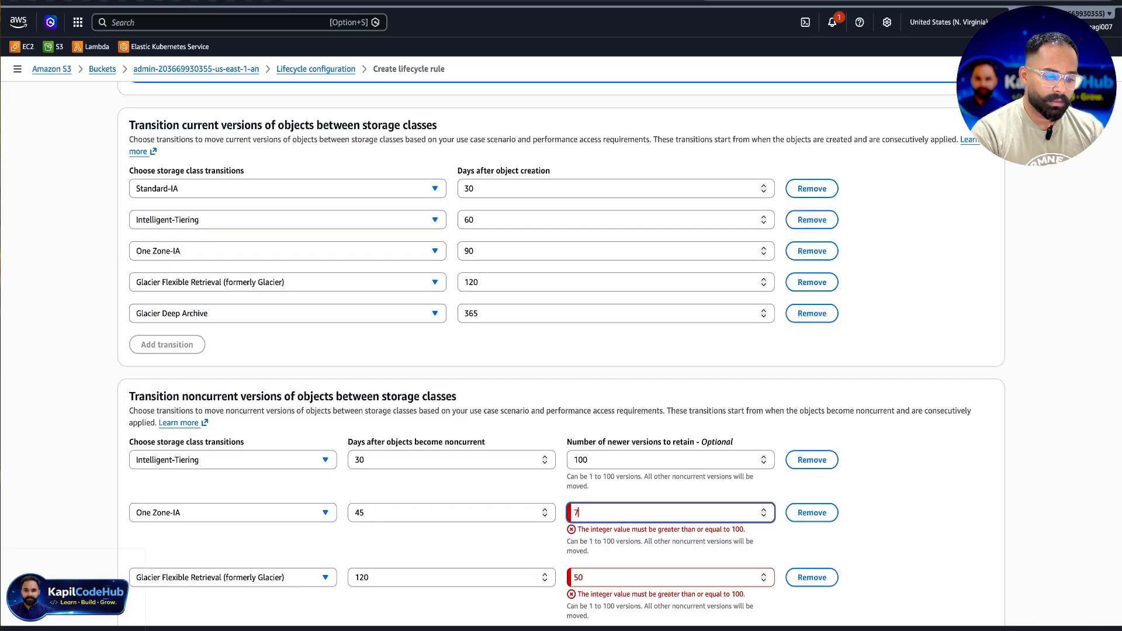
pyautogui.press('BackSpace')
pyautogui.write('105')
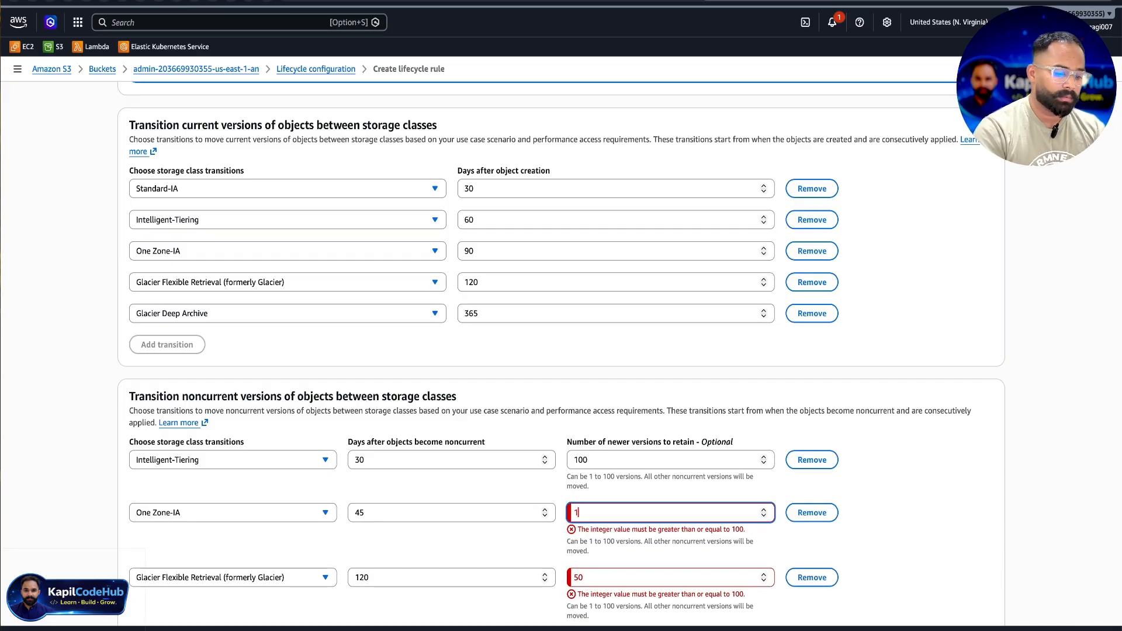
# Try setting the newer versions to retain for the noncurrent One Zone-IA transition to 100.
pyautogui.scroll(-1, 561, 351)
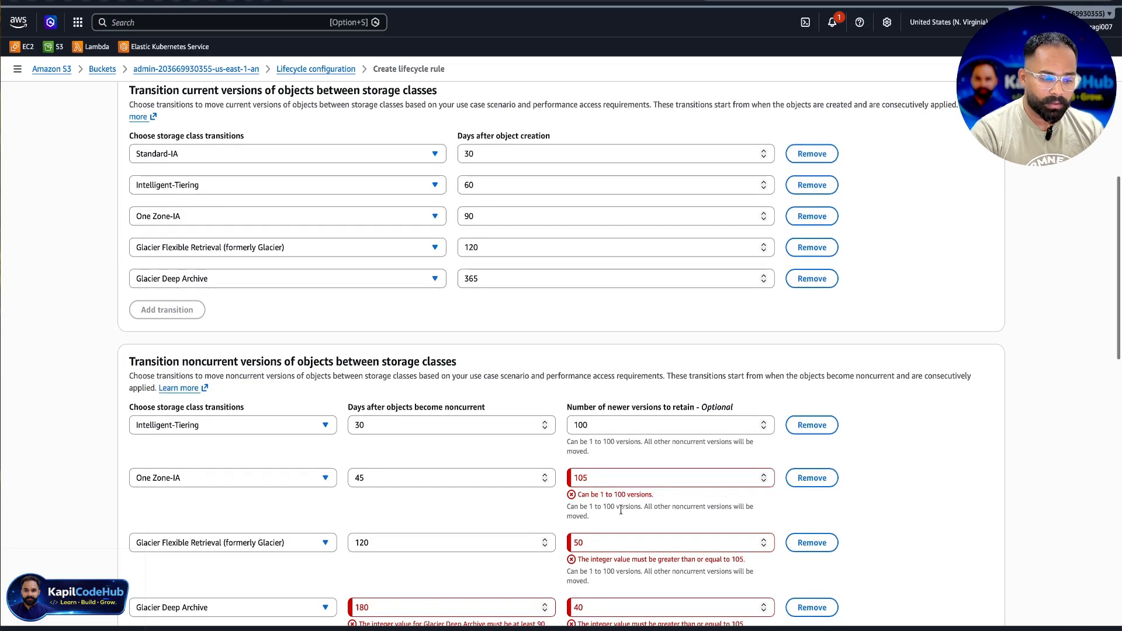
pyautogui.click(617, 481)
pyautogui.press('BackSpace')
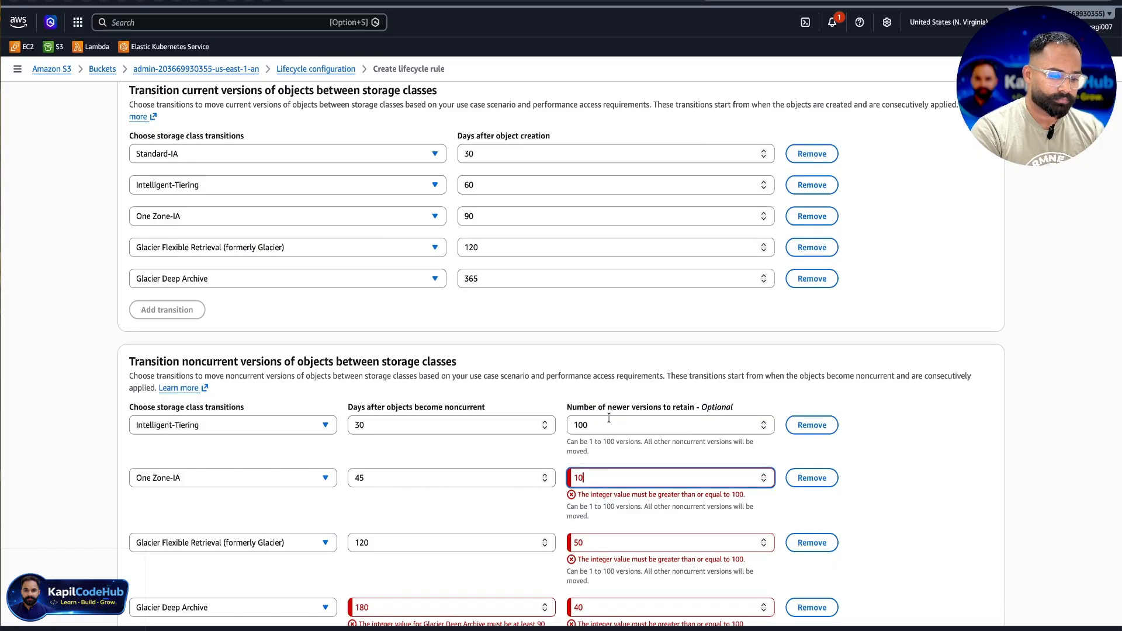
pyautogui.write('0')
# Try setting the newer versions to retain for the noncurrent Intelligent-Tiering transition to 80.
pyautogui.click(605, 423)
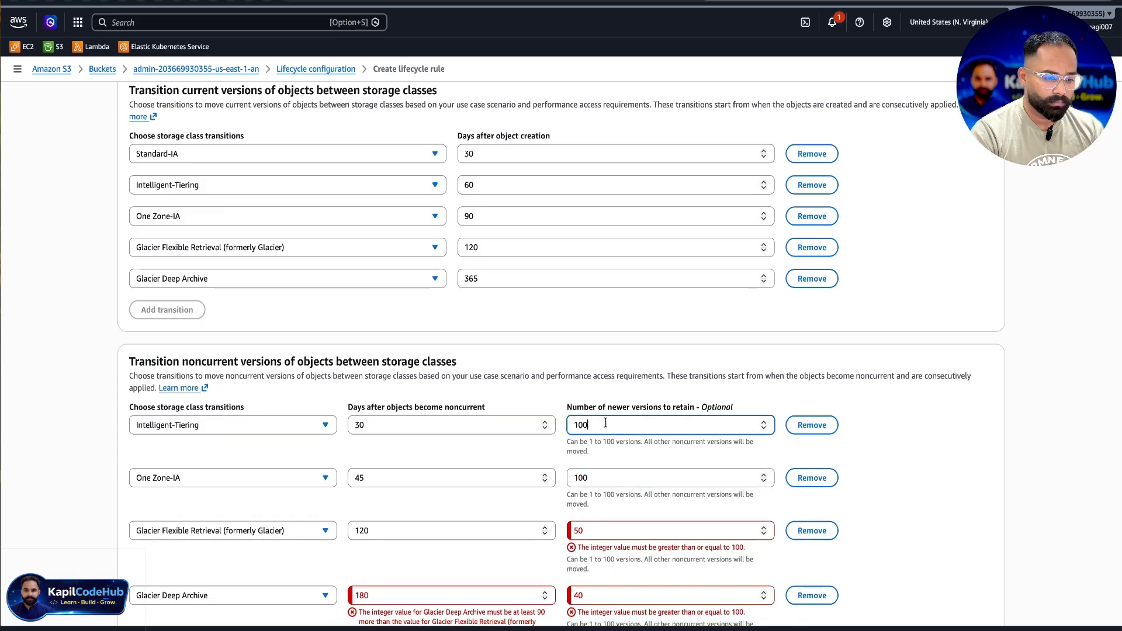
pyautogui.press('BackSpace')
pyautogui.press('BackSpace')
pyautogui.press('BackSpace')
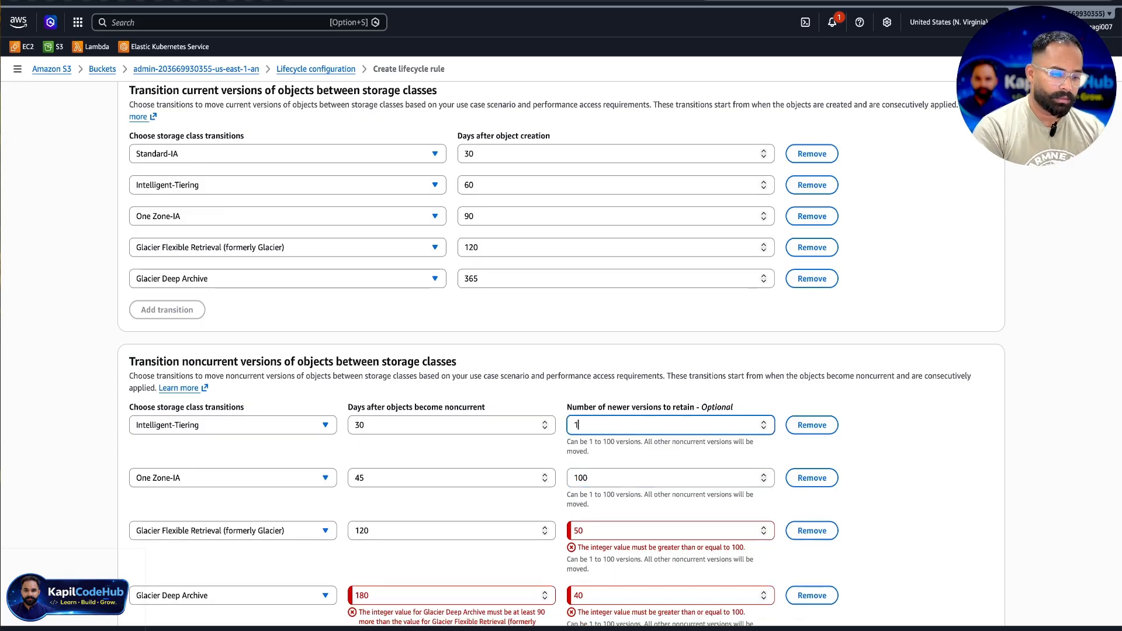
pyautogui.write('80')
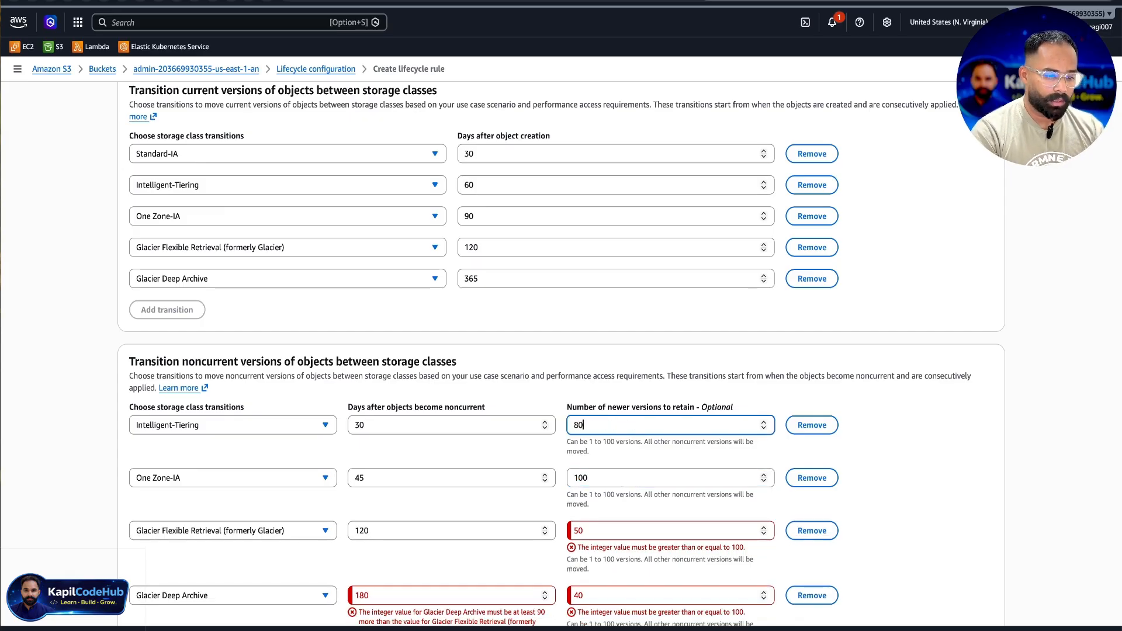
# Set the newer versions to retain for the noncurrent Intelligent-Tiering transition to 30.
pyautogui.press('BackSpace')
pyautogui.press('BackSpace')
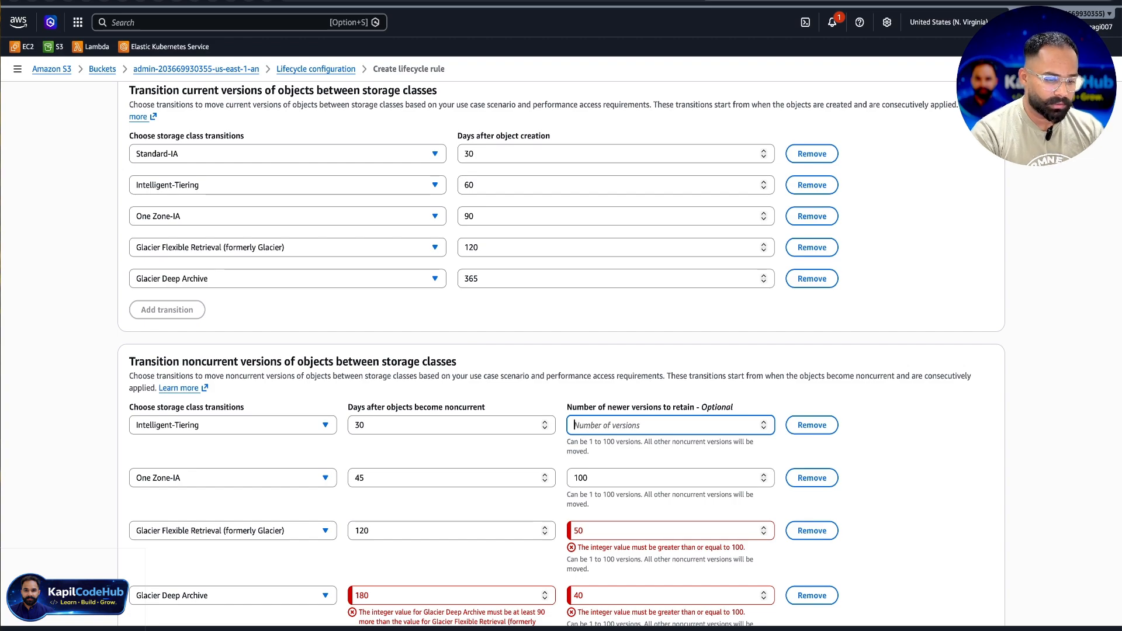
pyautogui.write('30')
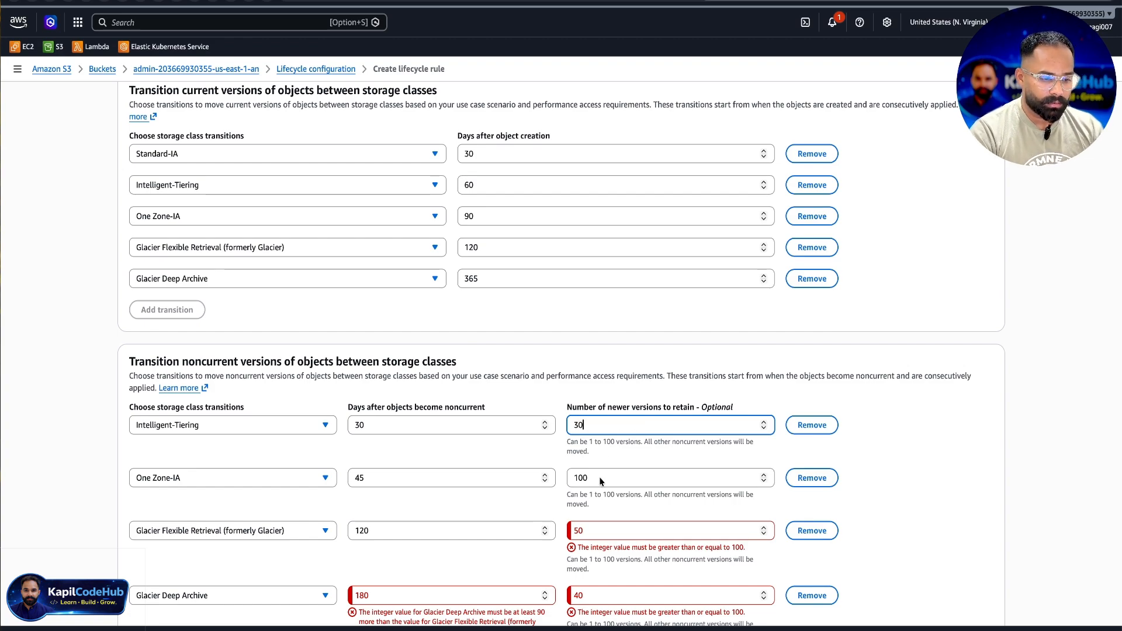
# Try setting the newer versions to retain for the noncurrent One Zone-IA transition to 60.
pyautogui.doubleClick(599, 478)
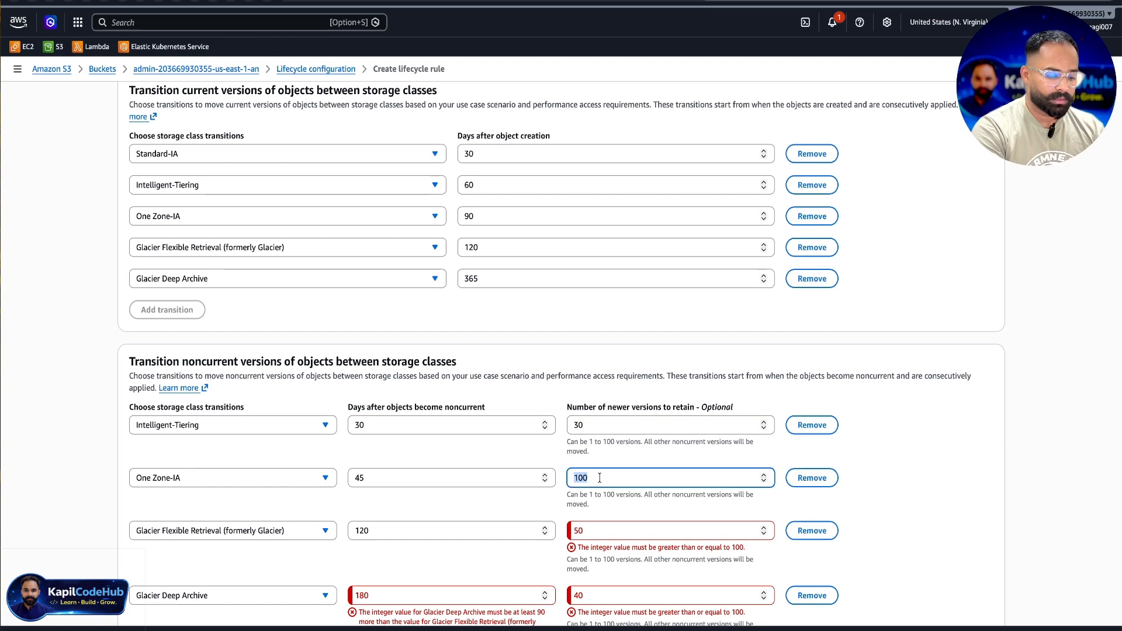
pyautogui.write('60')
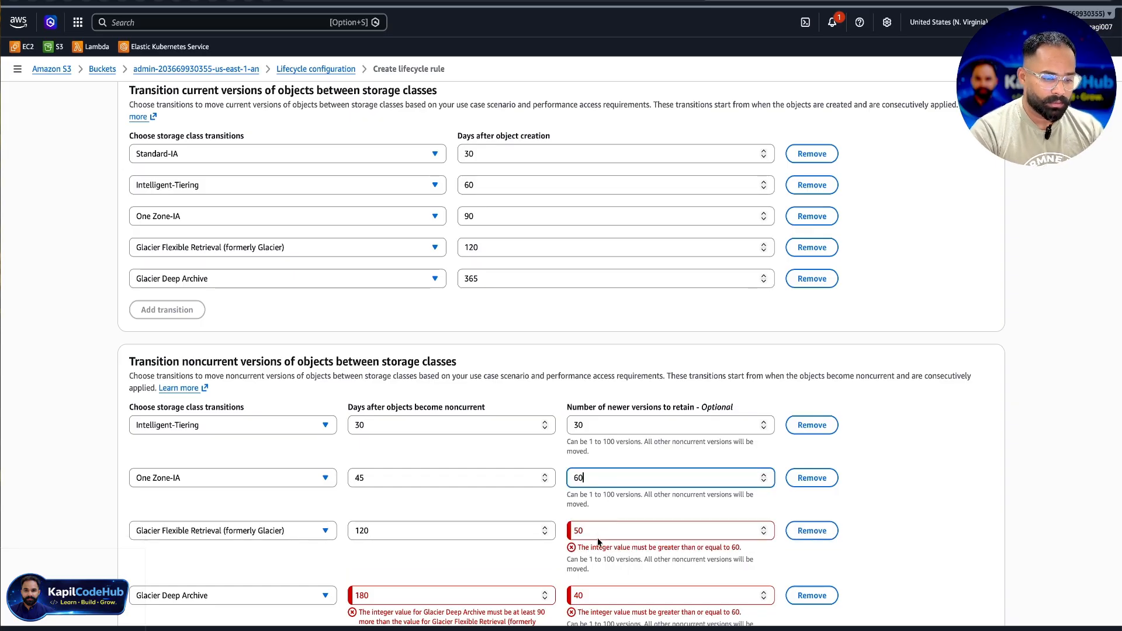
pyautogui.doubleClick(598, 535)
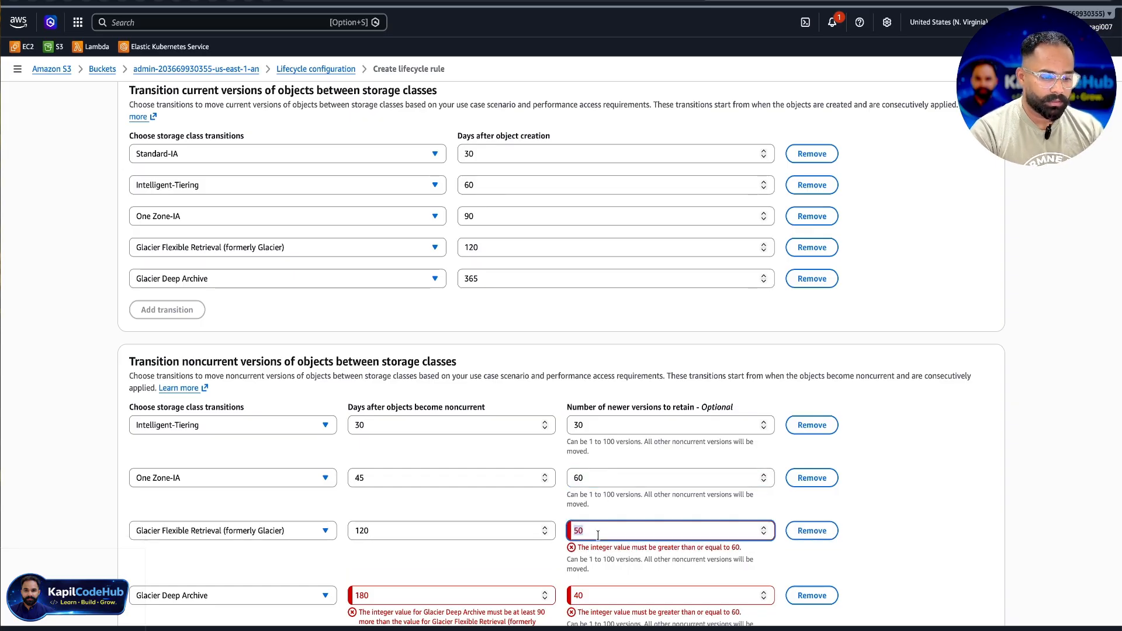
# Set the newer versions to retain for the noncurrent One Zone-IA transition to 45.
pyautogui.click(583, 478)
pyautogui.doubleClick(583, 478)
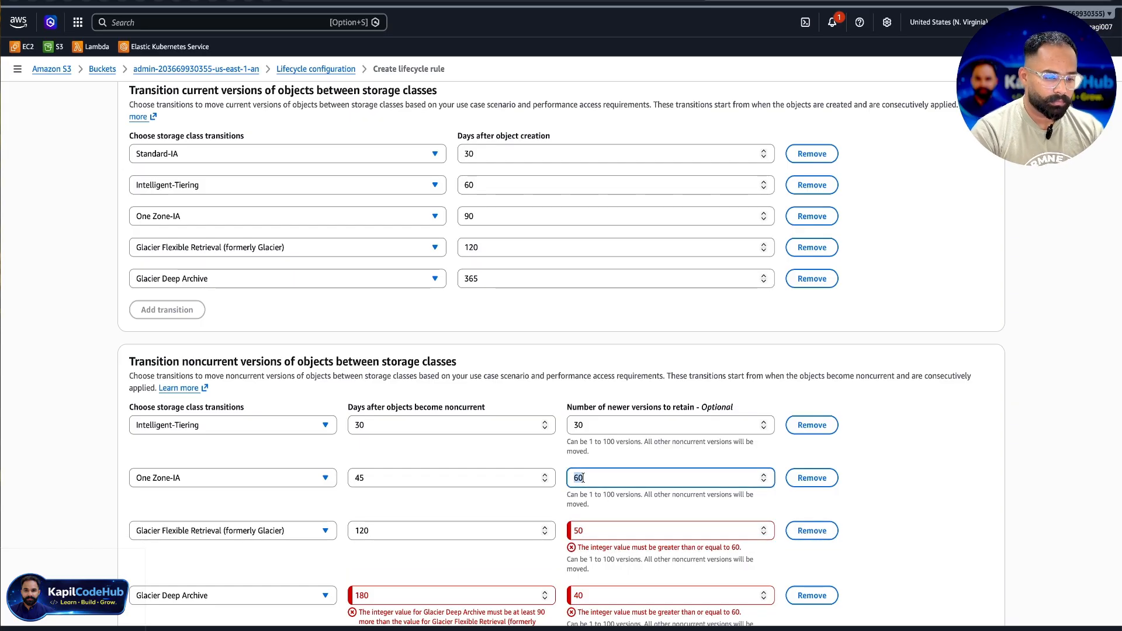
pyautogui.write('45')
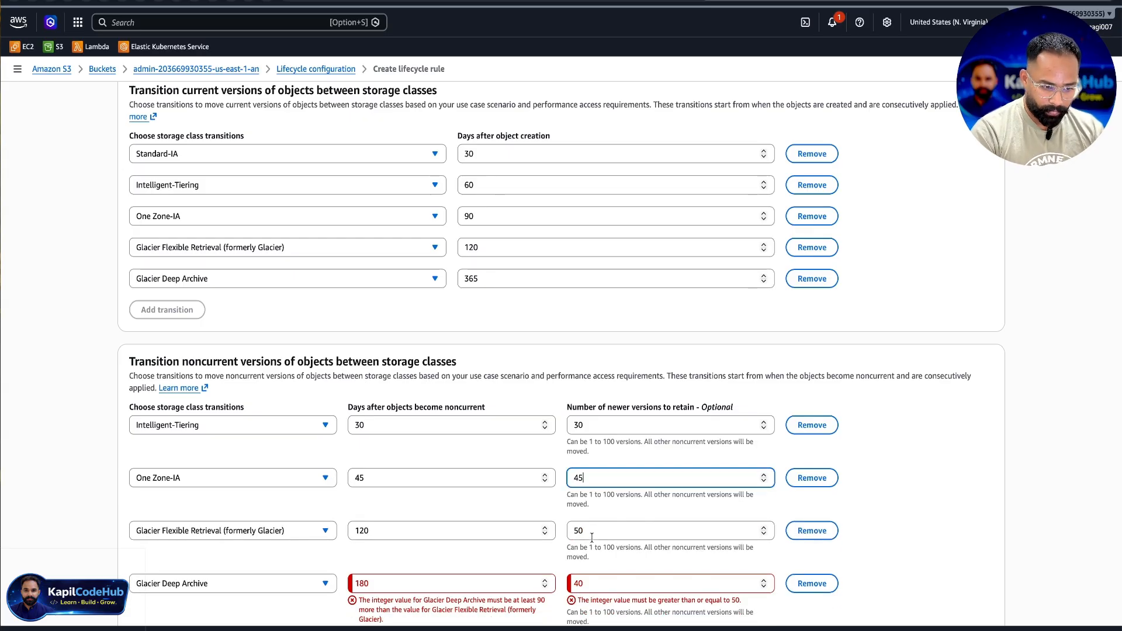
# Set the newer versions to retain for the noncurrent Glacier Flexible Retrieval transition to 60.
pyautogui.click(591, 537)
pyautogui.doubleClick(590, 527)
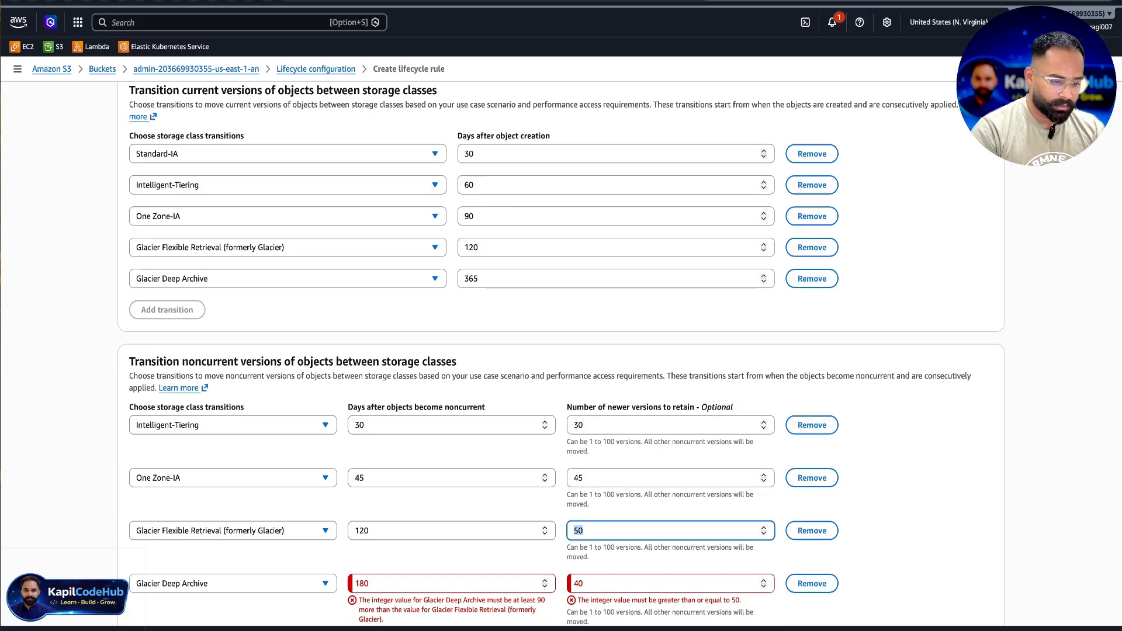
pyautogui.press('BackSpace')
pyautogui.write('60')
# Set the newer versions to retain for the noncurrent Glacier Deep Archive transition to 90.
pyautogui.scroll(-2, 589, 517)
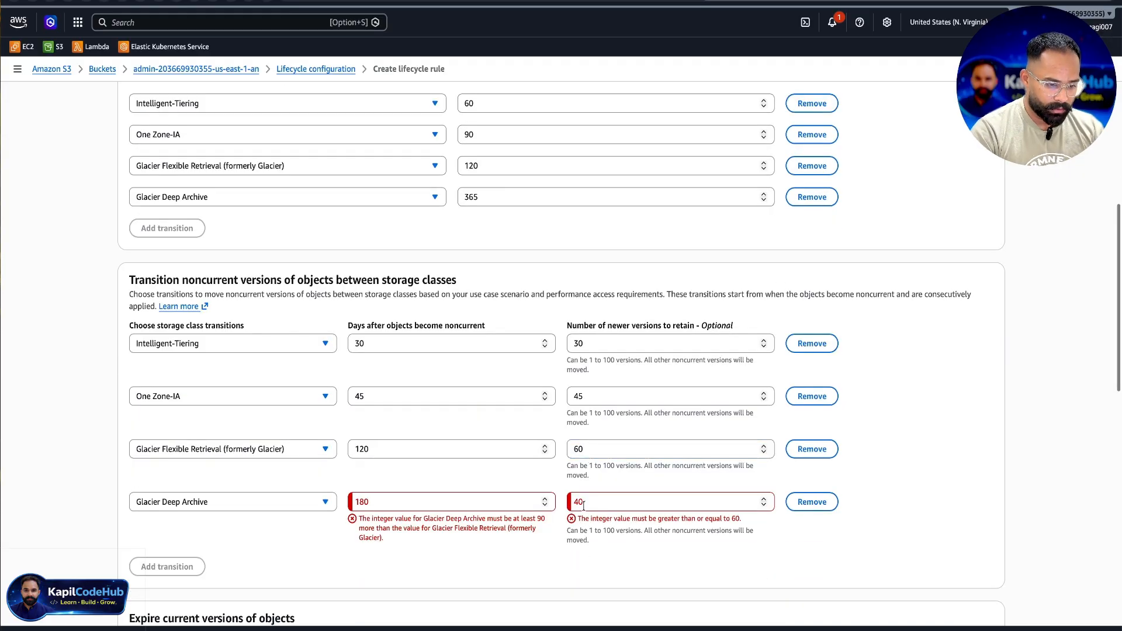
pyautogui.click(584, 506)
pyautogui.doubleClick(584, 506)
pyautogui.press('BackSpace')
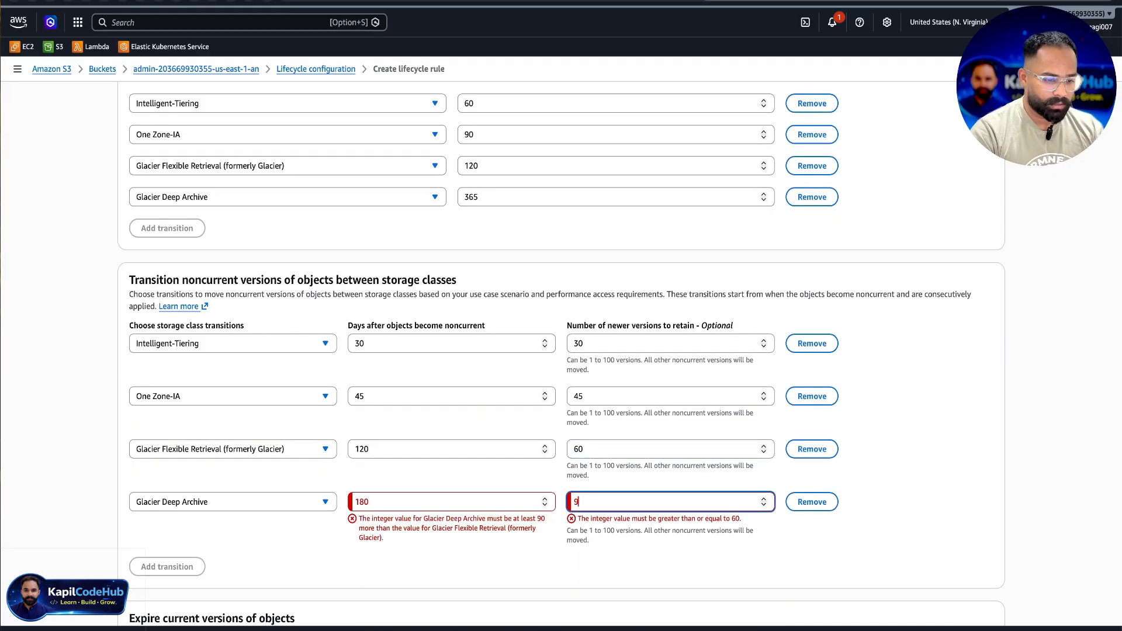
pyautogui.write('90')
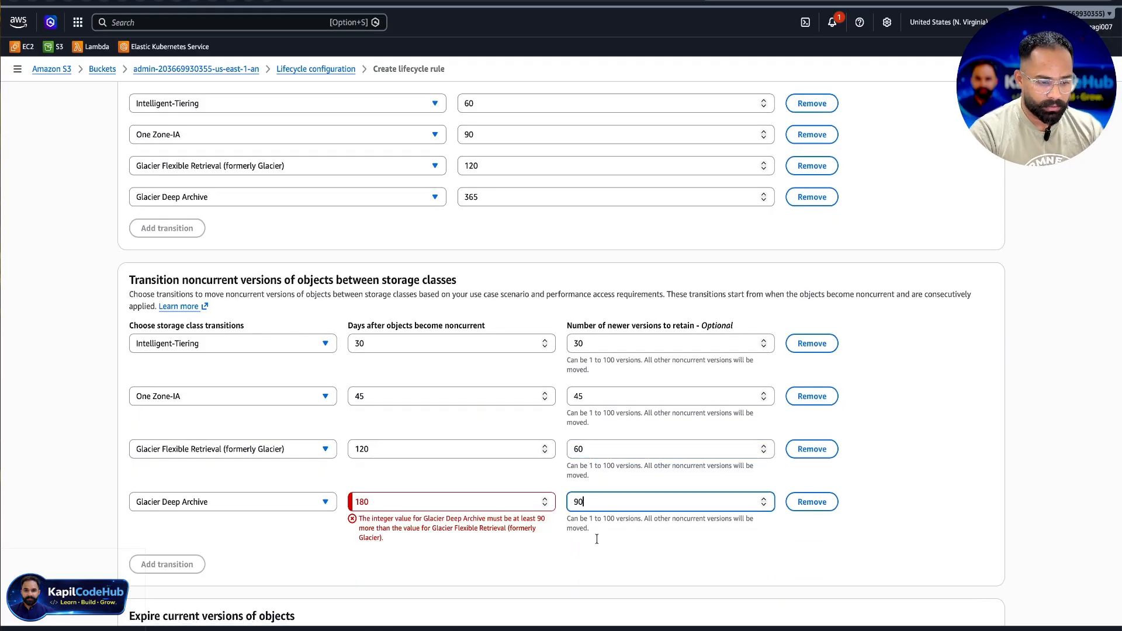
# Set the noncurrent Glacier Deep Archive transition to 360 days after objects become noncurrent.
pyautogui.doubleClick(498, 504)
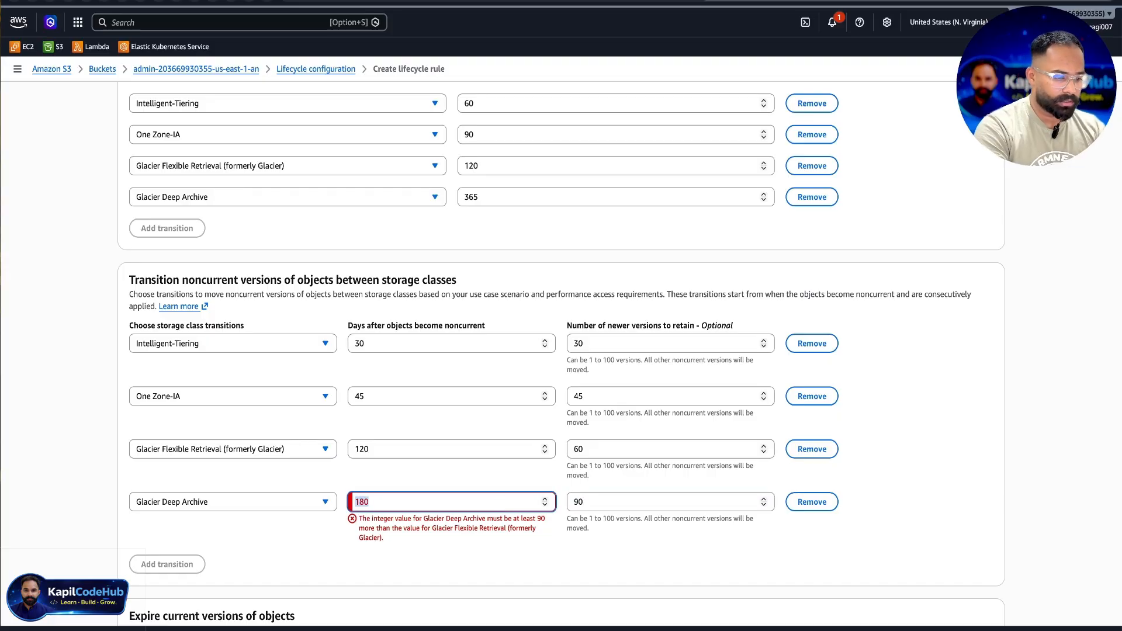
pyautogui.write('365')
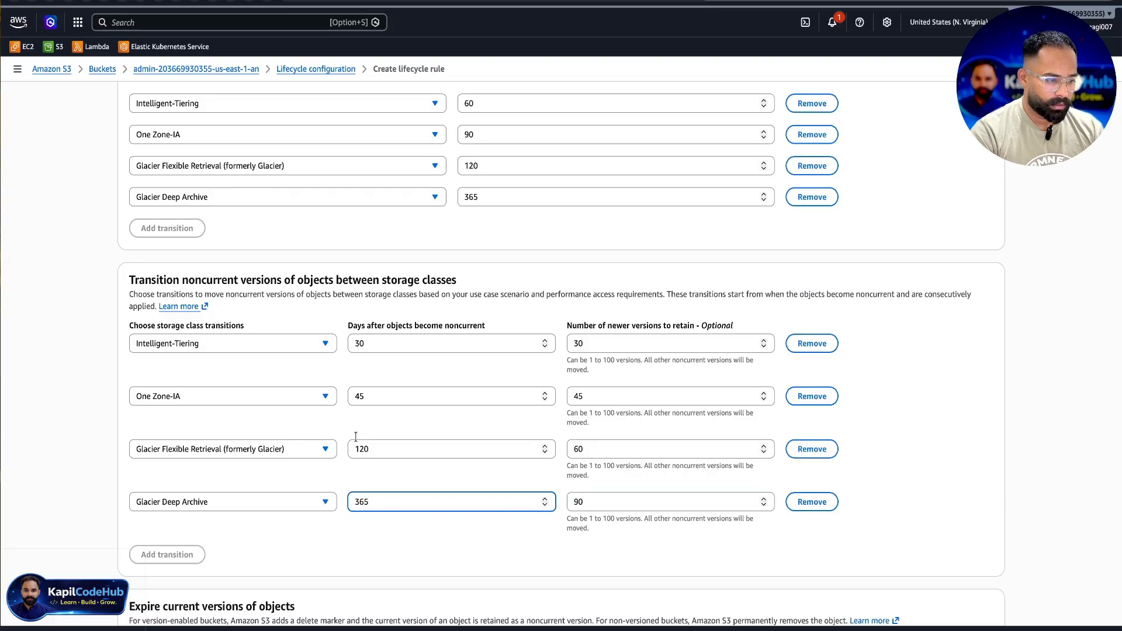
pyautogui.scroll(1, 355, 436)
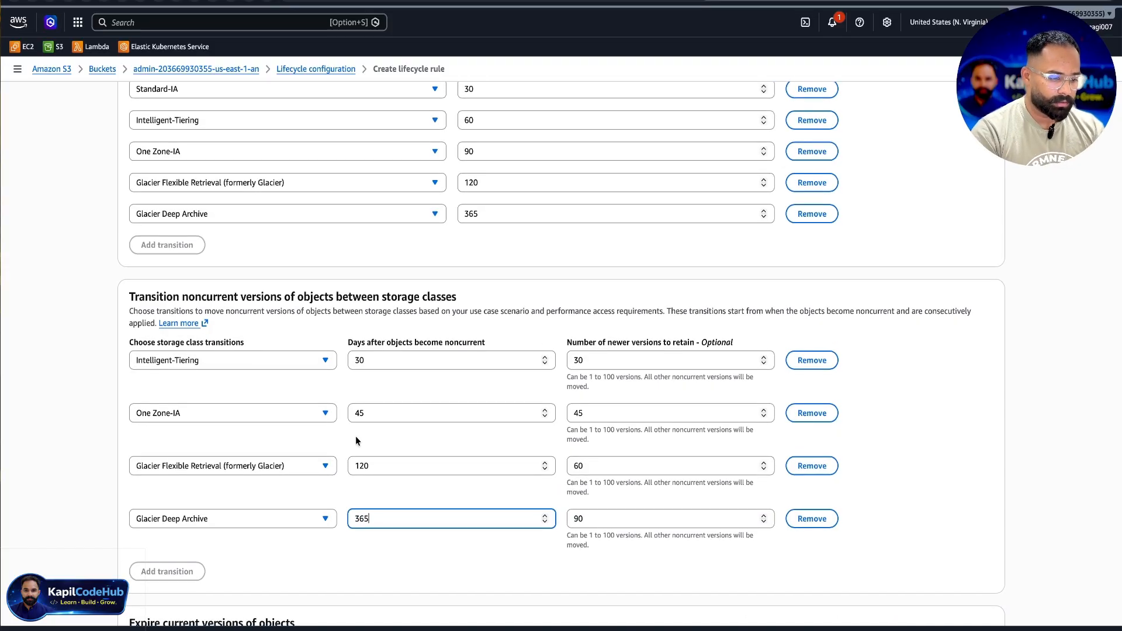
pyautogui.press('BackSpace')
pyautogui.write('0')
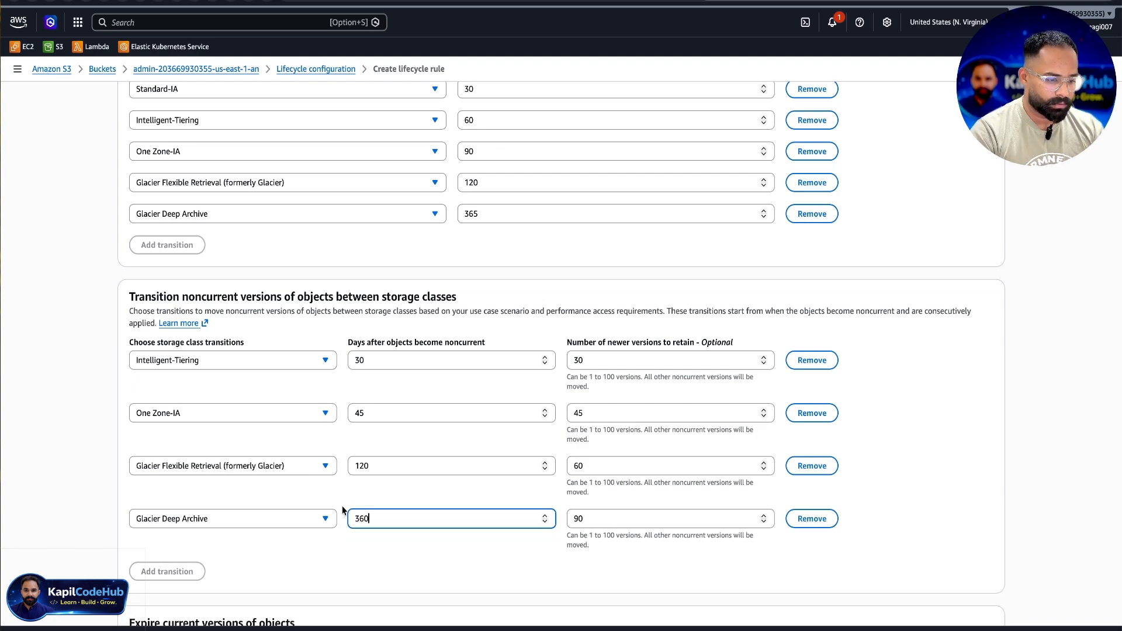
# Set the expiration of current object versions to 450 days after object creation.
pyautogui.scroll(-2, 349, 544)
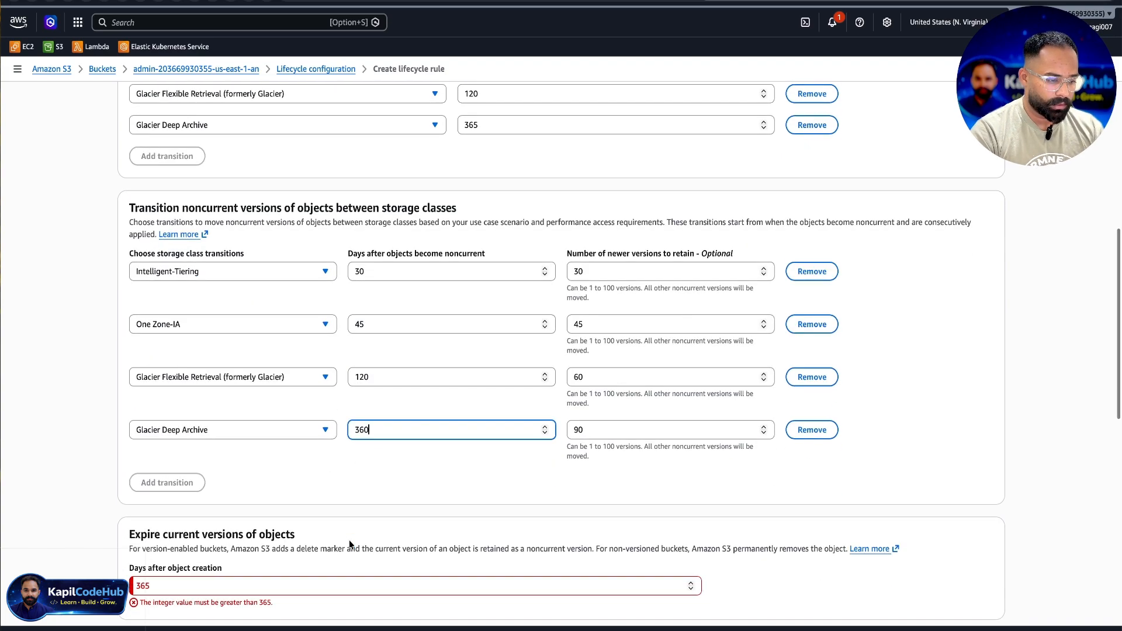
pyautogui.scroll(3, 349, 544)
pyautogui.scroll(-3, 349, 544)
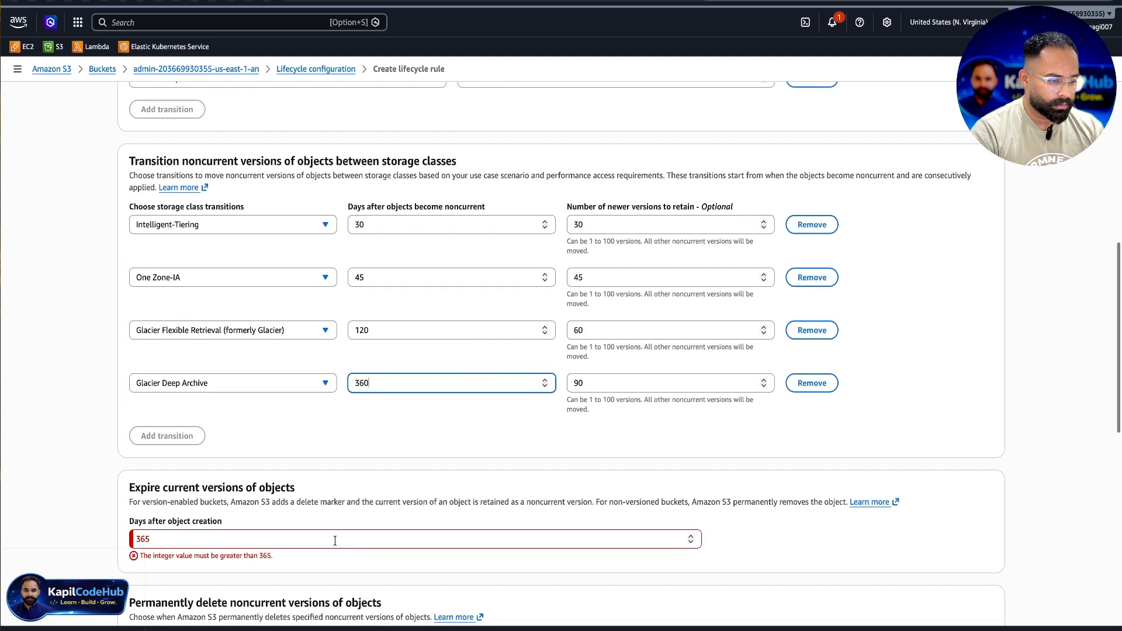
pyautogui.doubleClick(334, 539)
pyautogui.press('BackSpace')
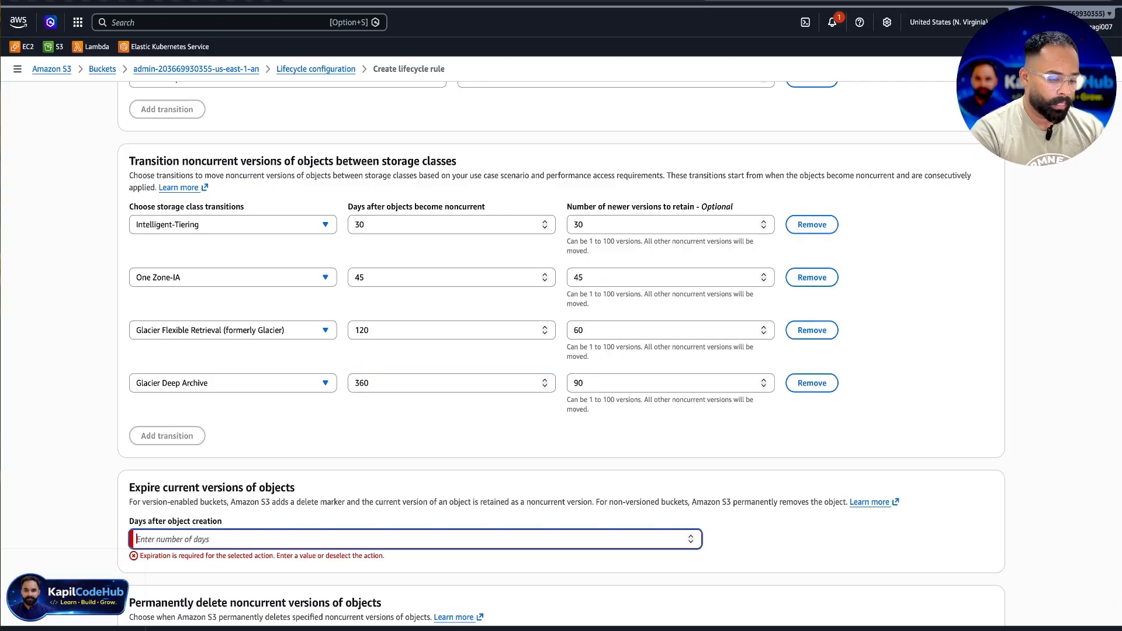
pyautogui.write('4')
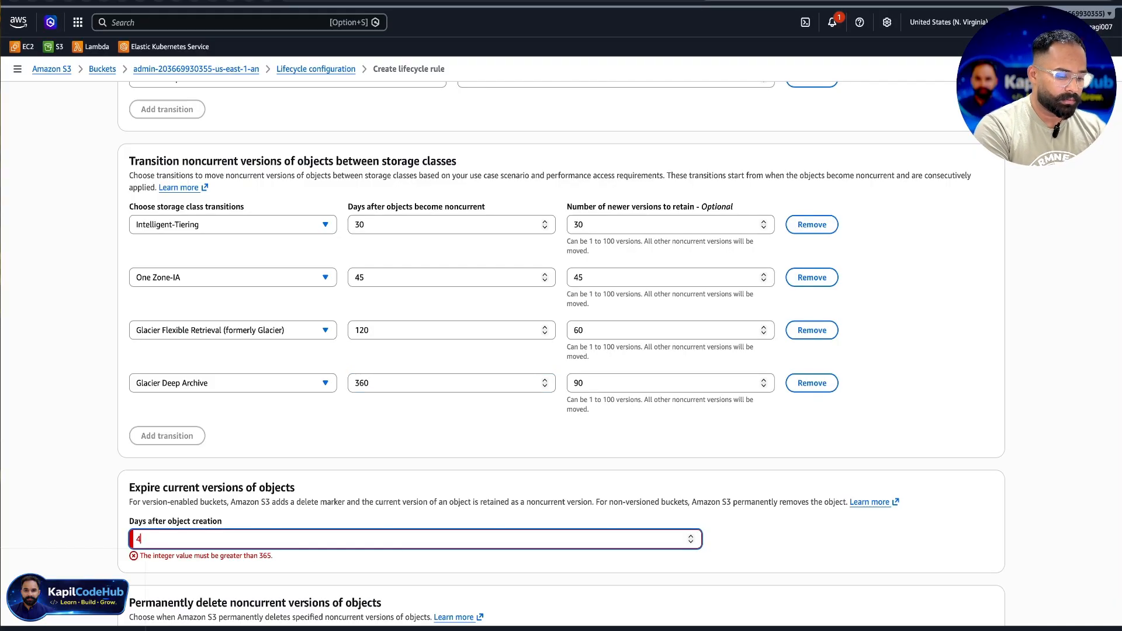
pyautogui.press('BackSpace')
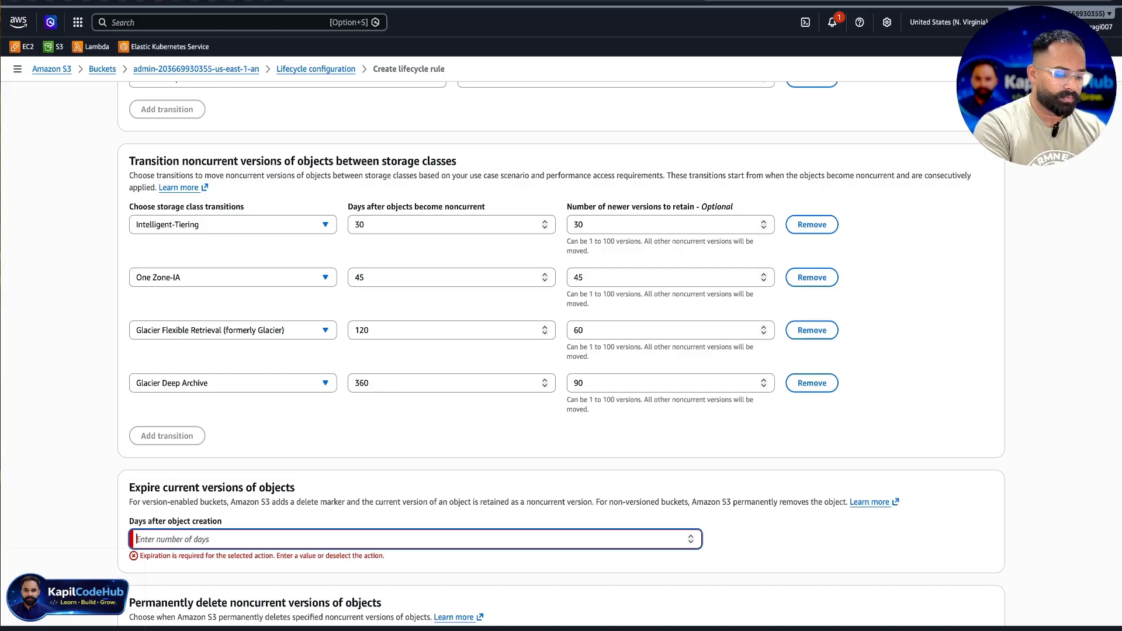
pyautogui.write('450')
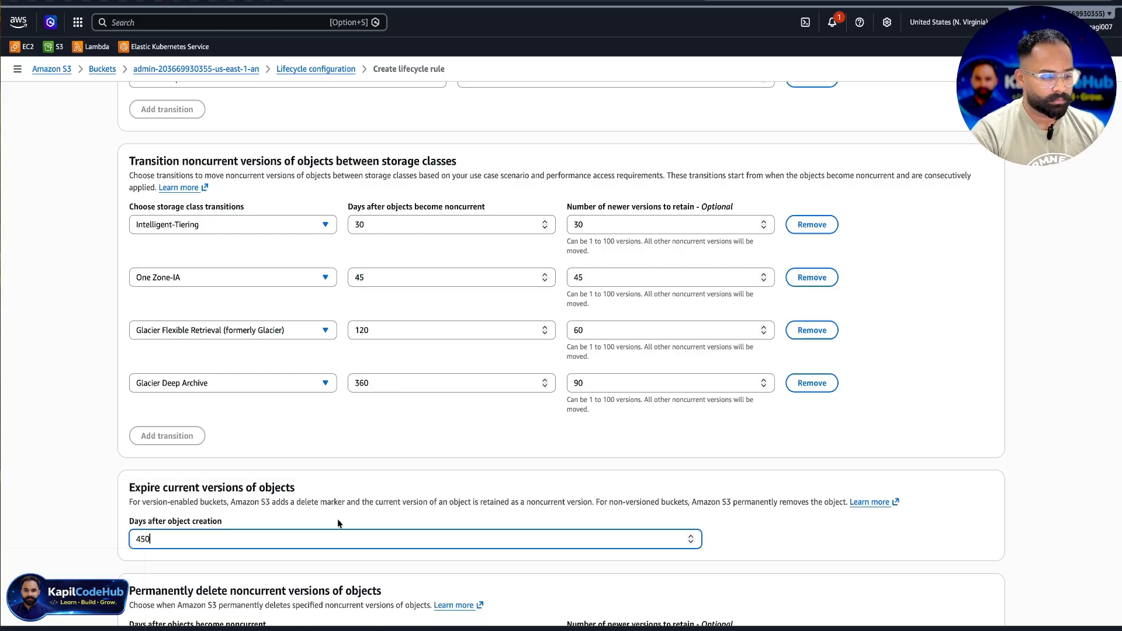
# Set the newer versions to retain for the permanent deletion of noncurrent versions to 90.
pyautogui.scroll(-3, 338, 523)
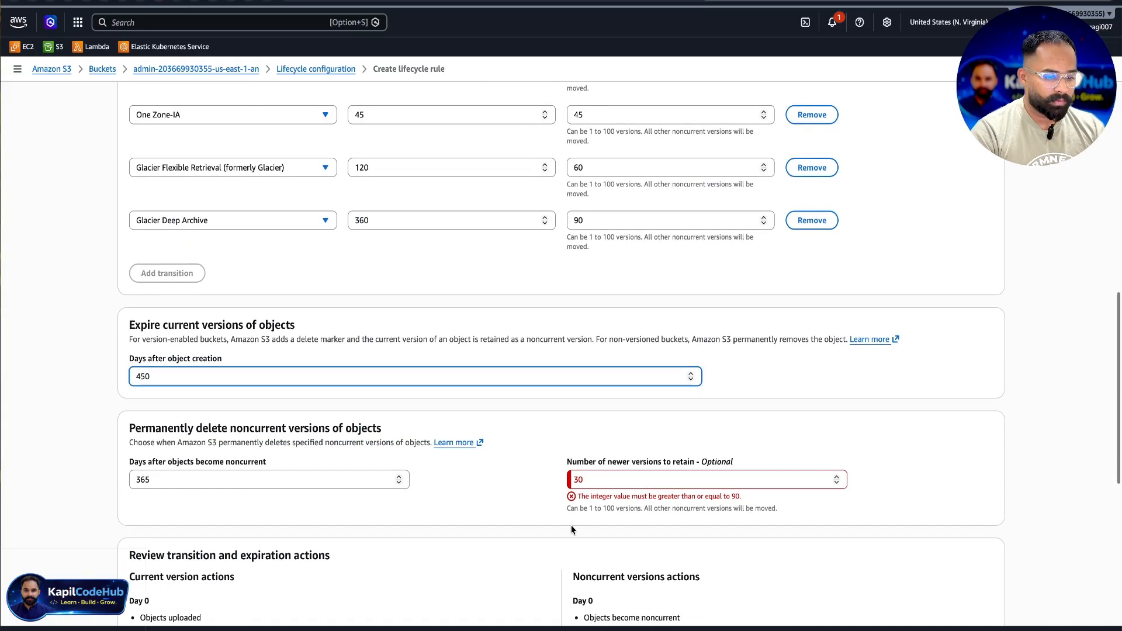
pyautogui.click(602, 479)
pyautogui.press('BackSpace')
pyautogui.press('BackSpace')
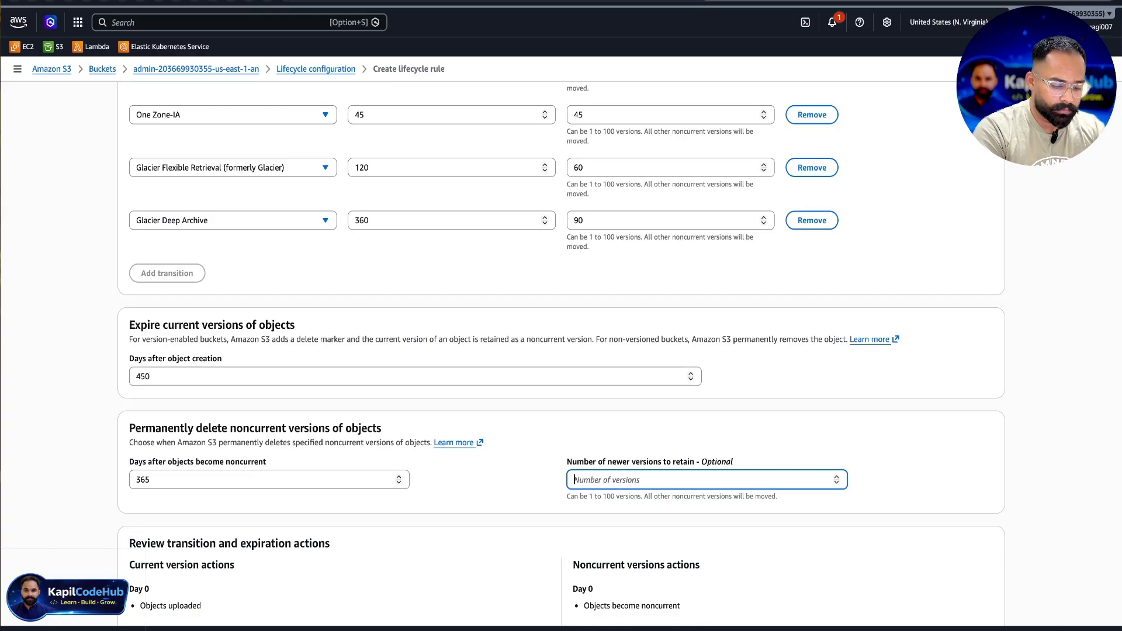
pyautogui.write('90')
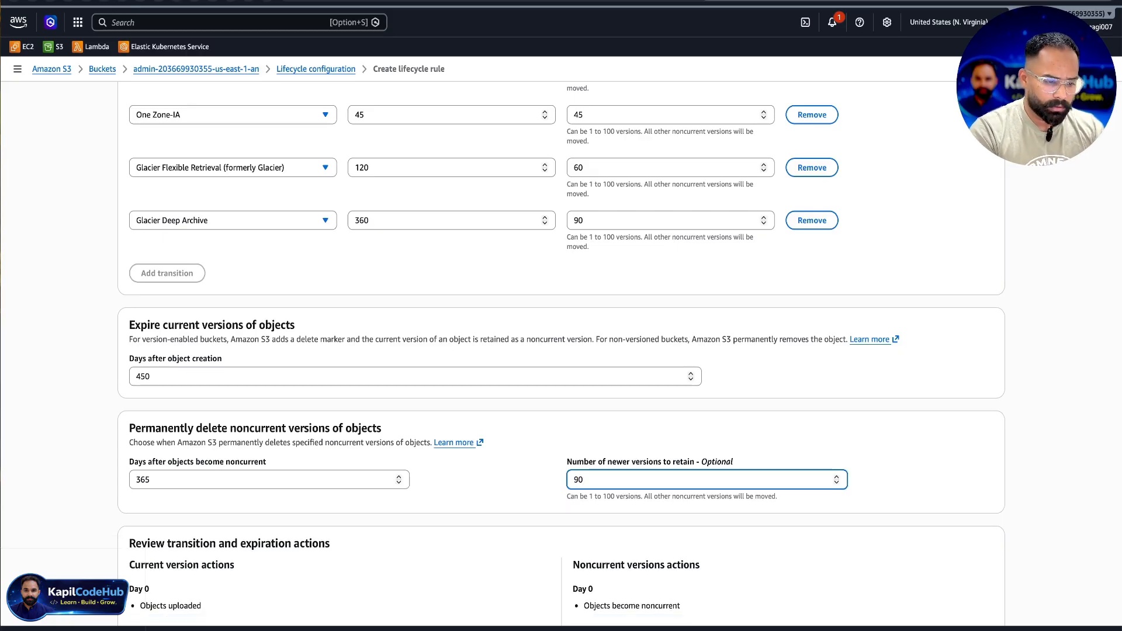
# Try setting the newer versions to retain for the permanent deletion of noncurrent versions to 30.
pyautogui.press('BackSpace')
pyautogui.press('BackSpace')
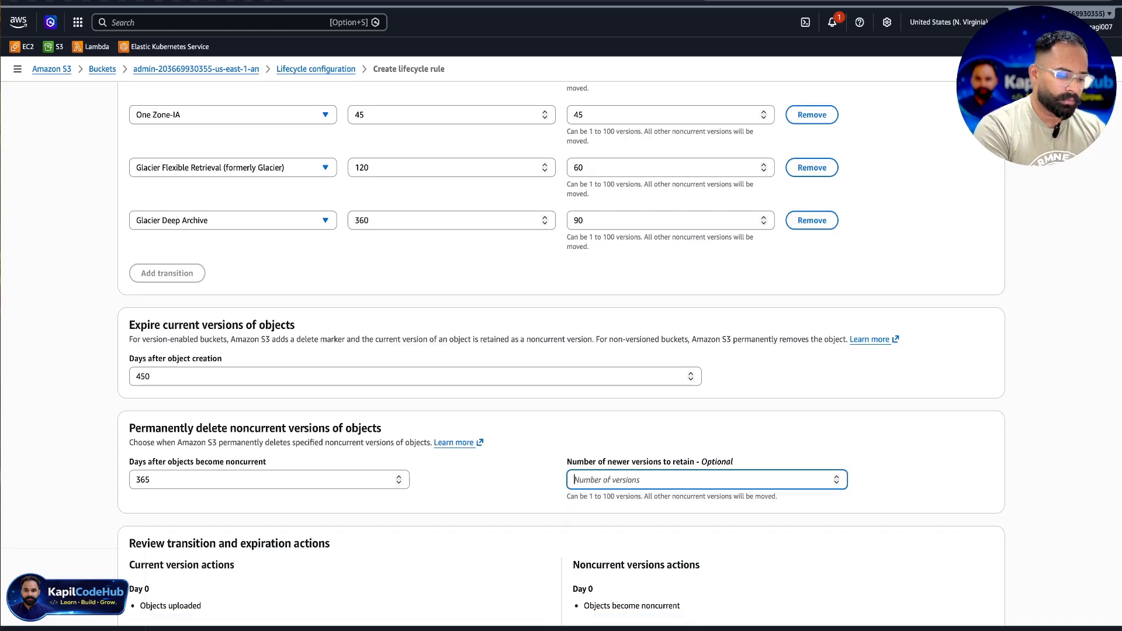
pyautogui.write('30')
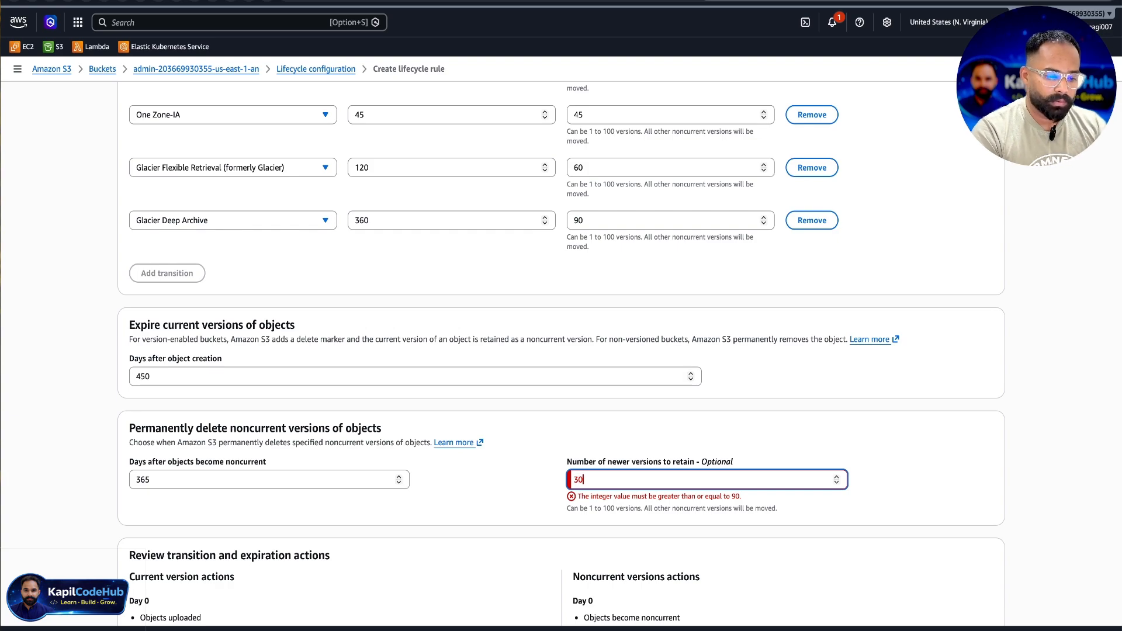
# Set the newer versions to retain for the permanent deletion back to 90.
pyautogui.press('BackSpace')
pyautogui.press('BackSpace')
pyautogui.write('90')
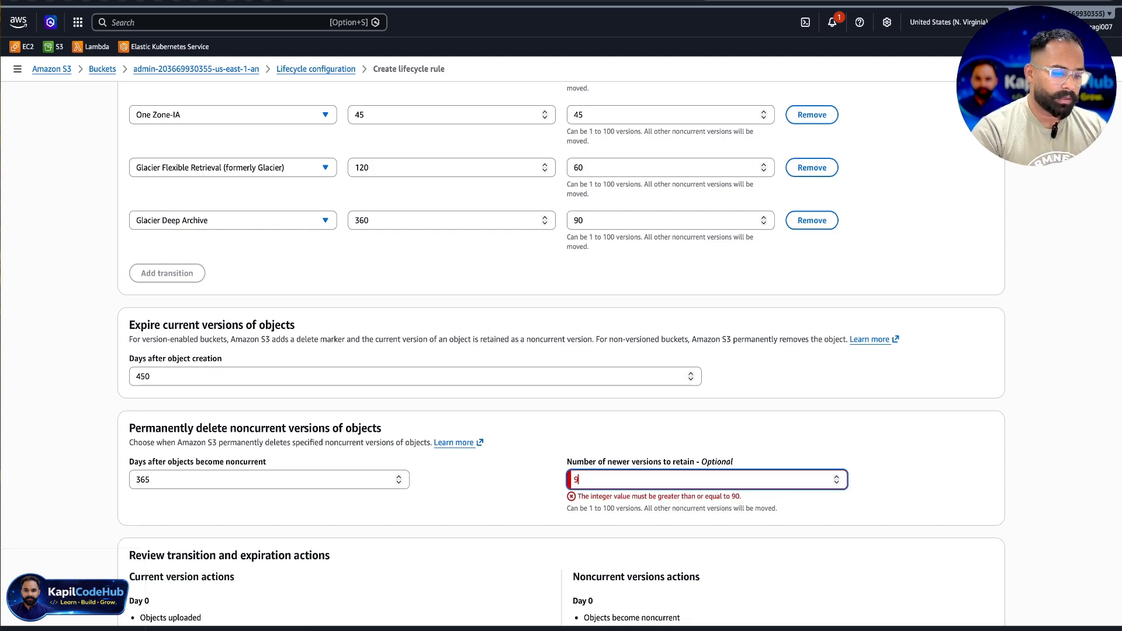
# Review the current and noncurrent version action timelines and create the lifecycle rule.
pyautogui.scroll(-3, 583, 446)
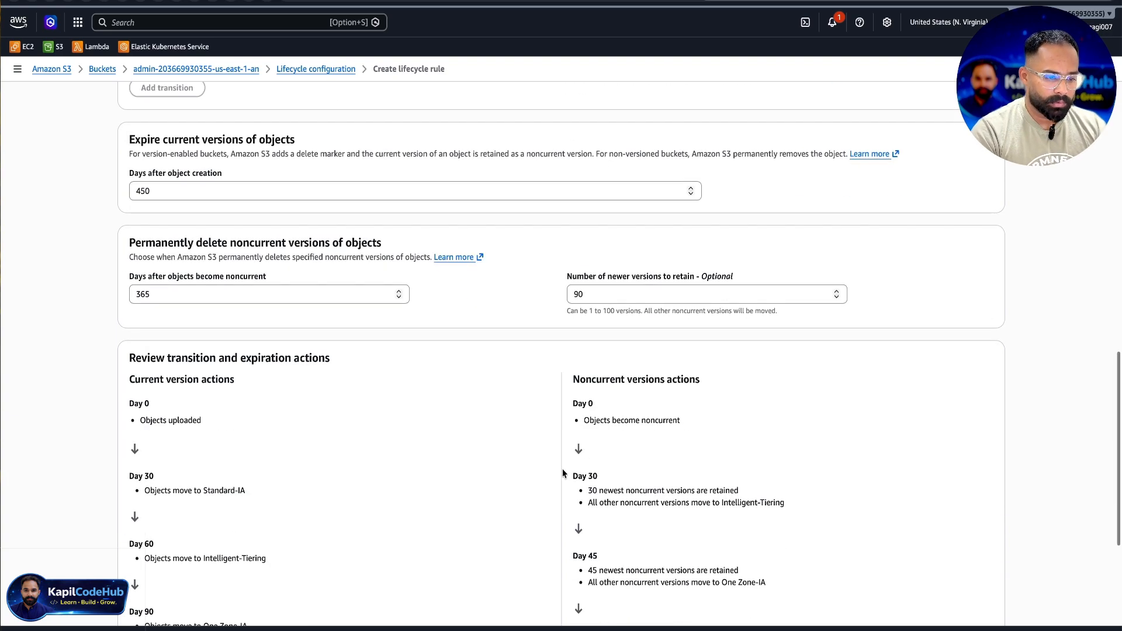
pyautogui.scroll(-5, 564, 471)
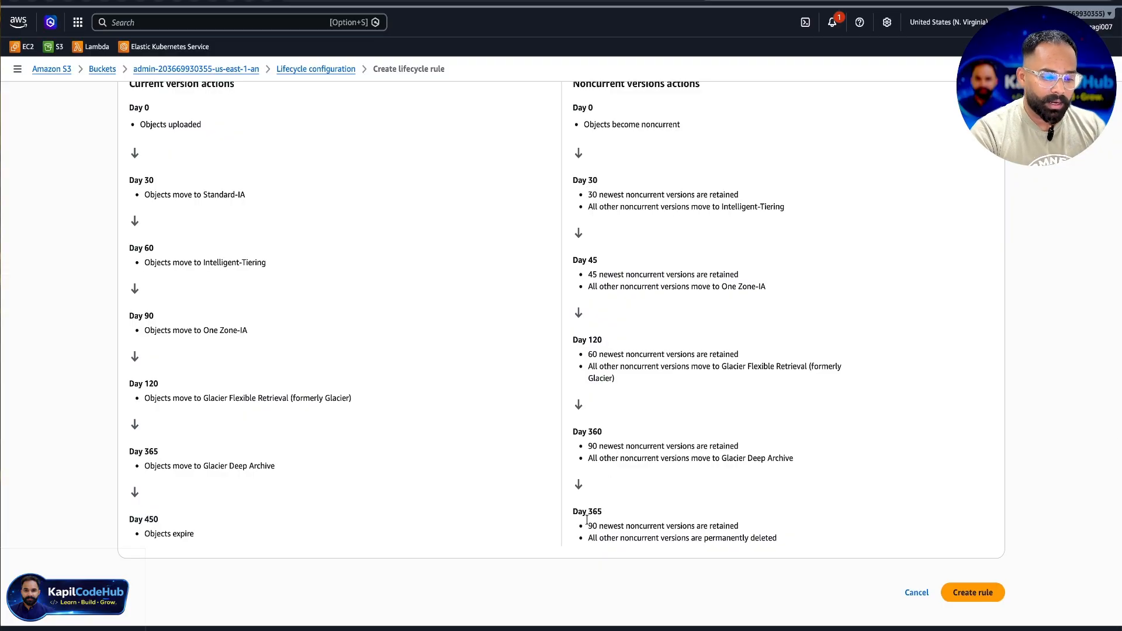
pyautogui.moveTo(587, 526); pyautogui.dragTo(642, 534)
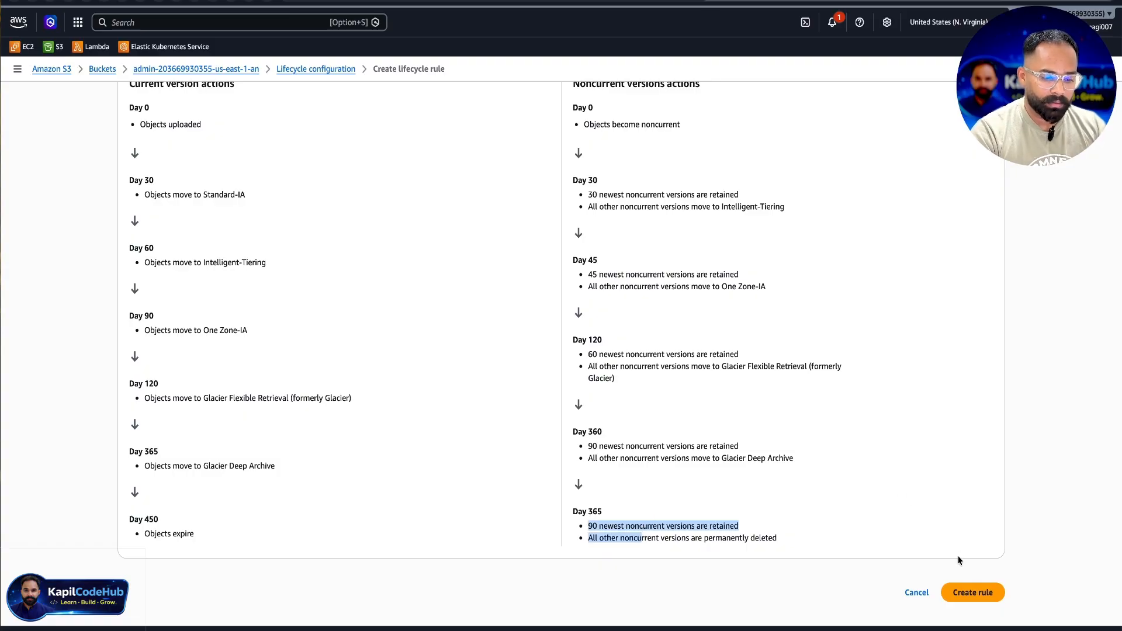
pyautogui.click(958, 595)
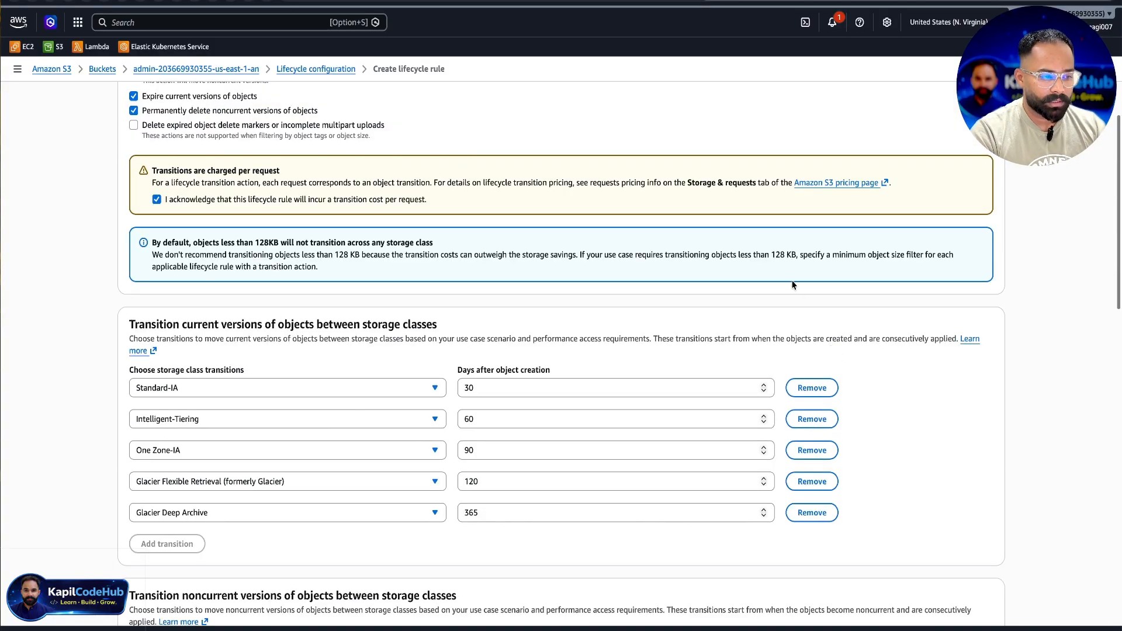
pyautogui.scroll(-15, 793, 285)
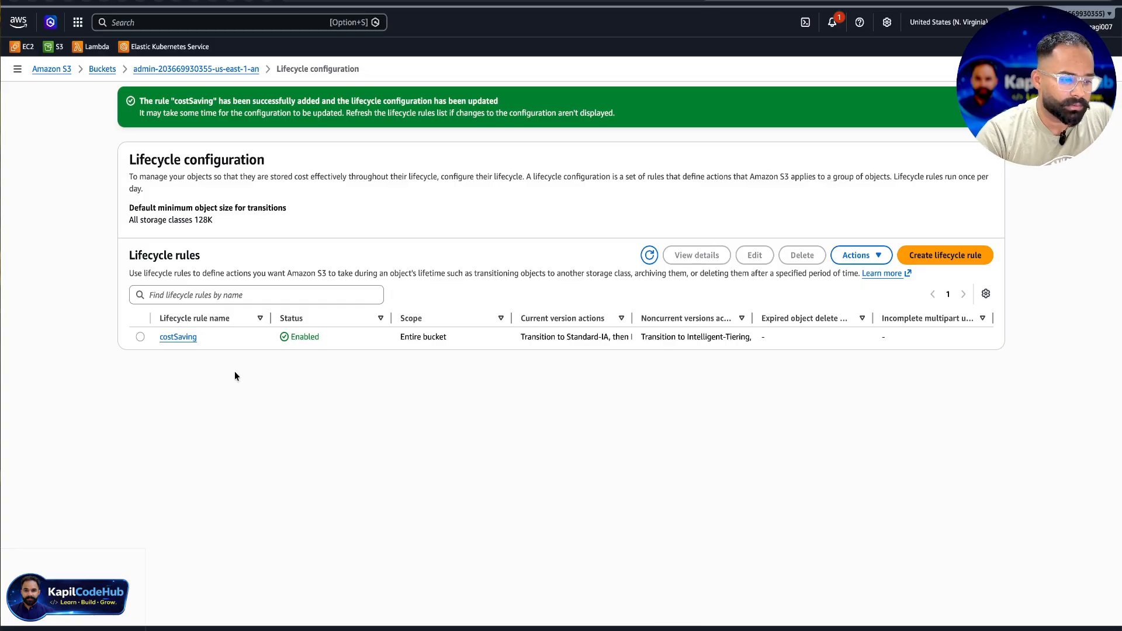
# Check the costSaving rule's scope and widen the Current version actions column in the lifecycle rules list.
pyautogui.doubleClick(423, 336)
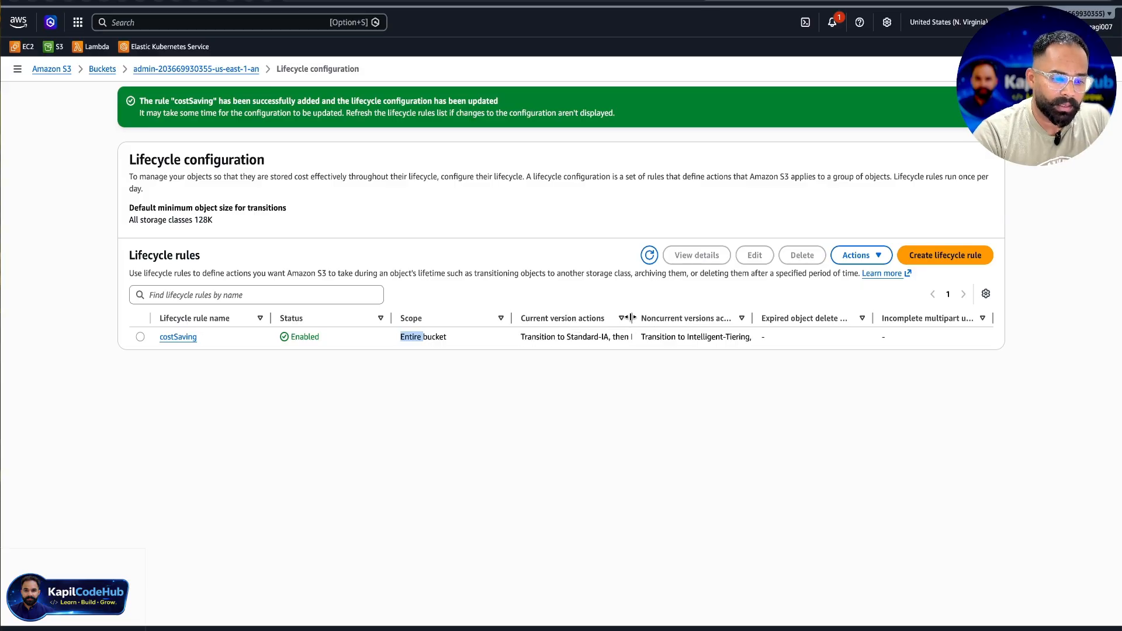
pyautogui.moveTo(631, 317); pyautogui.dragTo(644, 317)
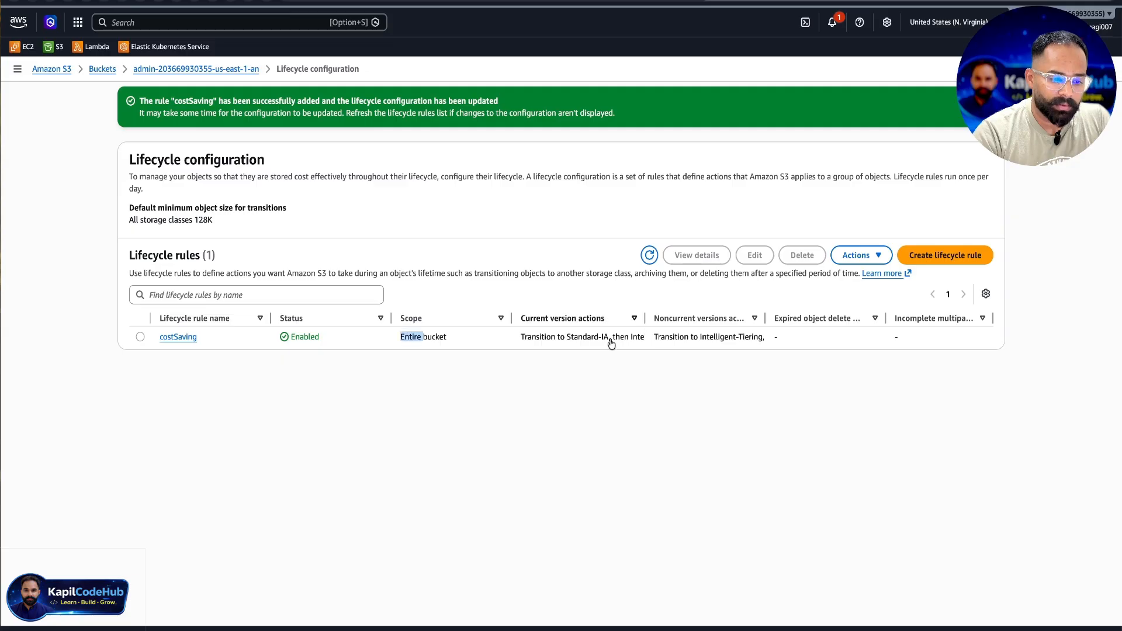